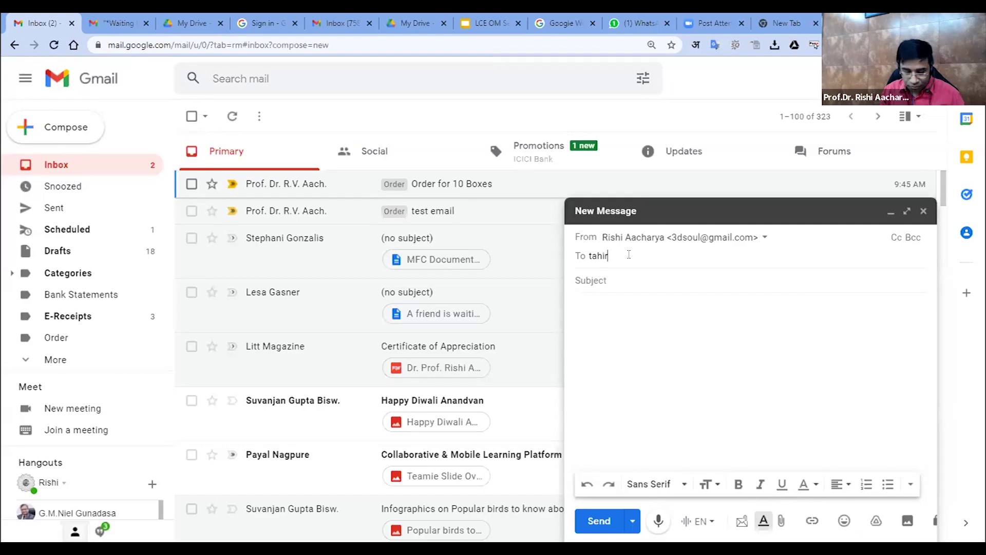
# Address the draft to the recipient's e-mail and add the subject 'My dates for meeting'
pyautogui.write('@k')
pyautogui.press('BackSpace')
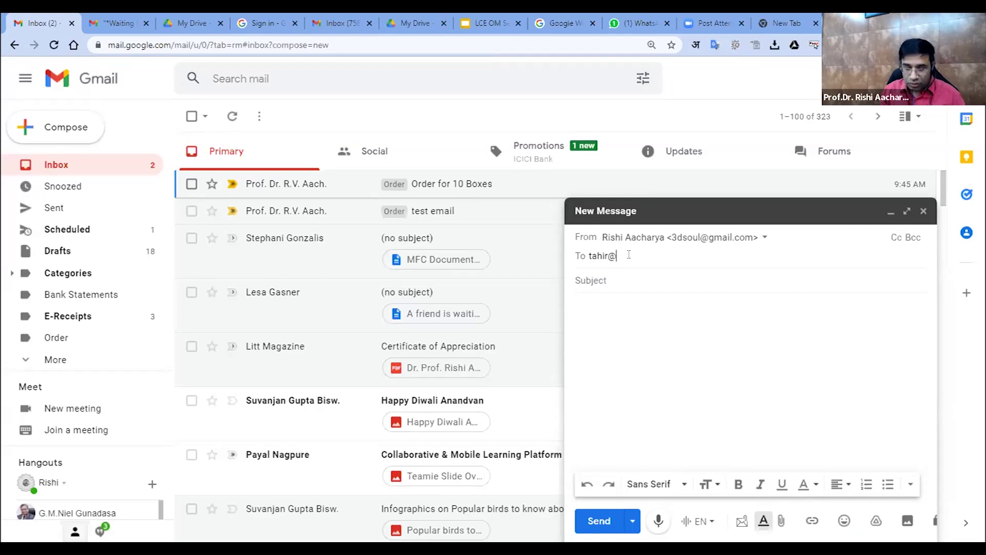
pyautogui.press('BackSpace')
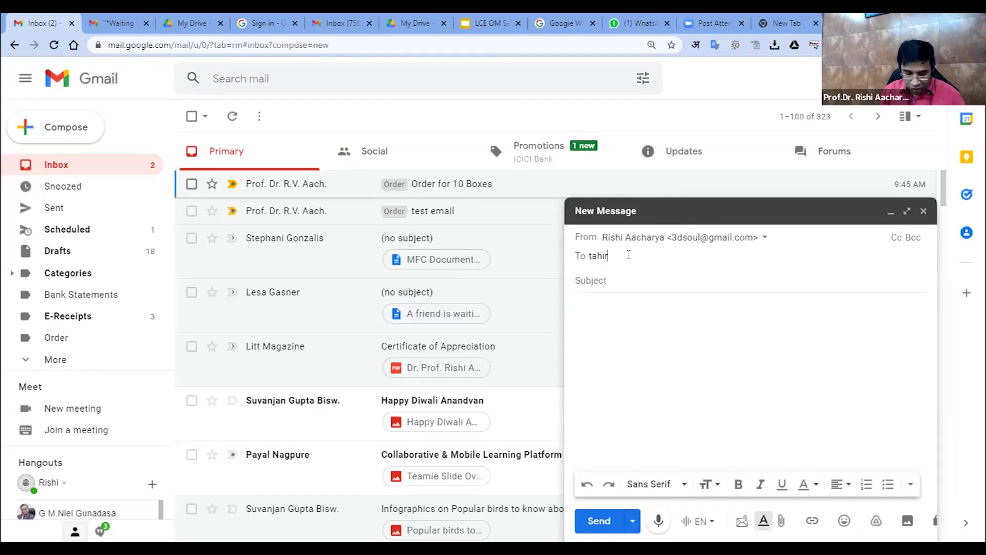
pyautogui.press('Tab')
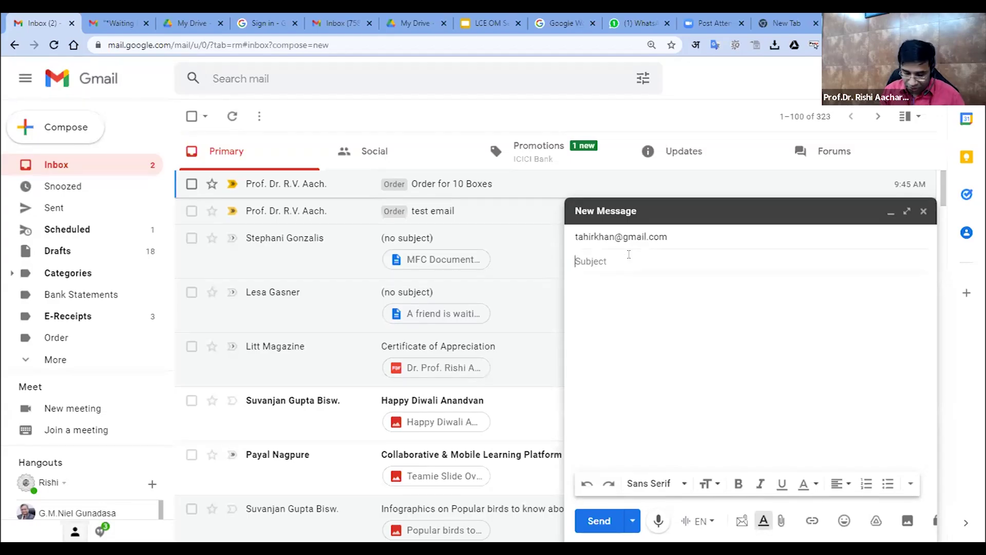
pyautogui.write('My ')
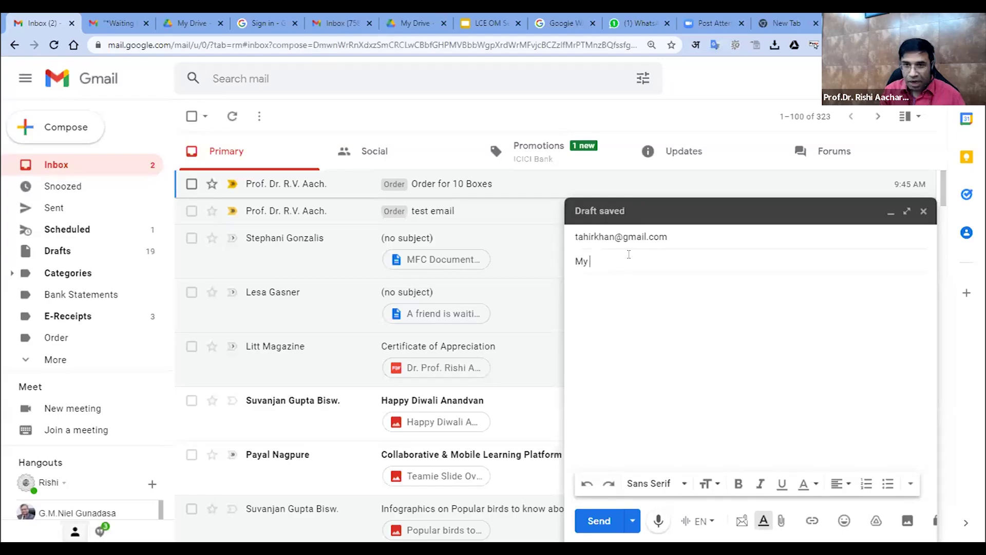
pyautogui.write('dates for me')
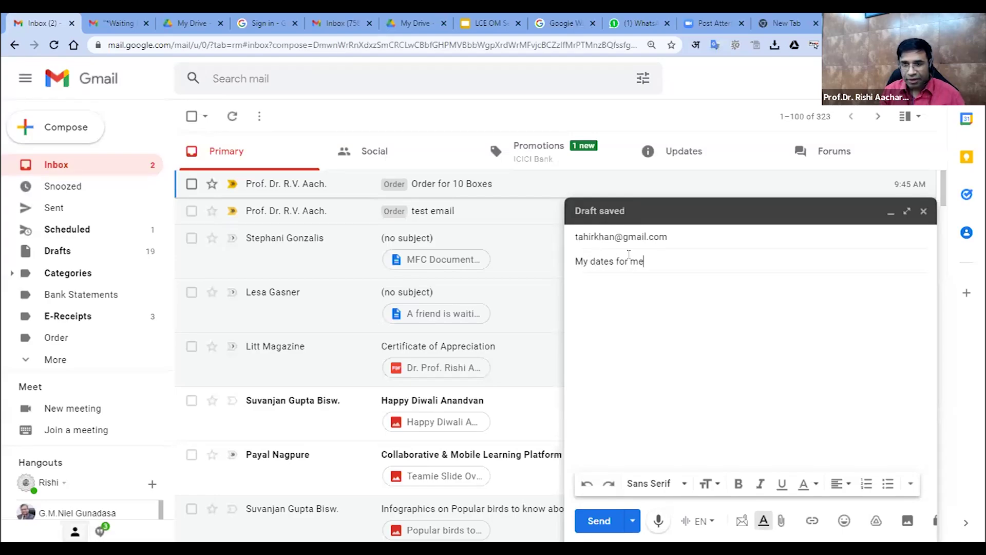
pyautogui.write('eting')
# Write a greeting and the line 'I am ok with the dates you have suggested.'
pyautogui.press('Tab')
pyautogui.write('D')
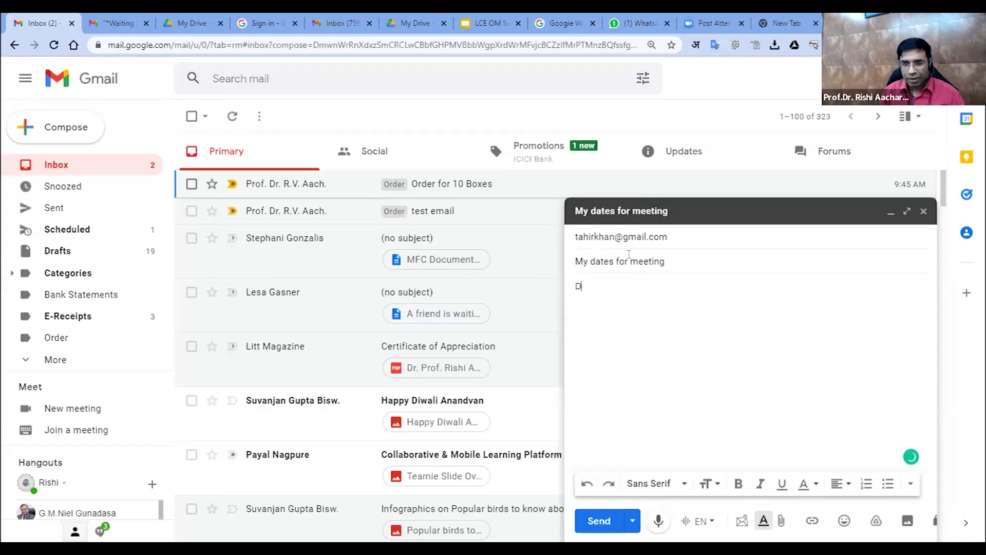
pyautogui.write('ear Tahir')
pyautogui.press('Return')
pyautogui.press('Return')
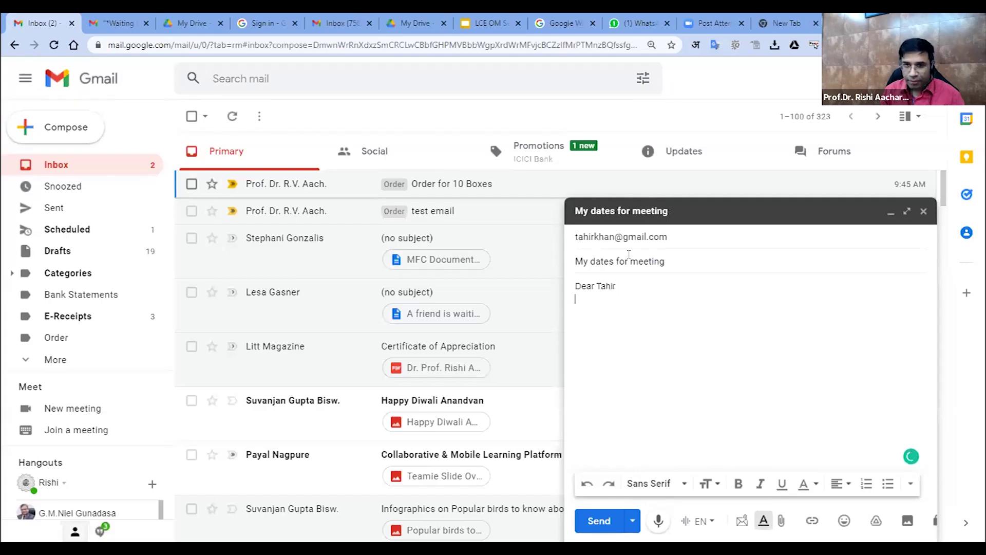
pyautogui.write('I am ok with')
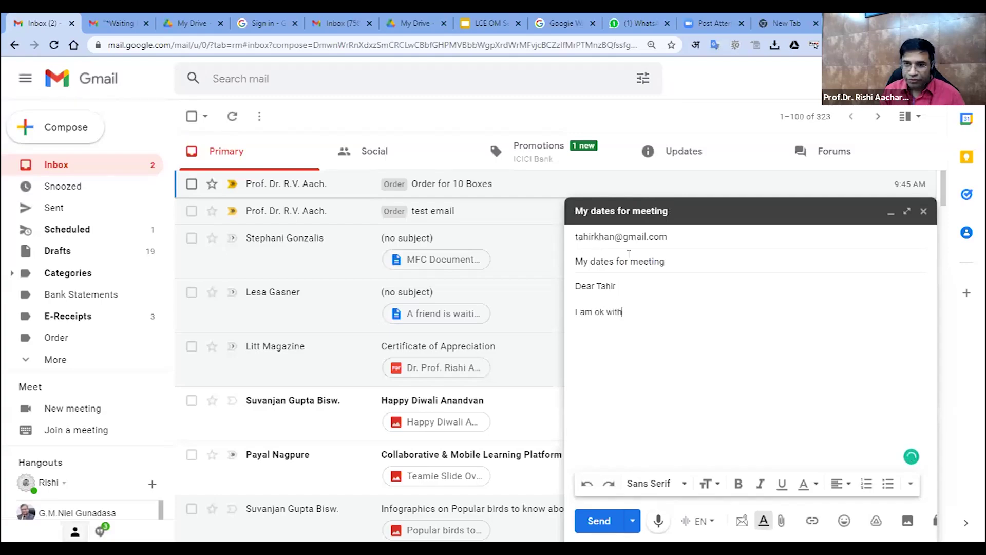
pyautogui.write(' the dates you have')
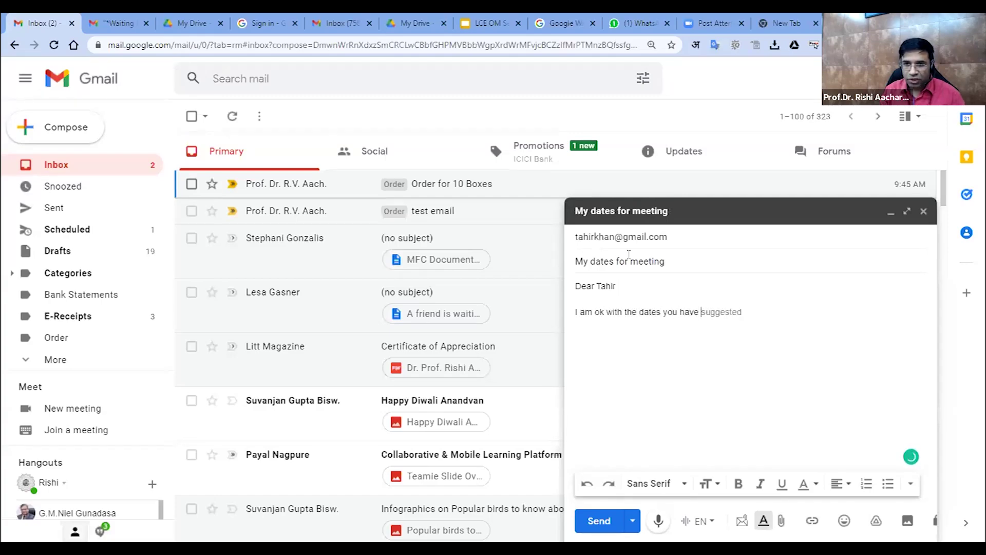
pyautogui.press('Tab')
pyautogui.write('.')
pyautogui.press('Return')
pyautogui.press('Return')
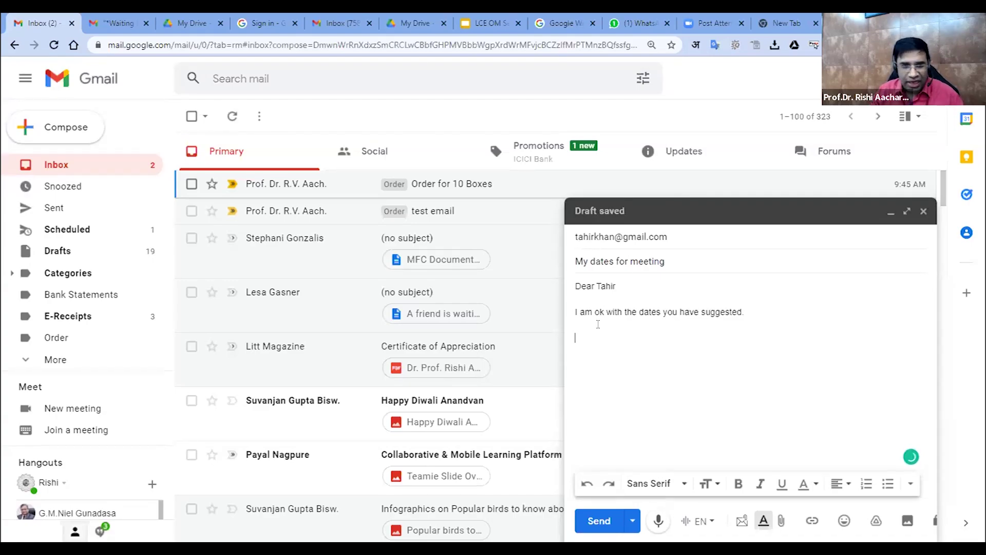
pyautogui.click(619, 239)
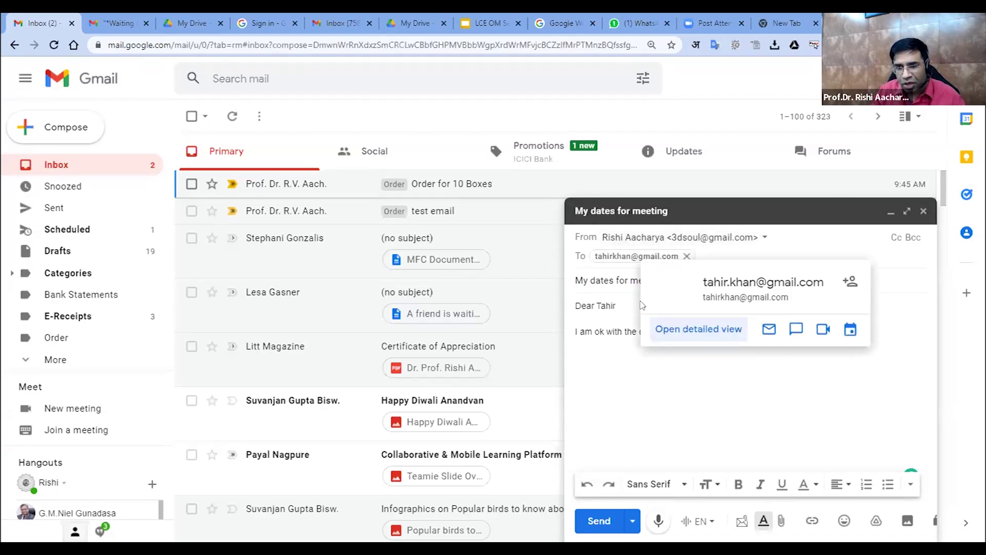
pyautogui.click(589, 363)
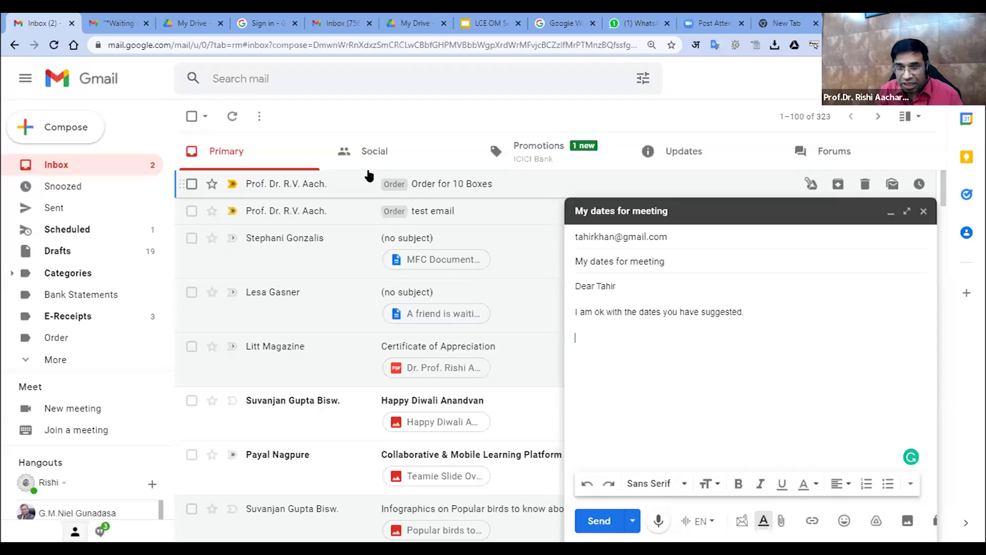
# Sign off with 'Regards' and the sender's titled name on the next line
pyautogui.press('Return')
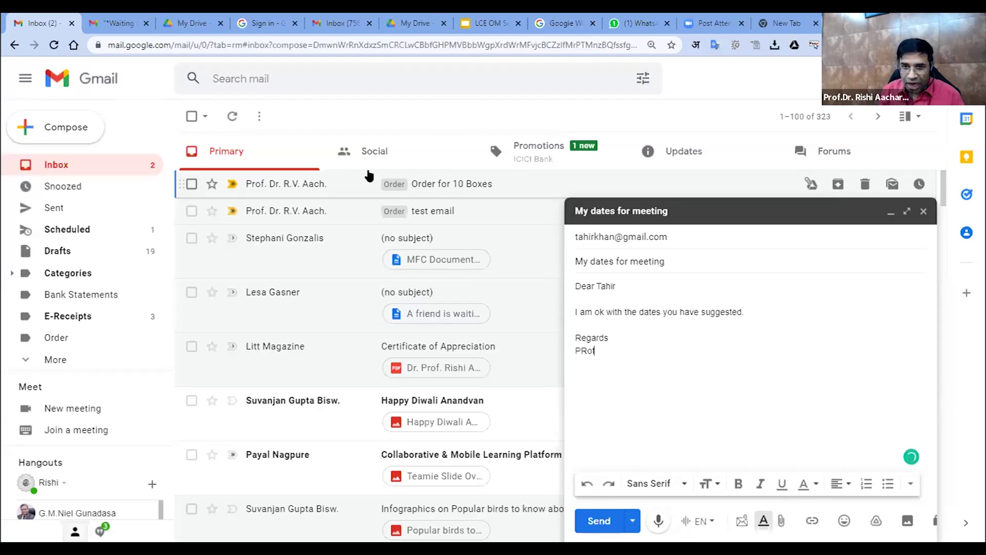
pyautogui.press('BackSpace')
pyautogui.press('BackSpace')
pyautogui.press('BackSpace')
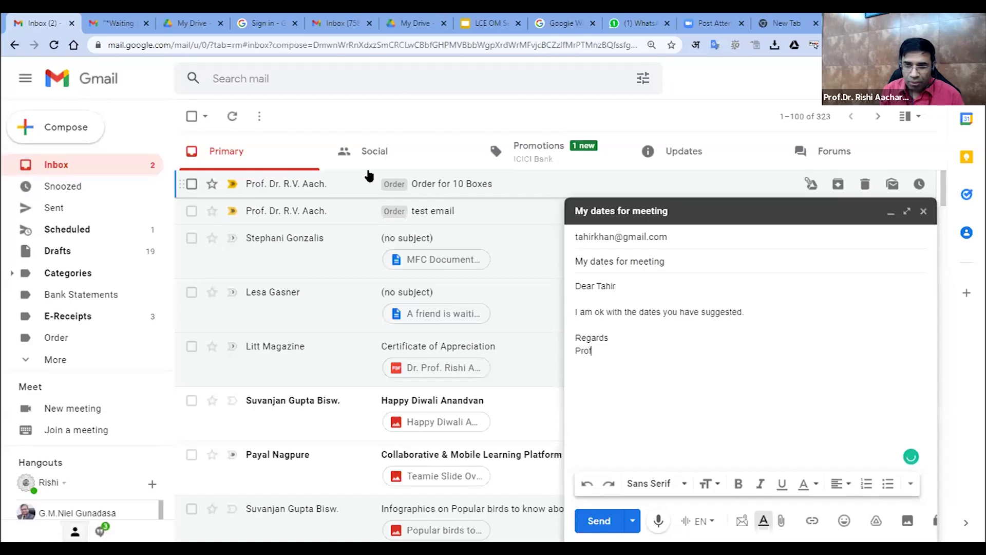
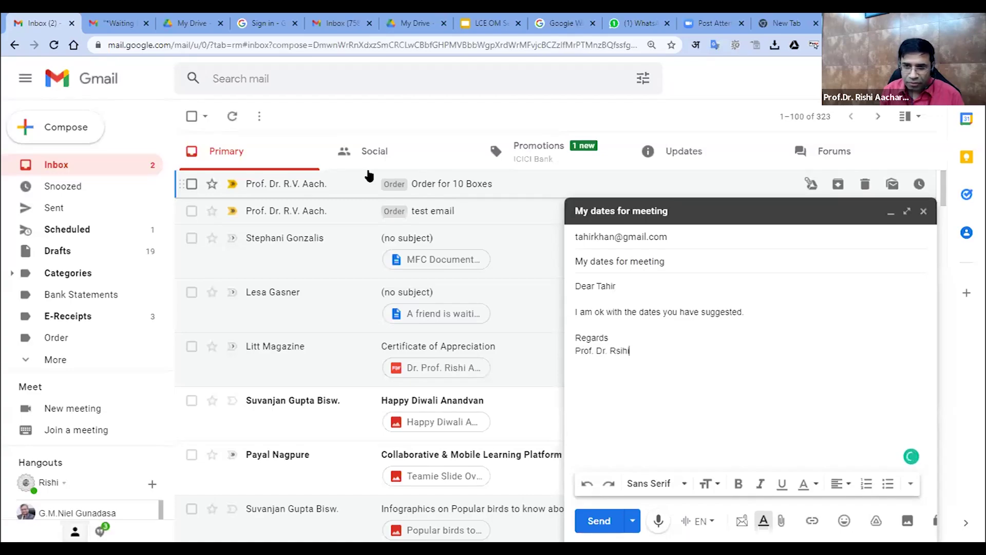
pyautogui.press('BackSpace')
pyautogui.press('BackSpace')
pyautogui.press('BackSpace')
pyautogui.press('BackSpace')
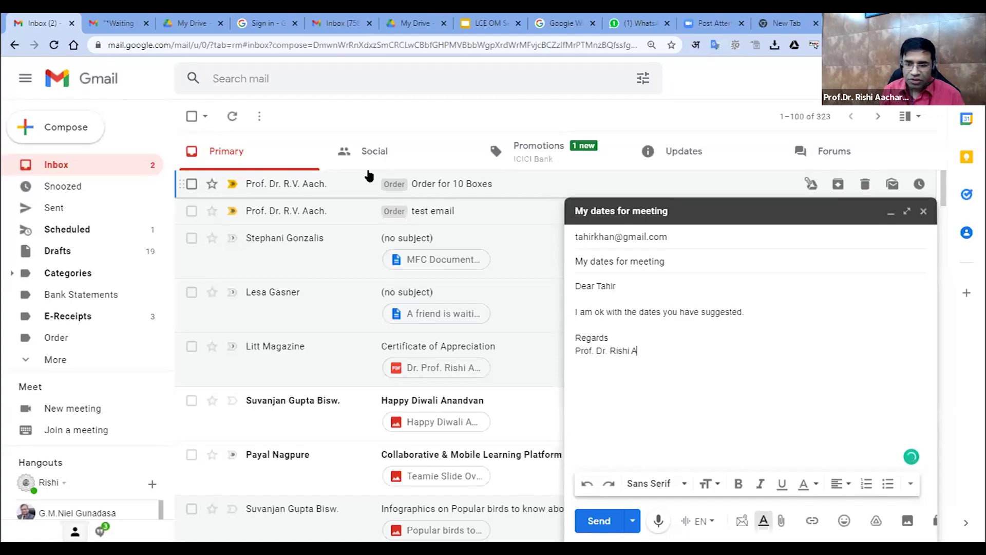
pyautogui.press('Return')
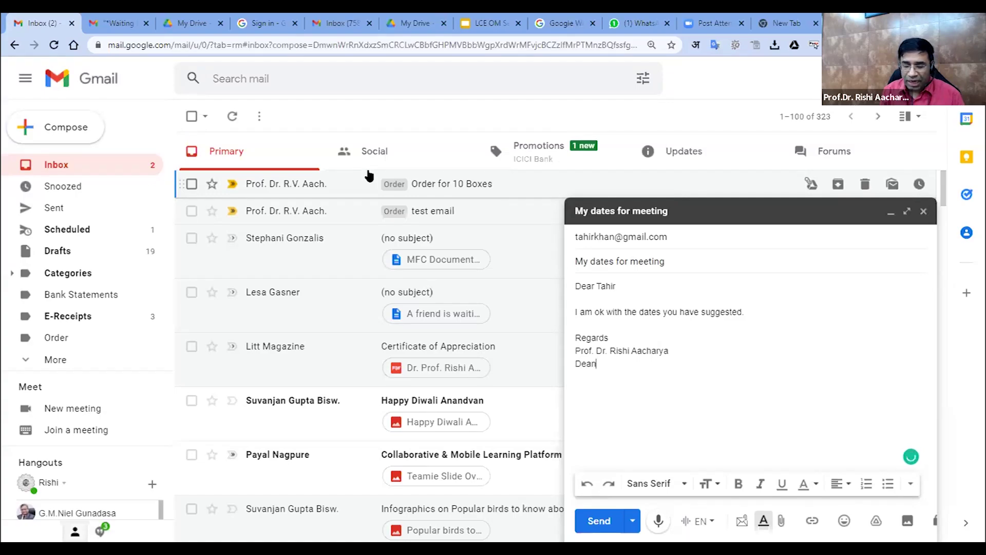
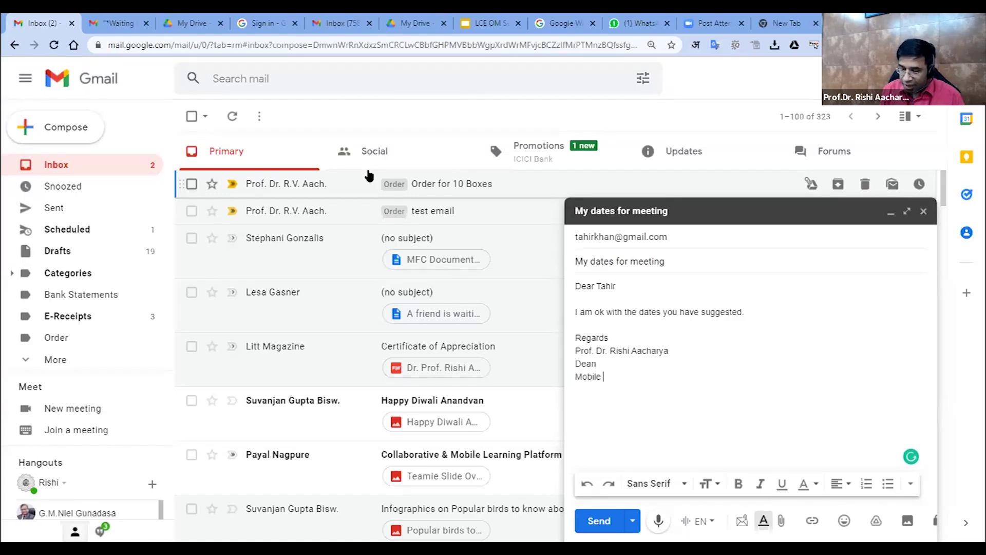
pyautogui.press('BackSpace')
pyautogui.press('BackSpace')
pyautogui.press('BackSpace')
pyautogui.press('BackSpace')
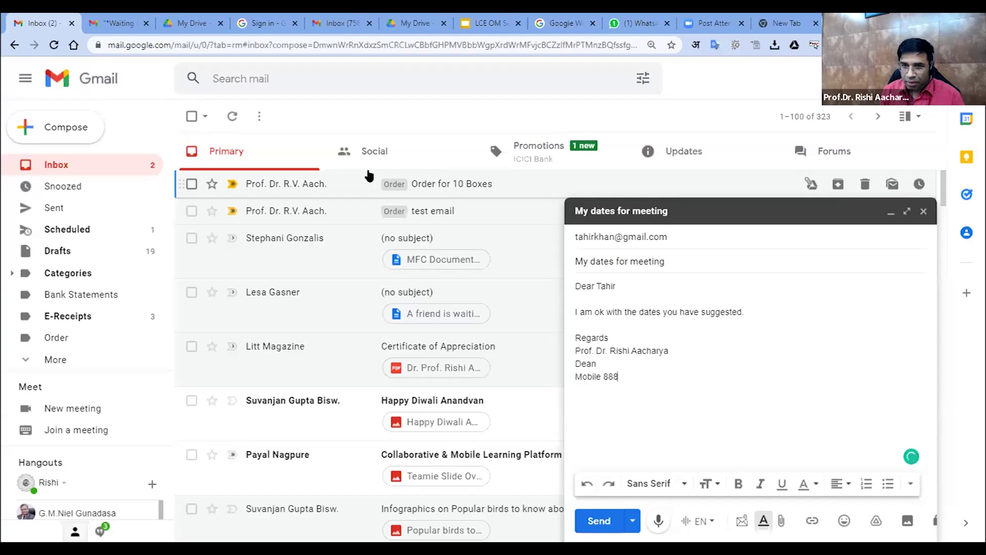
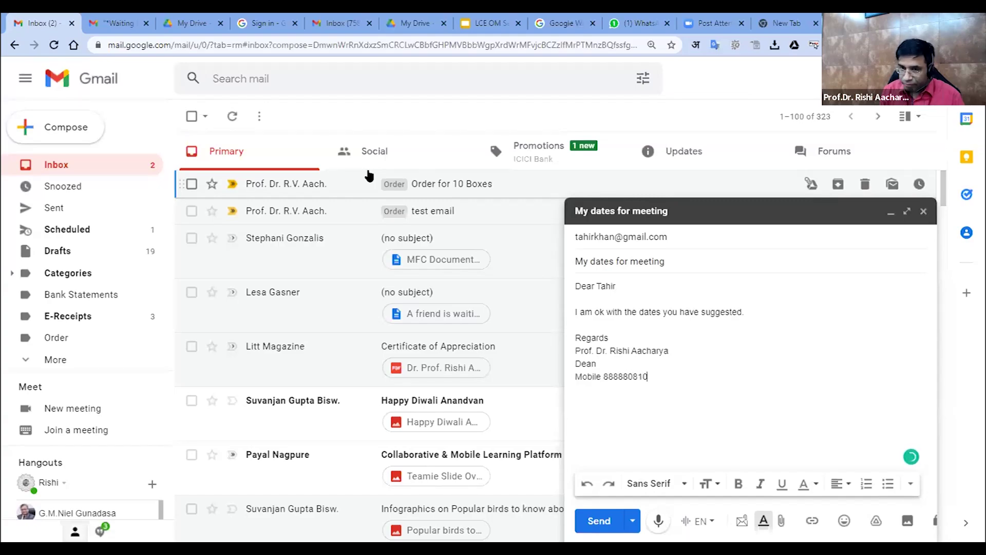
pyautogui.press('Return')
pyautogui.press('Return')
pyautogui.press('BackSpace')
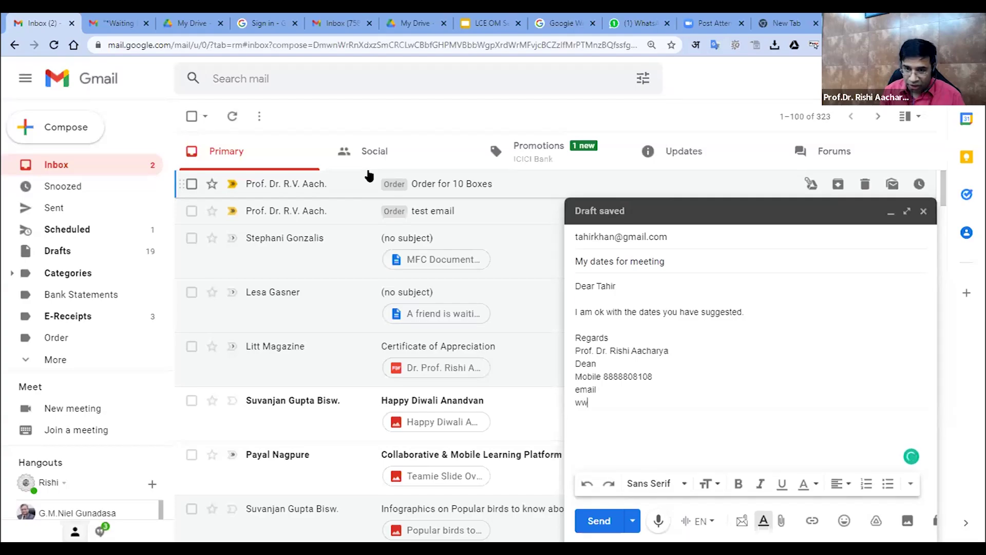
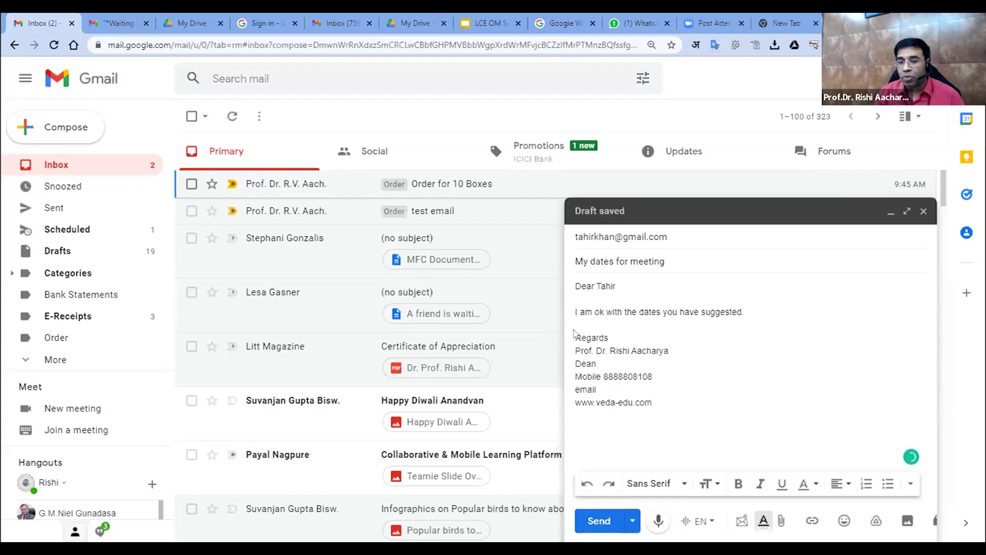
# Close the meeting draft and start a blank new message with focus in its body
pyautogui.moveTo(575, 337); pyautogui.dragTo(683, 406)
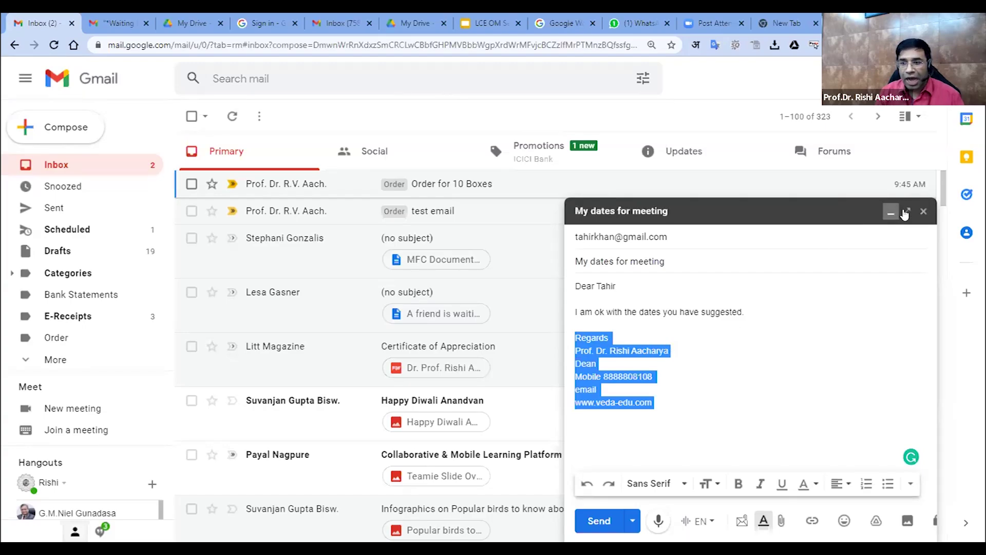
pyautogui.click(924, 212)
pyautogui.click(66, 127)
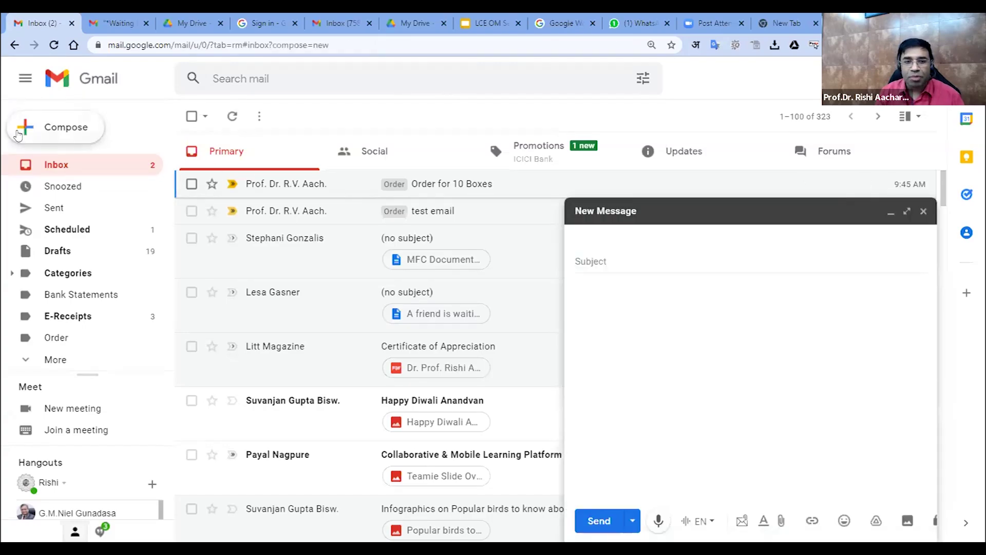
pyautogui.click(609, 324)
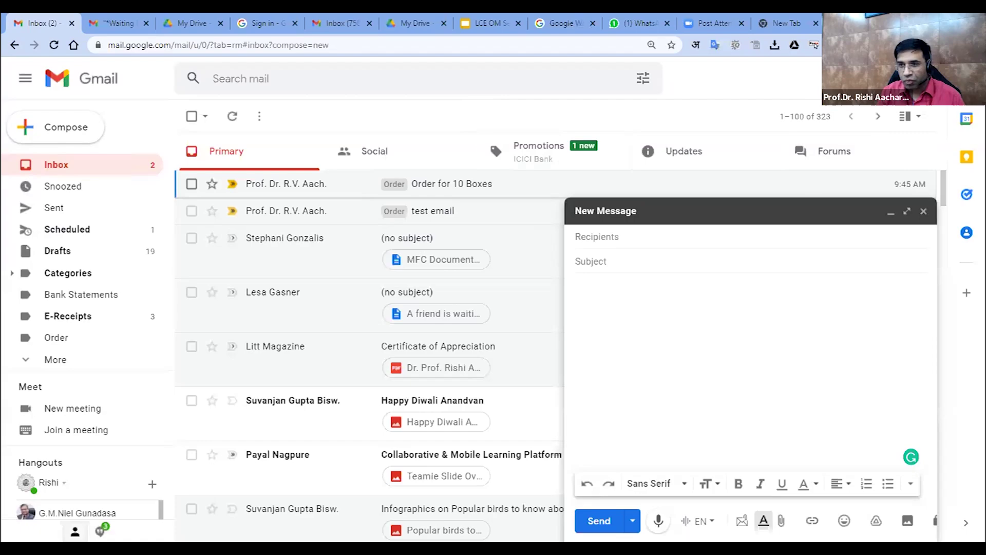
# Open the full Gmail settings and scroll the General tab to the empty Signature section
pyautogui.click(924, 78)
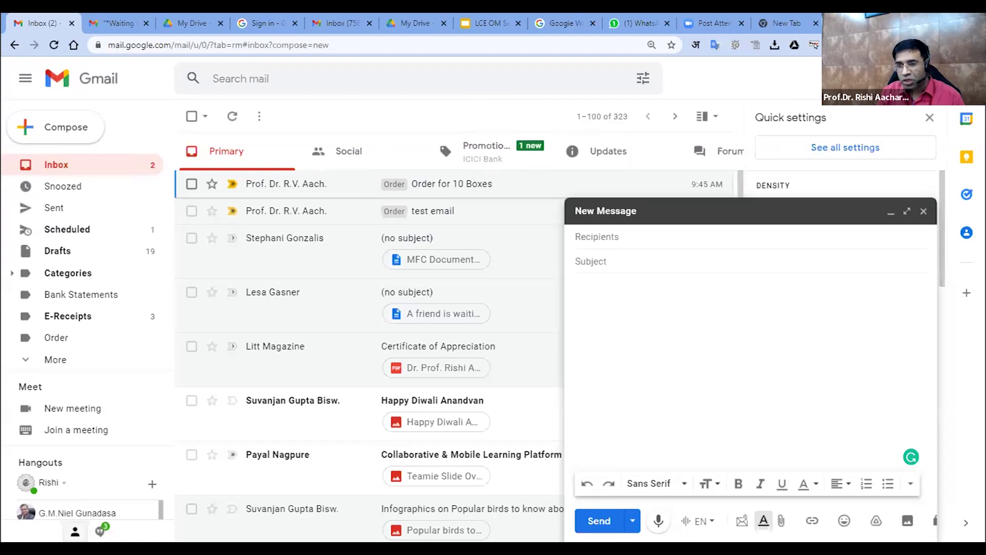
pyautogui.click(924, 211)
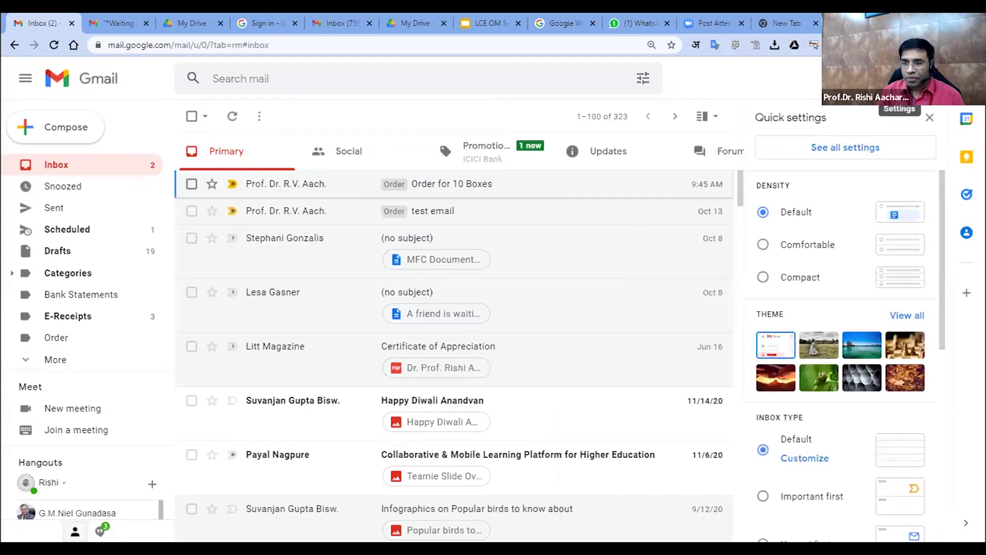
pyautogui.click(850, 147)
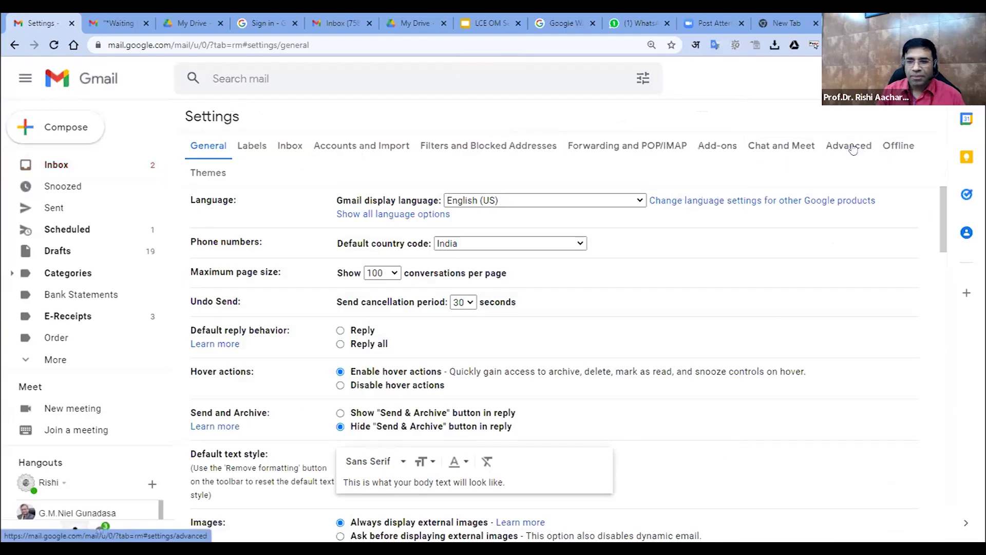
pyautogui.scroll(-15, 488, 202)
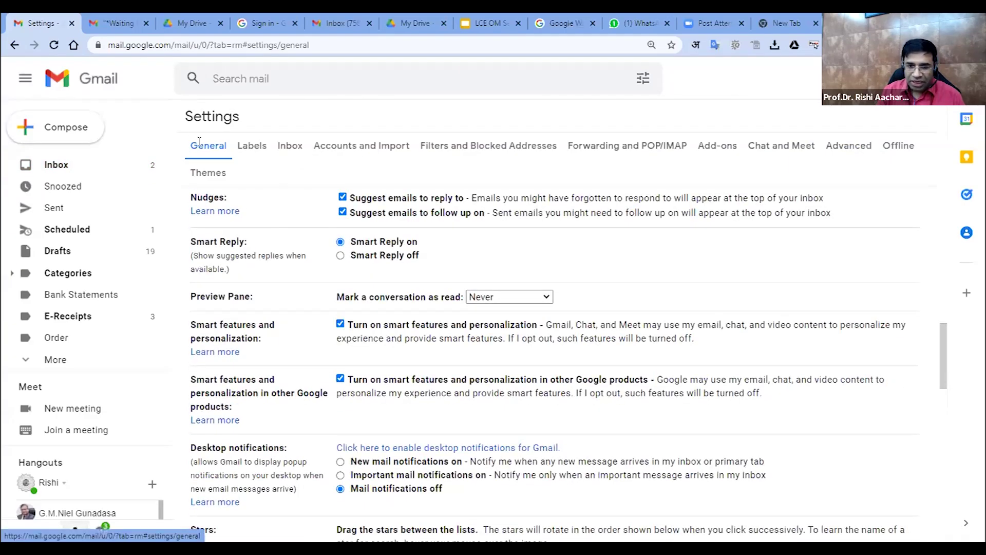
pyautogui.scroll(-11, 452, 319)
pyautogui.scroll(-5, 451, 320)
pyautogui.scroll(6, 451, 320)
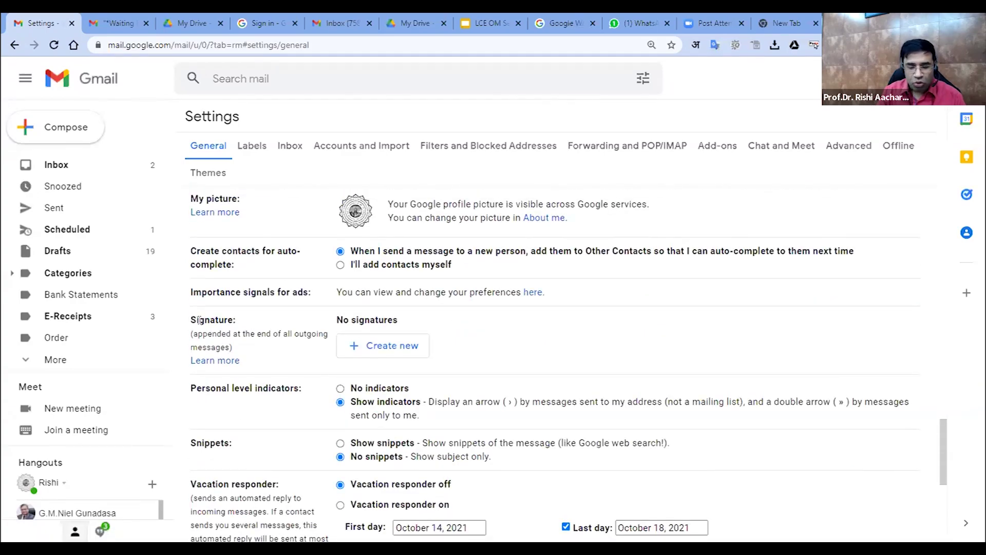
pyautogui.moveTo(190, 321); pyautogui.dragTo(238, 326)
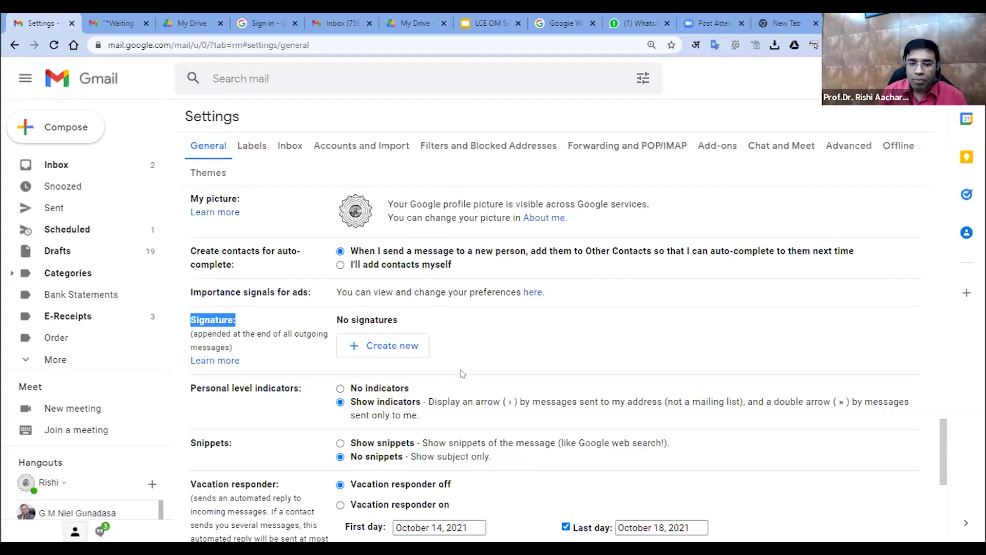
# Create a signature named Business beginning with 'With Regards' and the sender's titled name
pyautogui.click(405, 351)
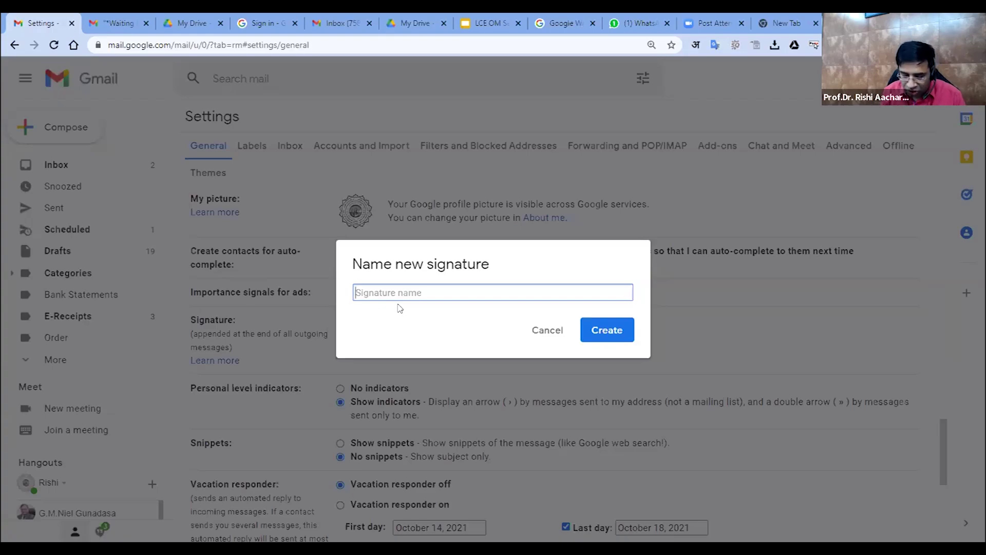
pyautogui.write('Business')
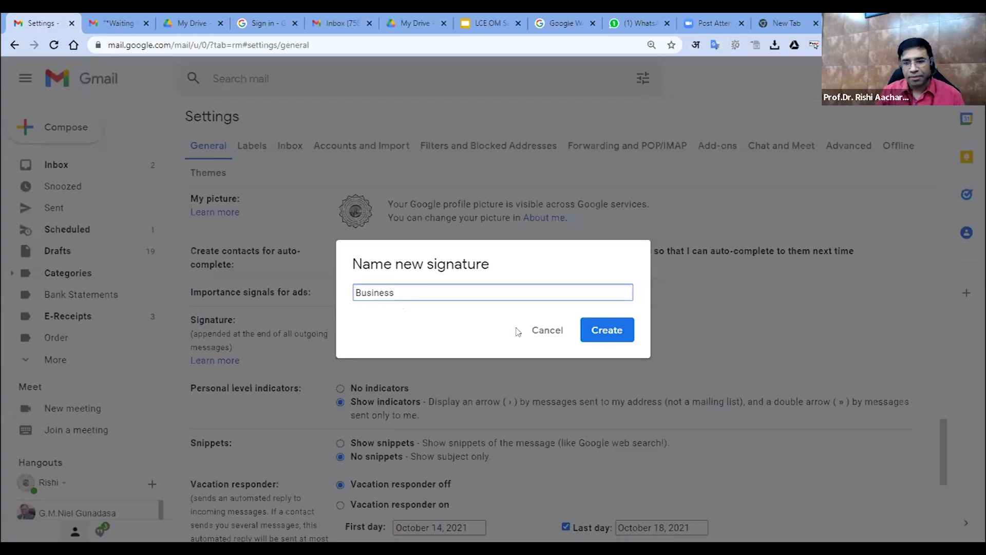
pyautogui.click(596, 330)
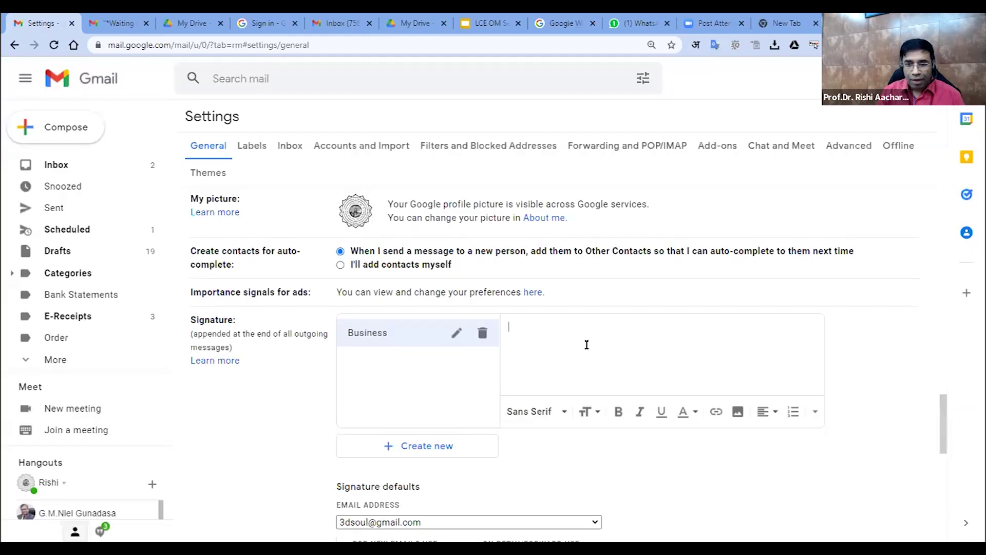
pyautogui.write('With ')
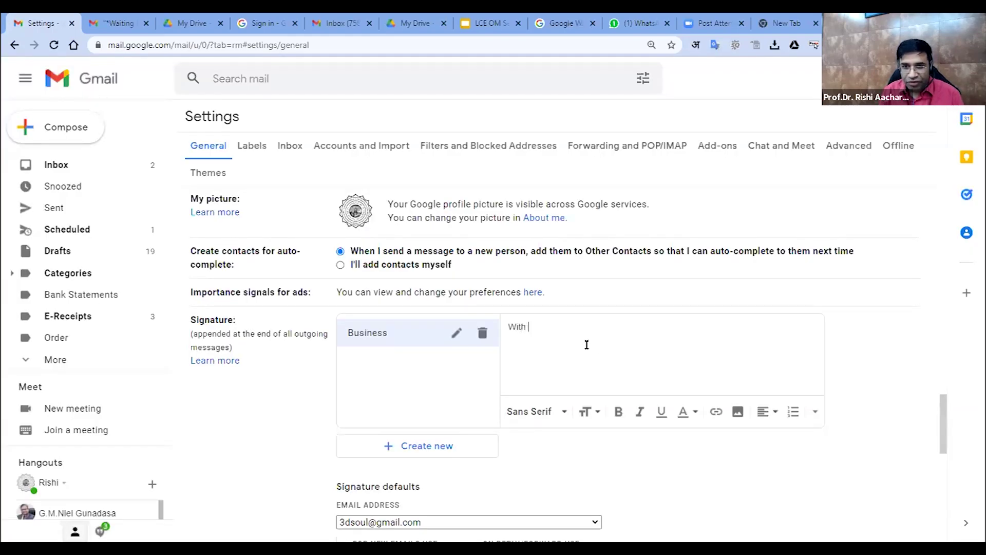
pyautogui.write('Regards')
pyautogui.press('Return')
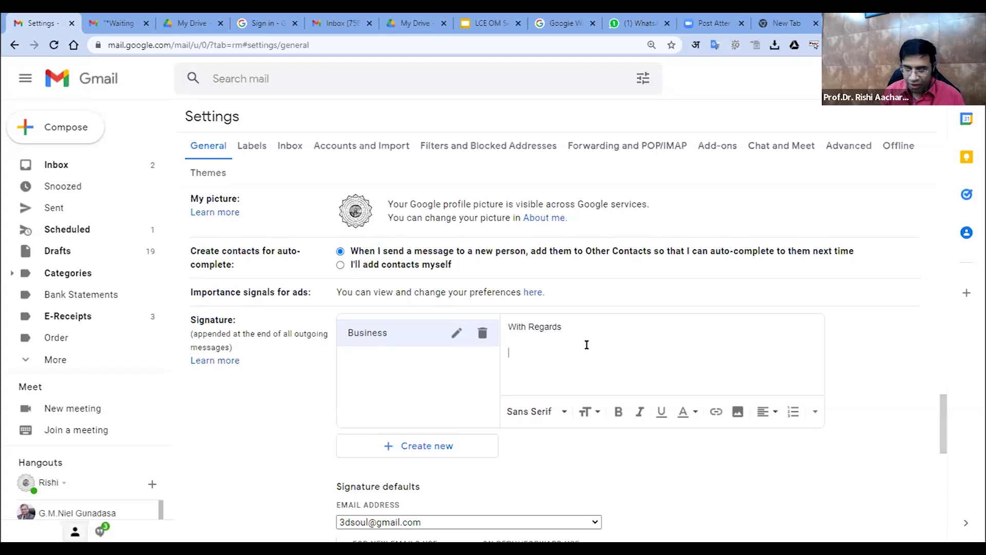
pyautogui.write('Prof.')
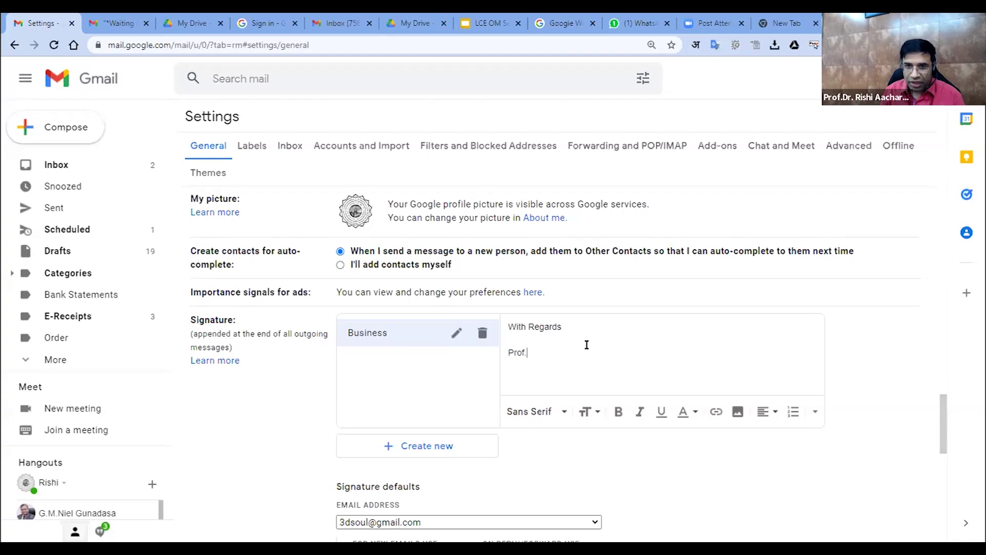
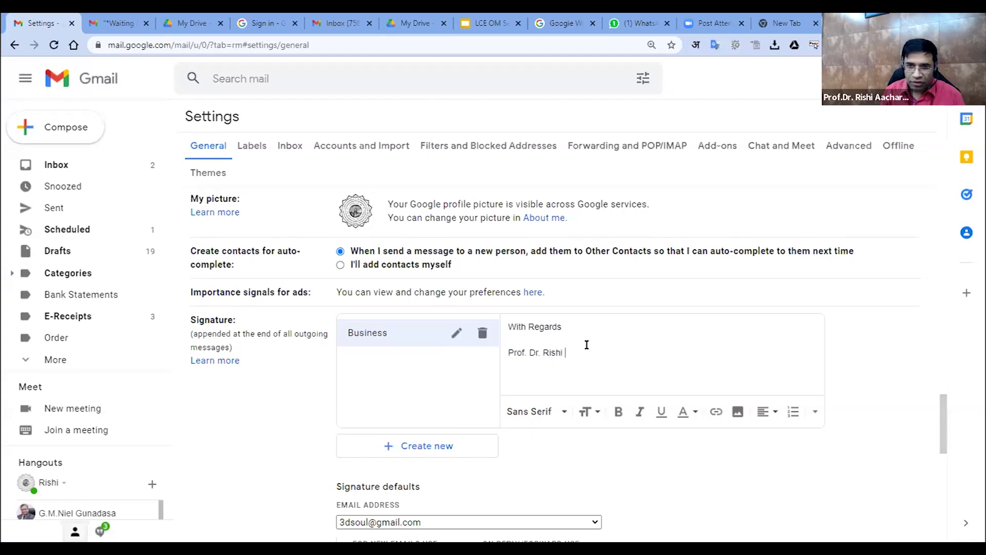
pyautogui.press('Return')
pyautogui.write('Dean')
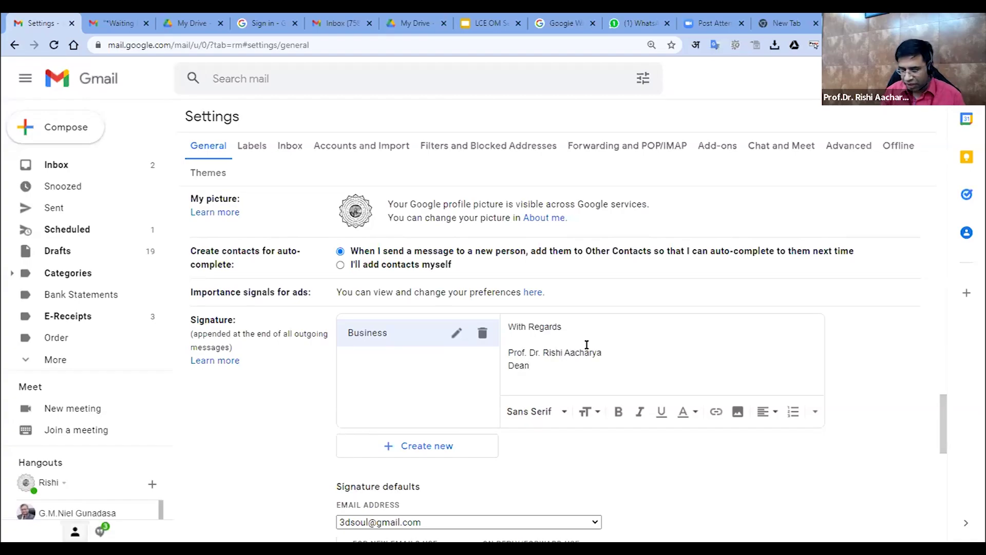
pyautogui.press('Return')
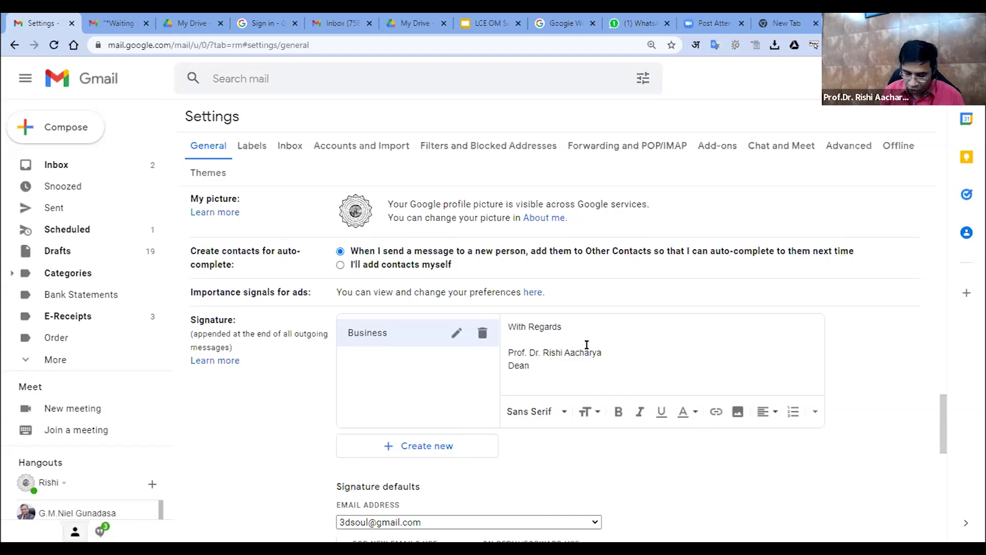
pyautogui.write('Web: www.ve')
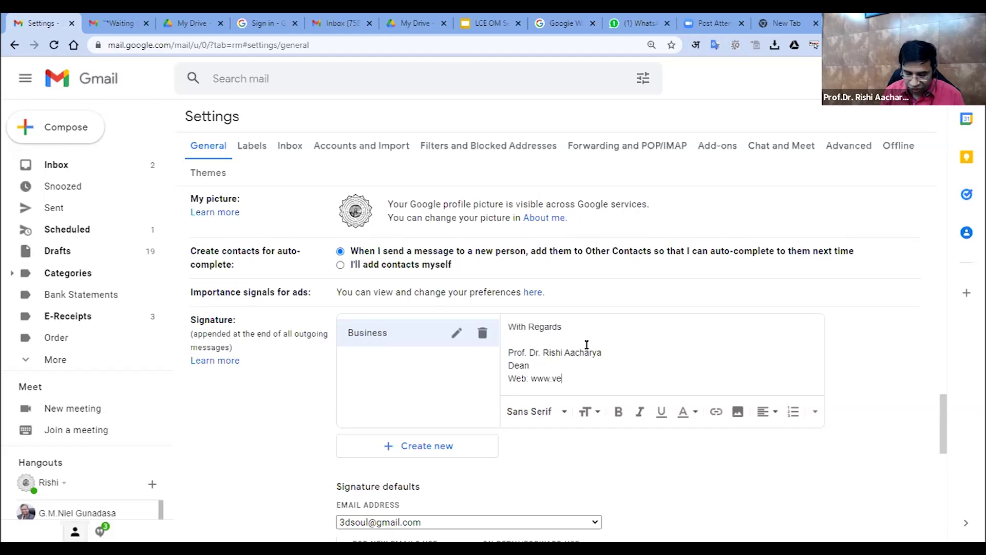
pyautogui.write('da-edu.com')
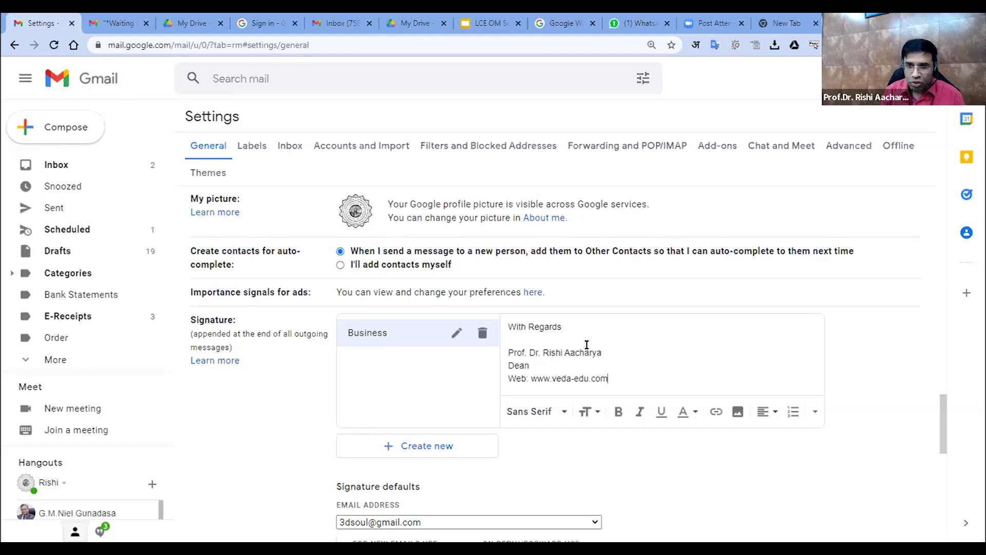
pyautogui.press('Return')
pyautogui.write('Email')
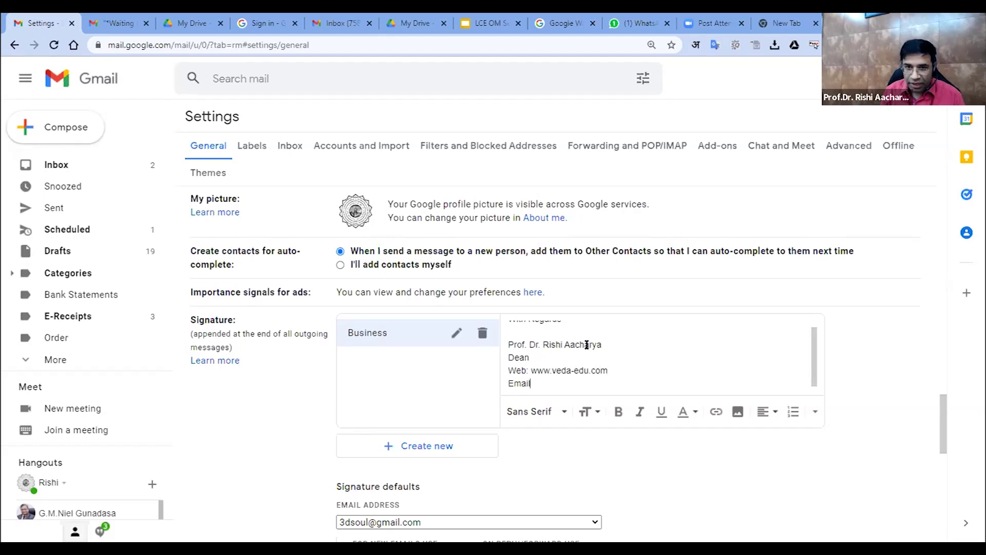
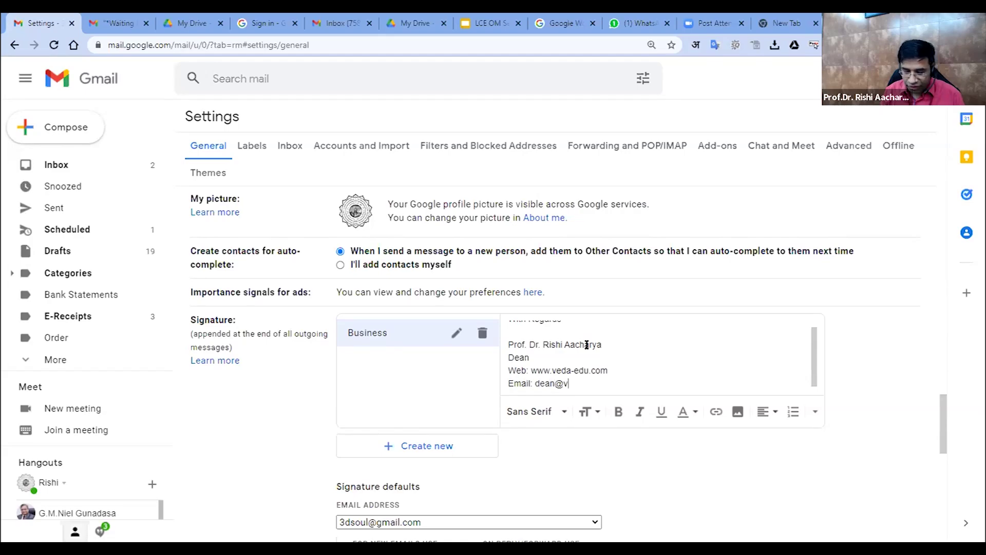
pyautogui.press('Return')
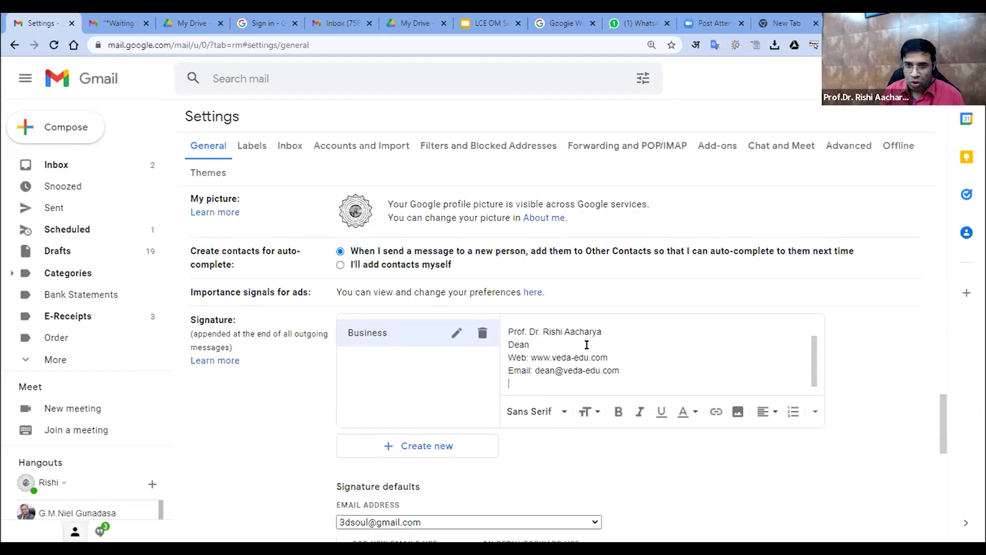
# Add the mobile number with a (91) prefix and '- Customer satisfaction is our prime goal-'
pyautogui.write('Mobil')
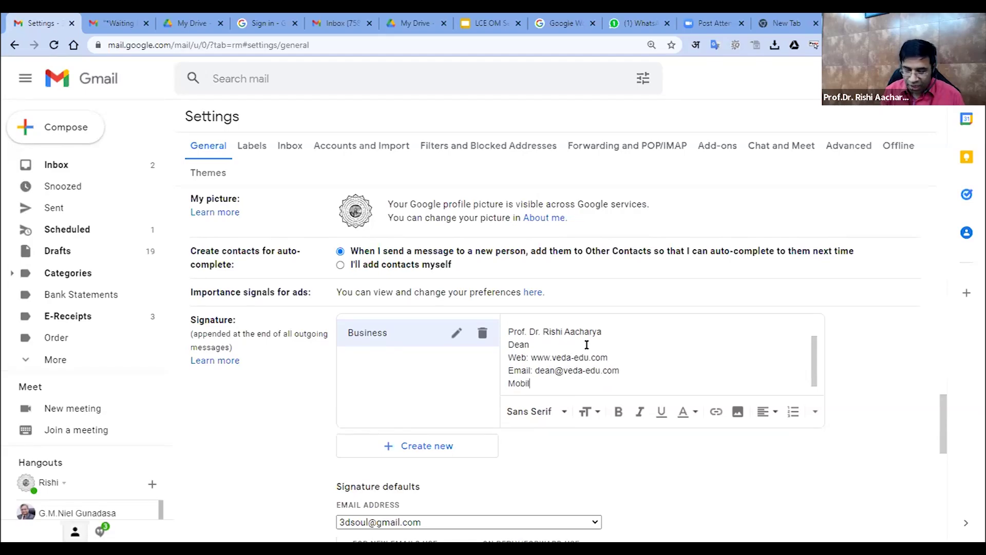
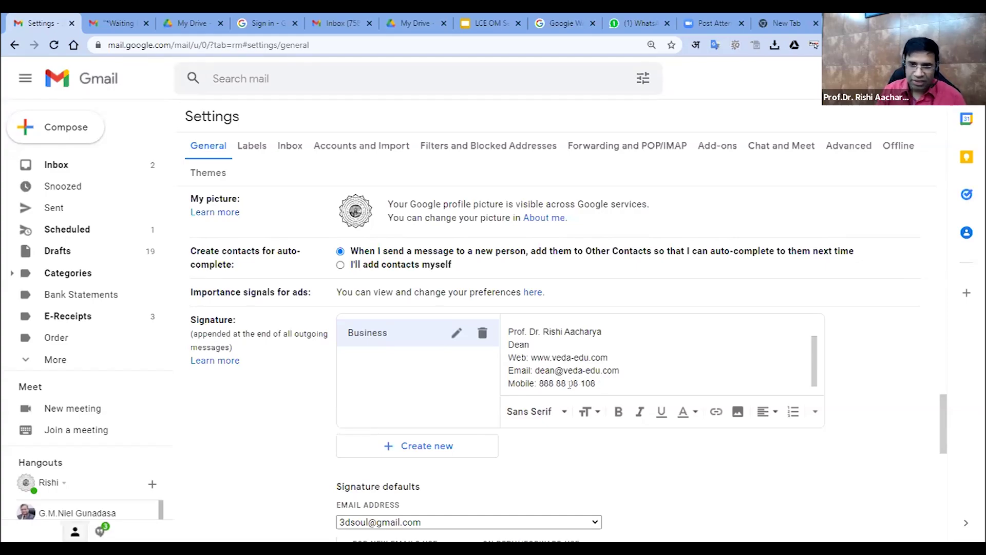
pyautogui.click(537, 378)
pyautogui.write('(91)')
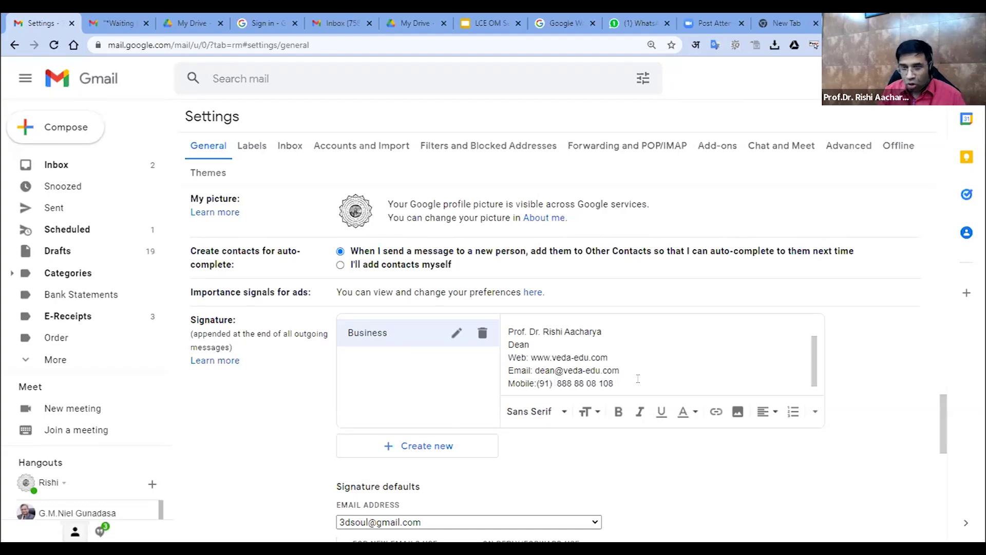
pyautogui.press('Return')
pyautogui.press('Return')
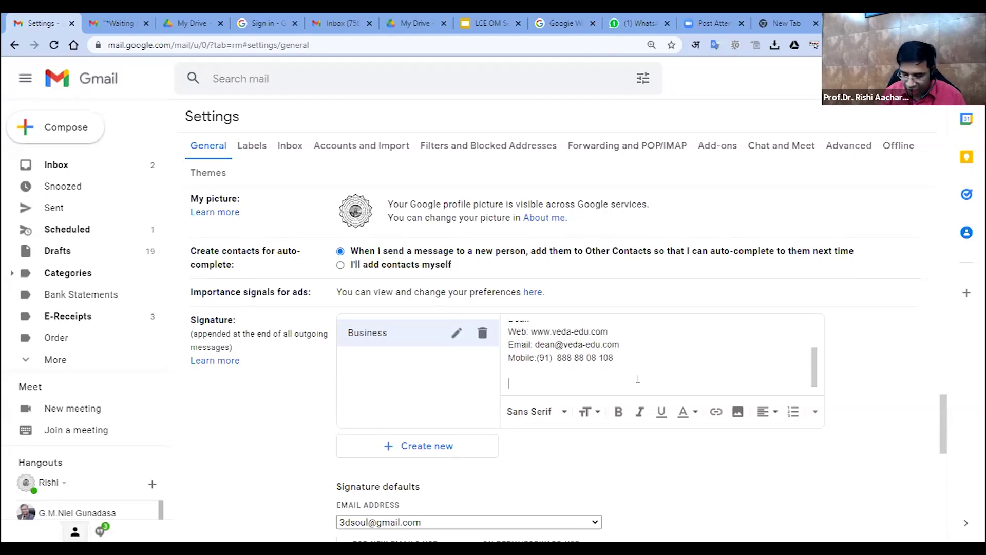
pyautogui.write('-')
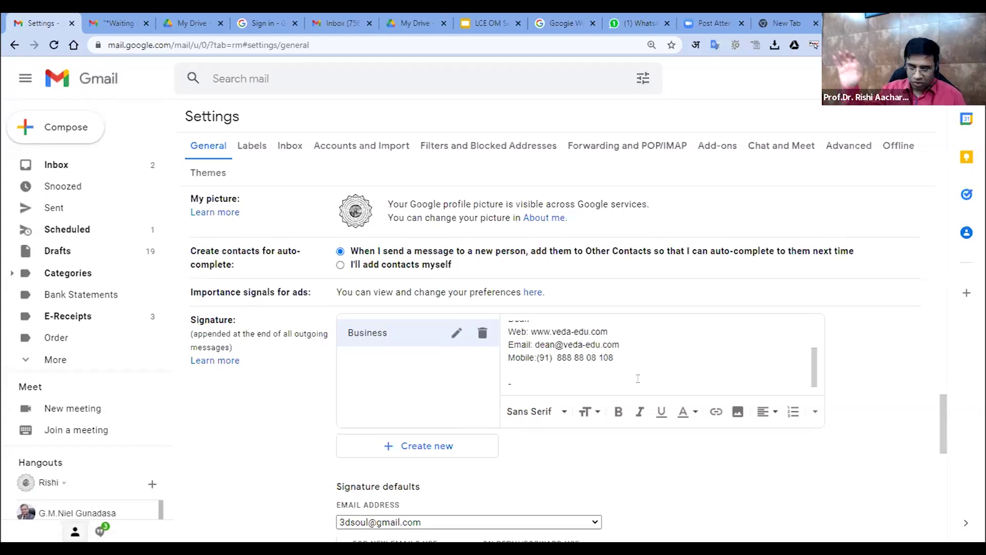
pyautogui.write(' Cus')
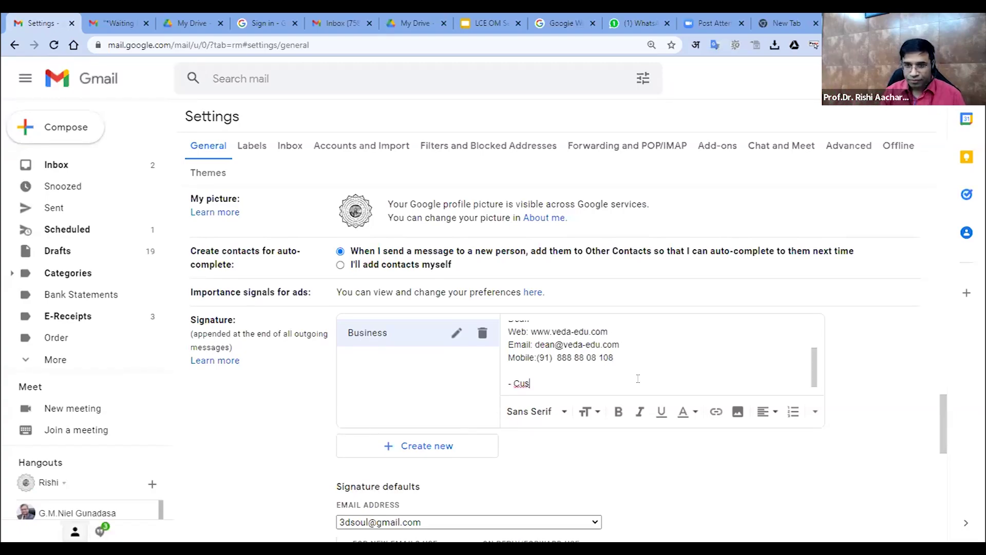
pyautogui.write('mer satisfaction is our prime goal-')
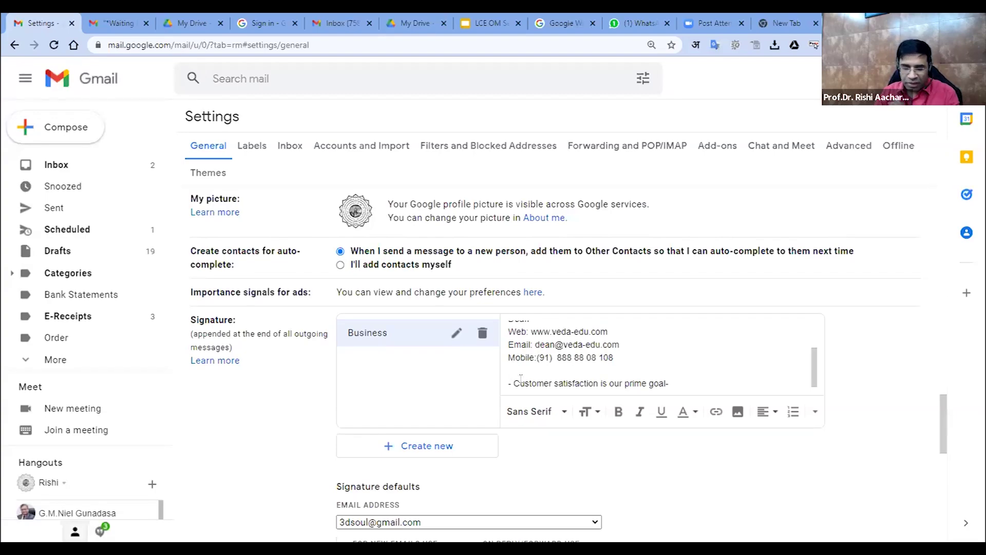
# Set Business as the default signature for new emails and for replies/forwards
pyautogui.scroll(-3, 262, 377)
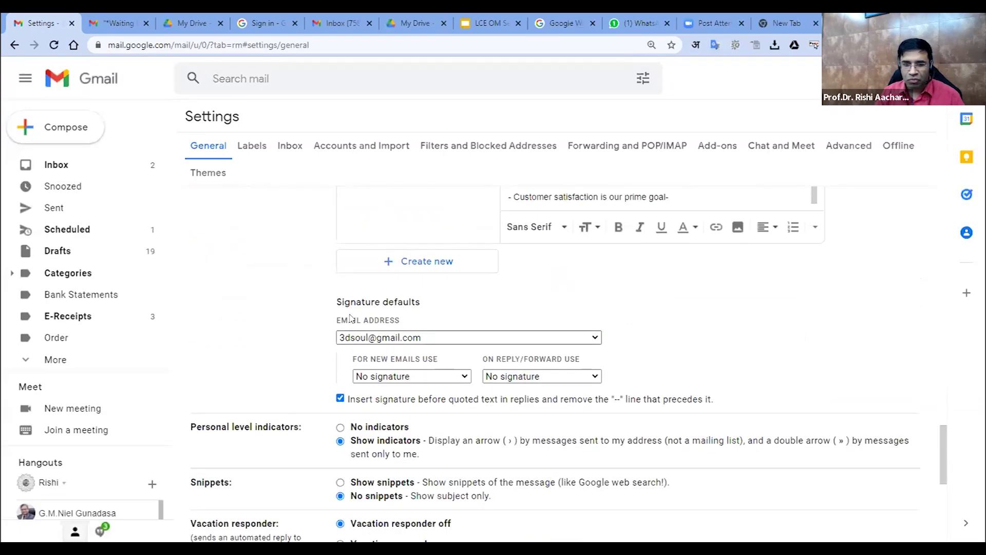
pyautogui.moveTo(342, 296); pyautogui.dragTo(359, 291)
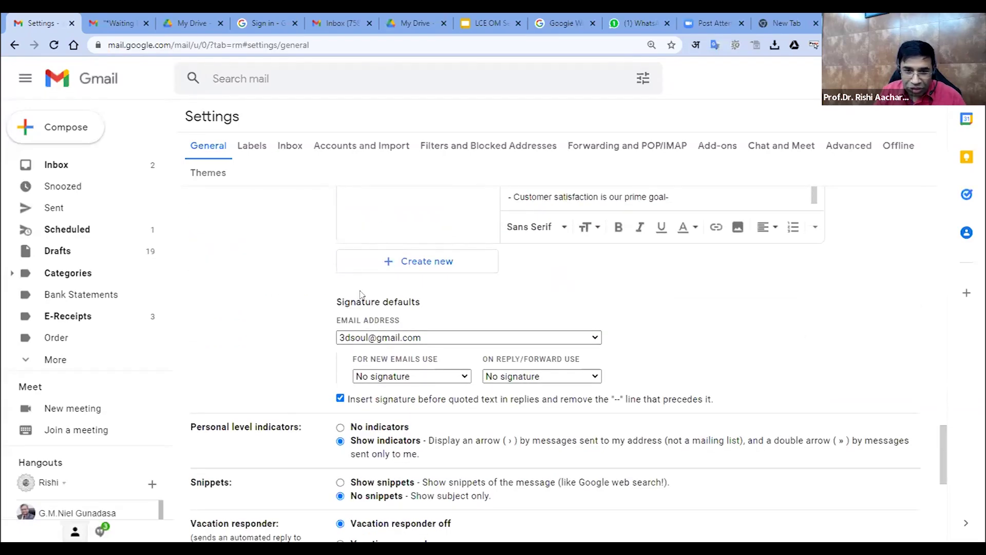
pyautogui.moveTo(432, 304); pyautogui.dragTo(432, 305)
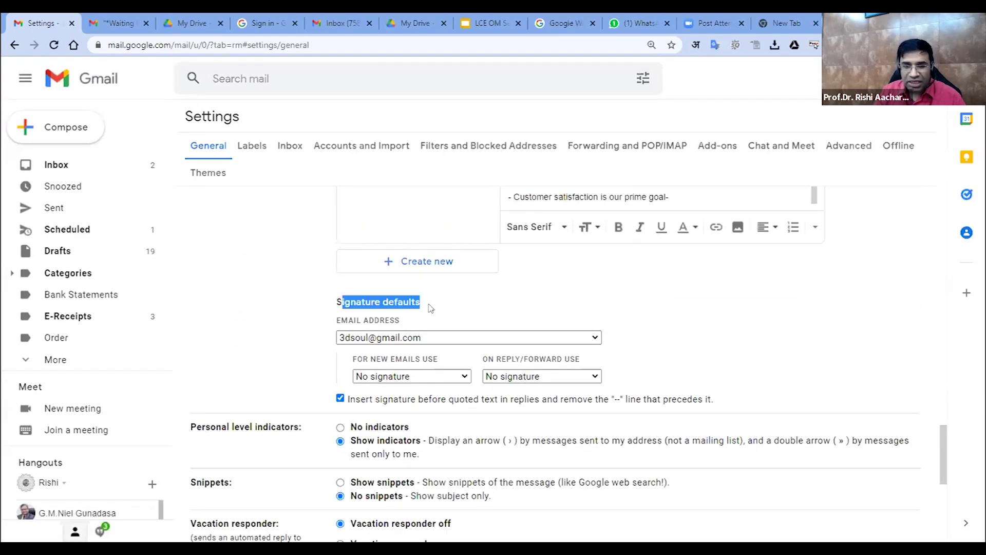
pyautogui.click(402, 378)
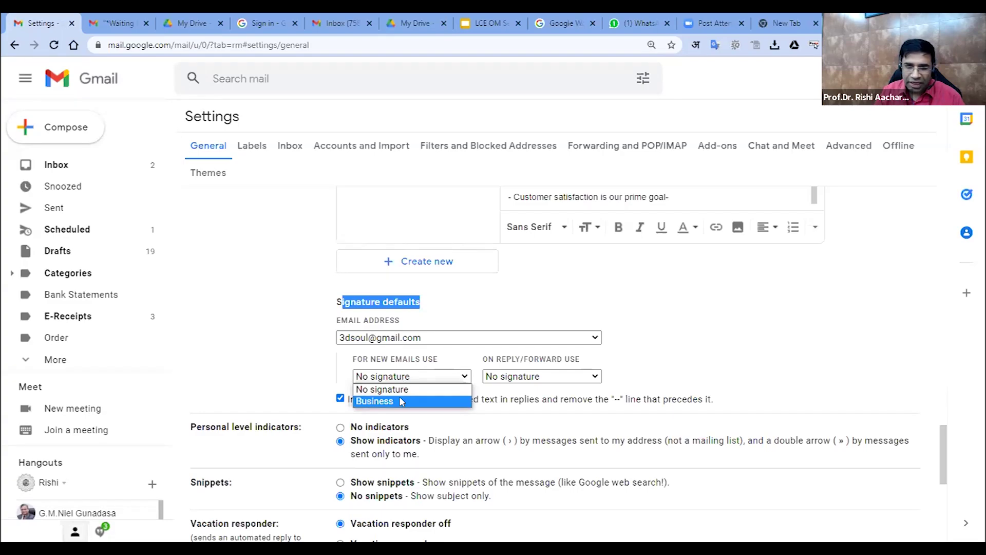
pyautogui.click(402, 402)
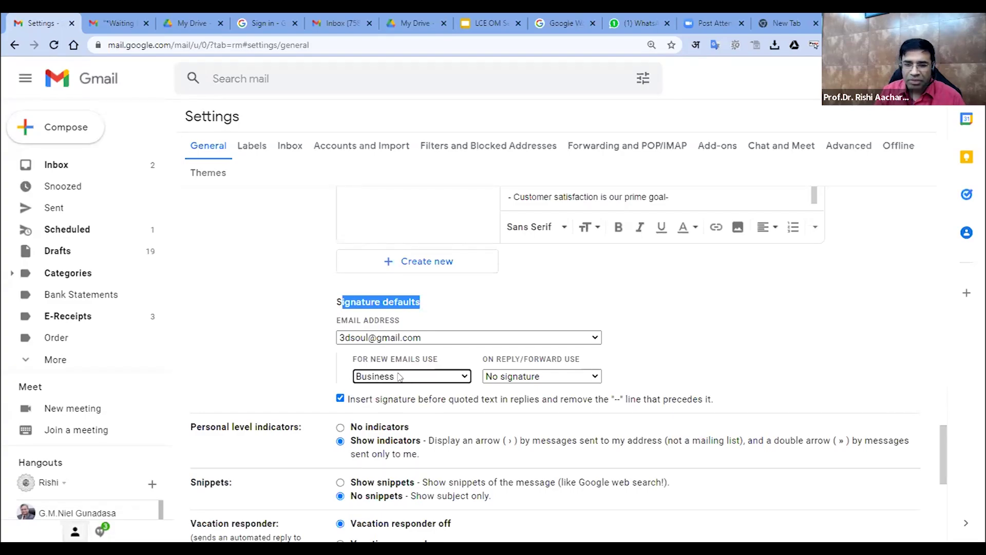
pyautogui.click(535, 376)
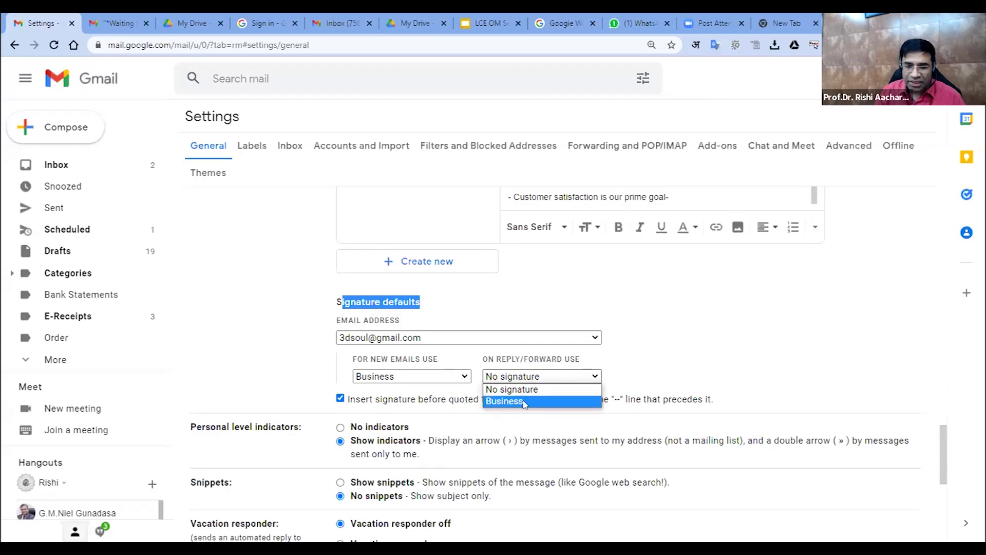
pyautogui.click(524, 403)
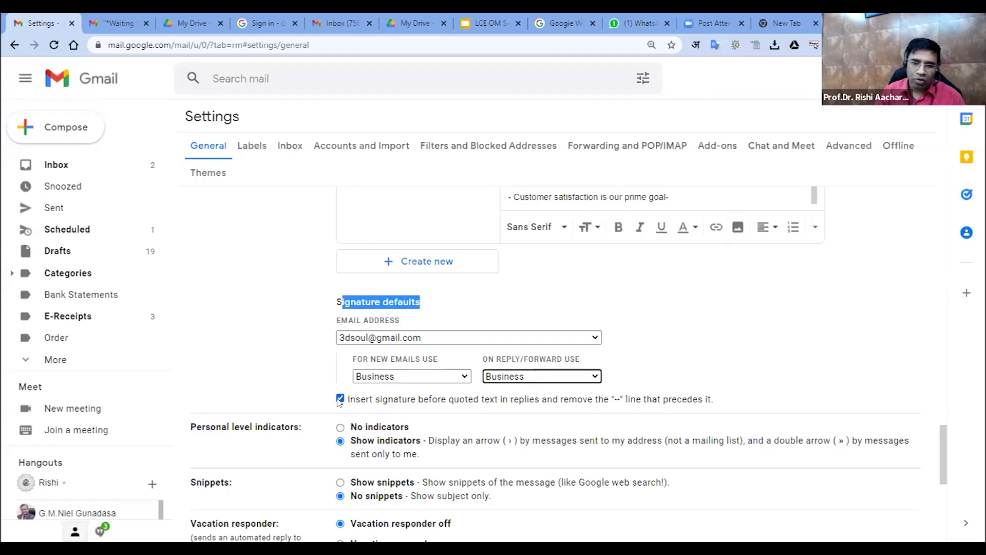
# Reconfirm Business for new emails and save the settings changes
pyautogui.click(302, 310)
pyautogui.scroll(5, 385, 409)
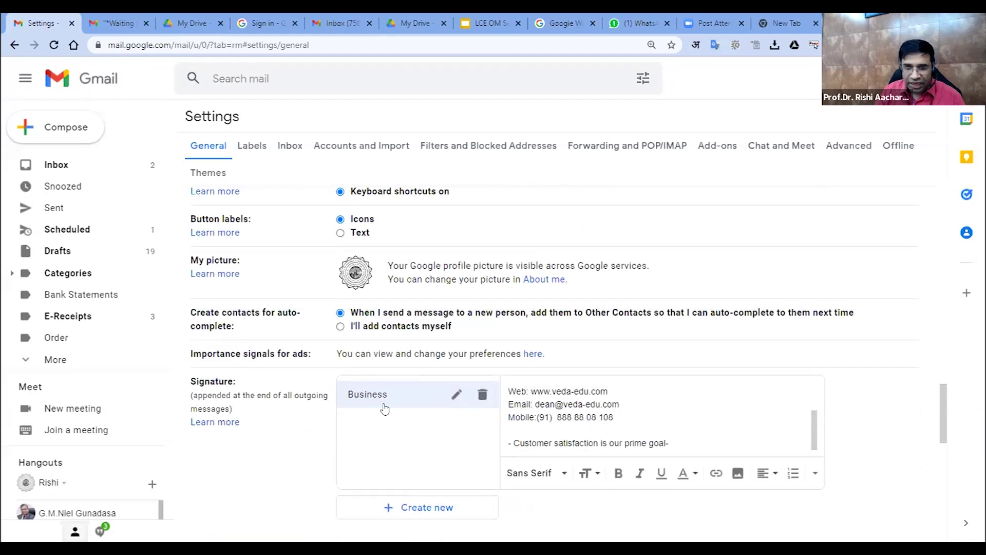
pyautogui.scroll(-5, 385, 409)
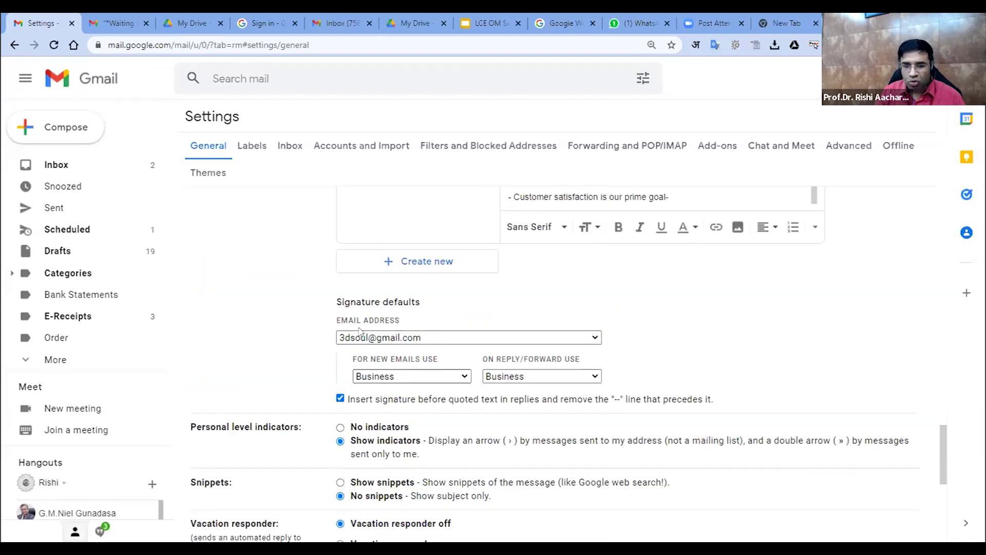
pyautogui.moveTo(344, 302)
pyautogui.mouseDown()
pyautogui.moveTo(421, 314)
pyautogui.moveTo(409, 373)
pyautogui.mouseUp()
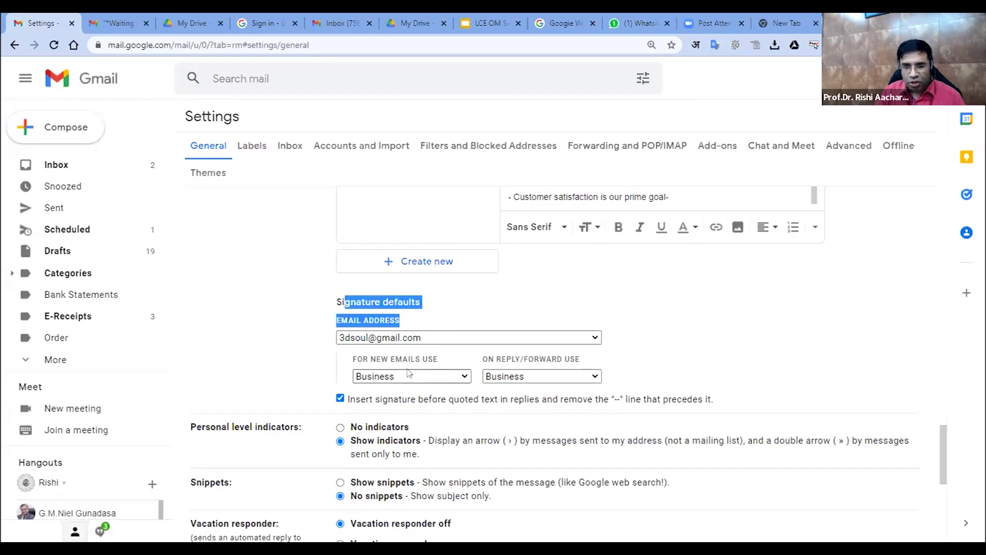
pyautogui.click(410, 374)
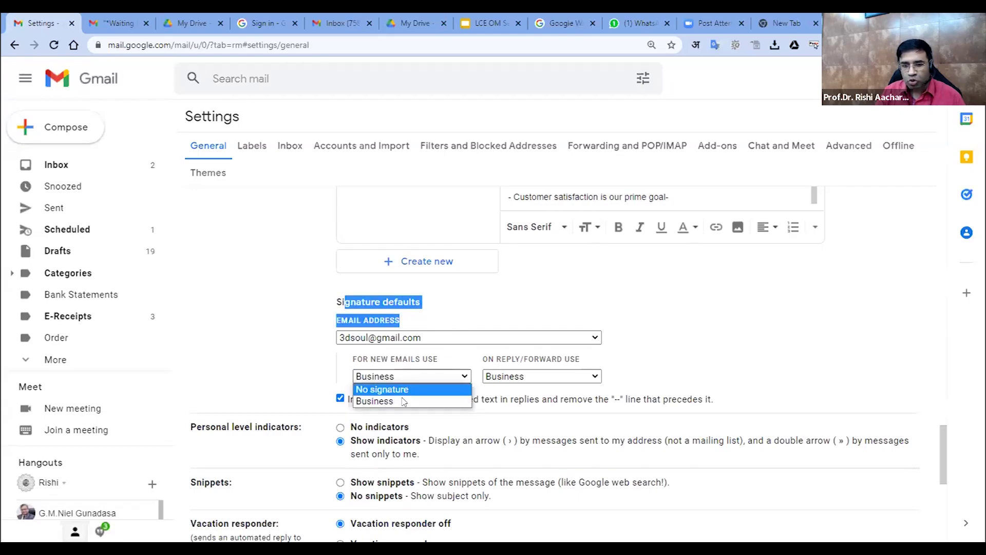
pyautogui.click(404, 403)
pyautogui.scroll(-6, 274, 375)
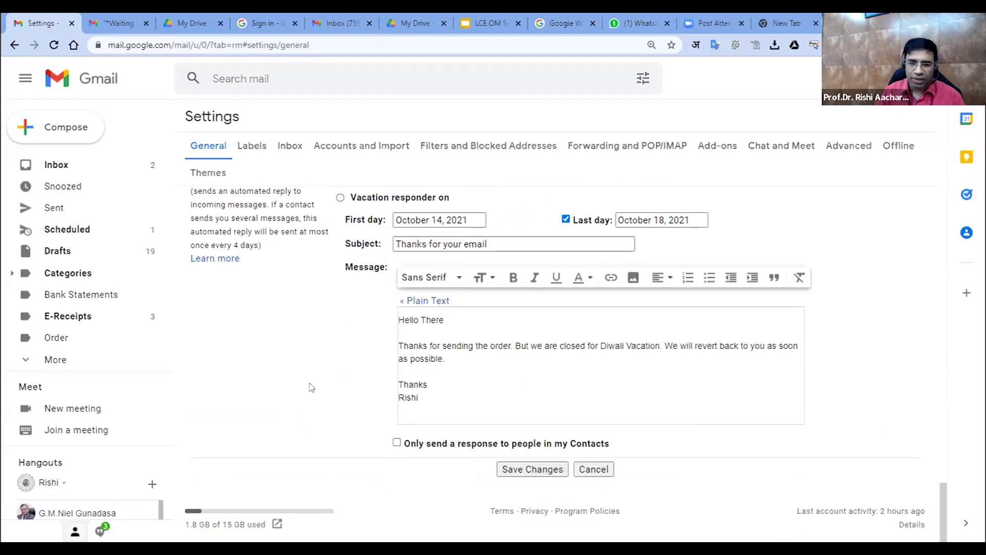
pyautogui.click(511, 470)
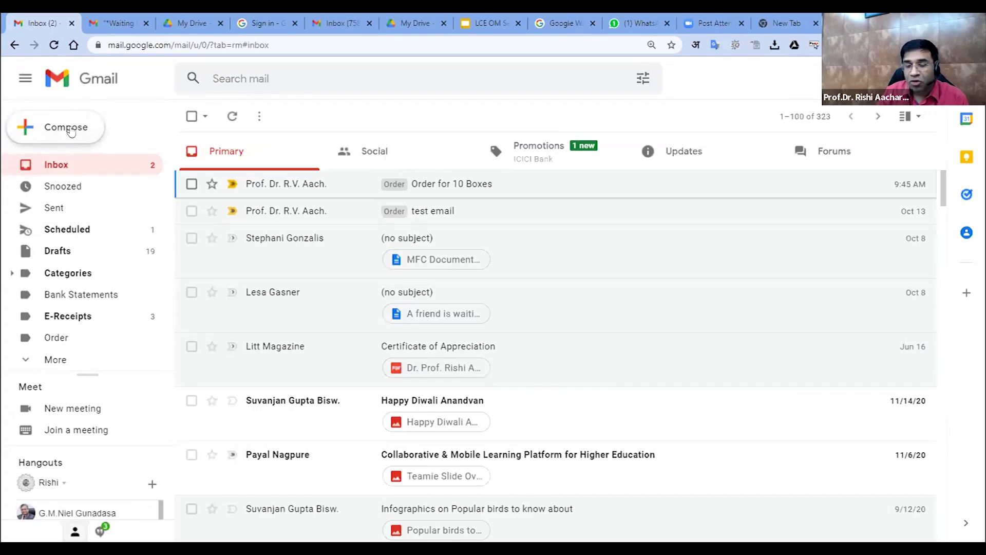
# Close the extra compose windows and start one fresh message with focus in the body
pyautogui.click(71, 132)
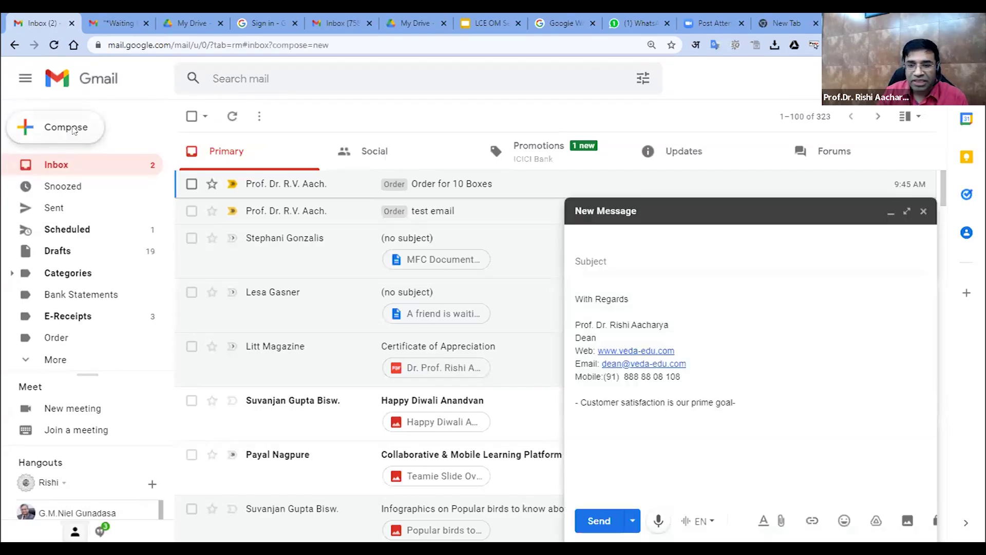
pyautogui.click(71, 132)
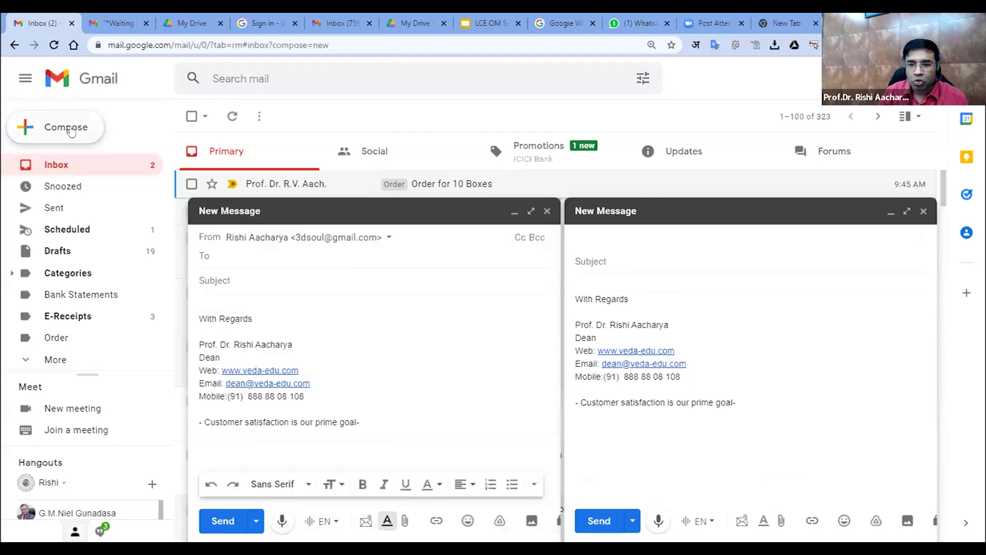
pyautogui.click(72, 132)
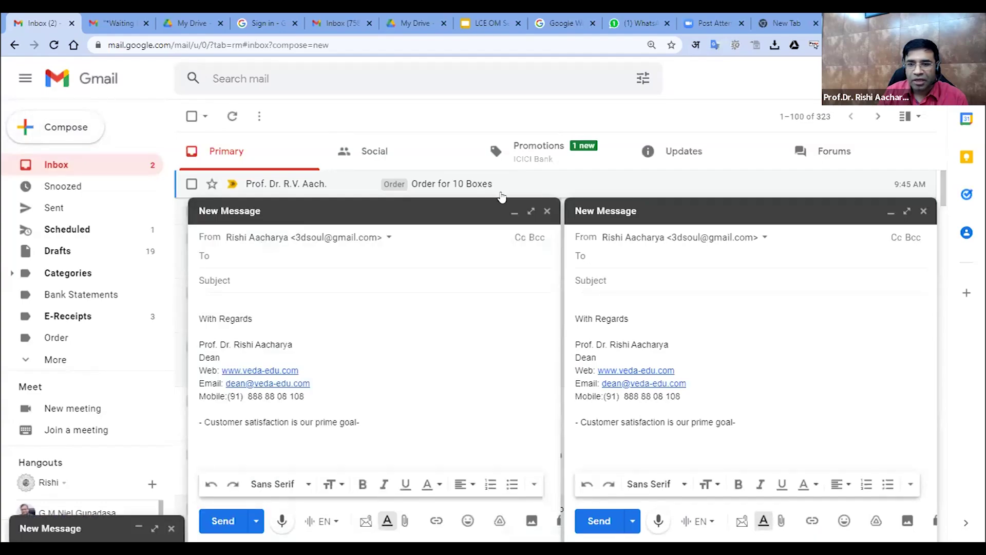
pyautogui.click(548, 211)
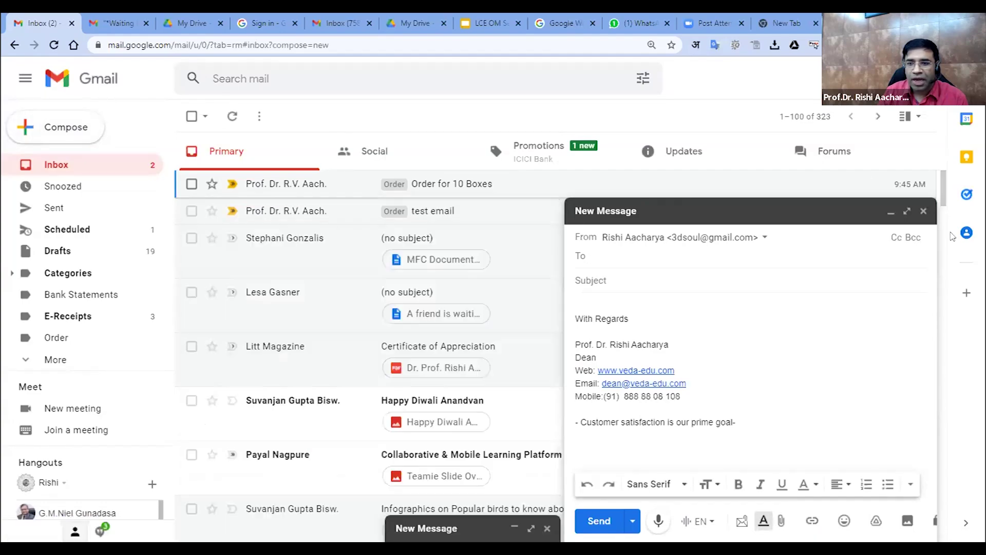
pyautogui.click(924, 211)
pyautogui.click(86, 133)
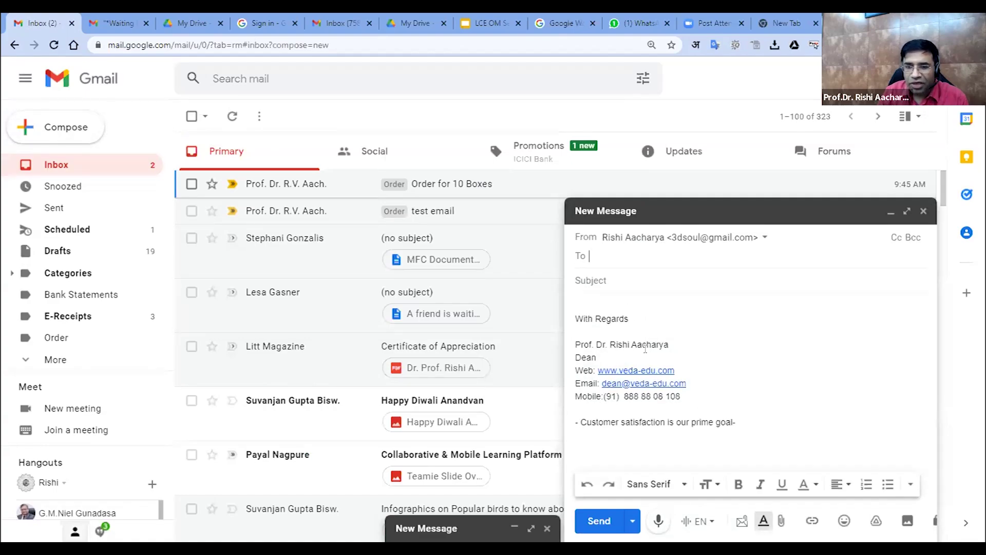
pyautogui.click(598, 297)
# Type 'Dear Sir' and filler lines above the auto-added Business signature, then close the draft
pyautogui.write('D')
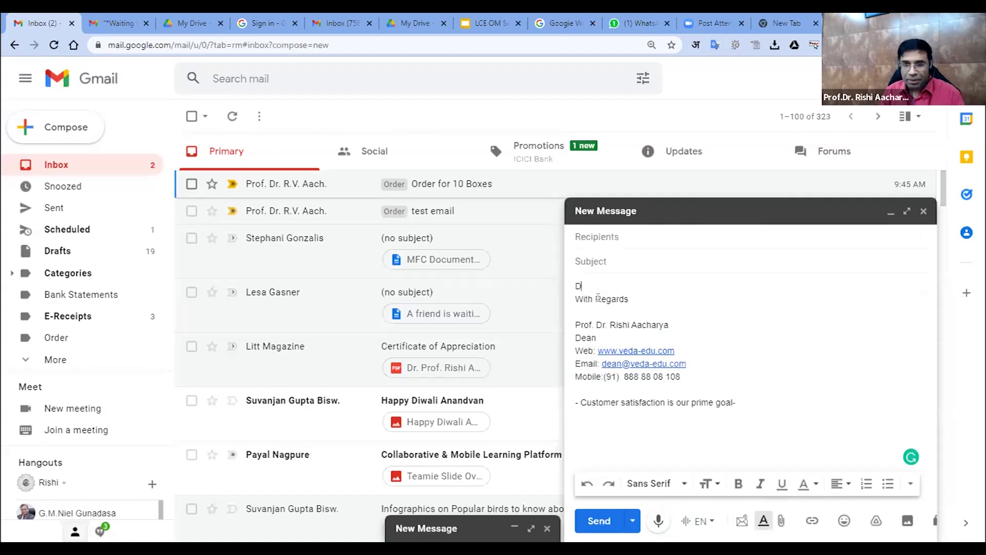
pyautogui.write('ear Sir')
pyautogui.press('Return')
pyautogui.press('Return')
pyautogui.write('sfjhdjsklhafksh akhf jkl')
pyautogui.press('Return')
pyautogui.press('Return')
pyautogui.write('dfsalfjhdlsjhgl')
pyautogui.press('Return')
pyautogui.press('Return')
pyautogui.write('dflhjfskldh')
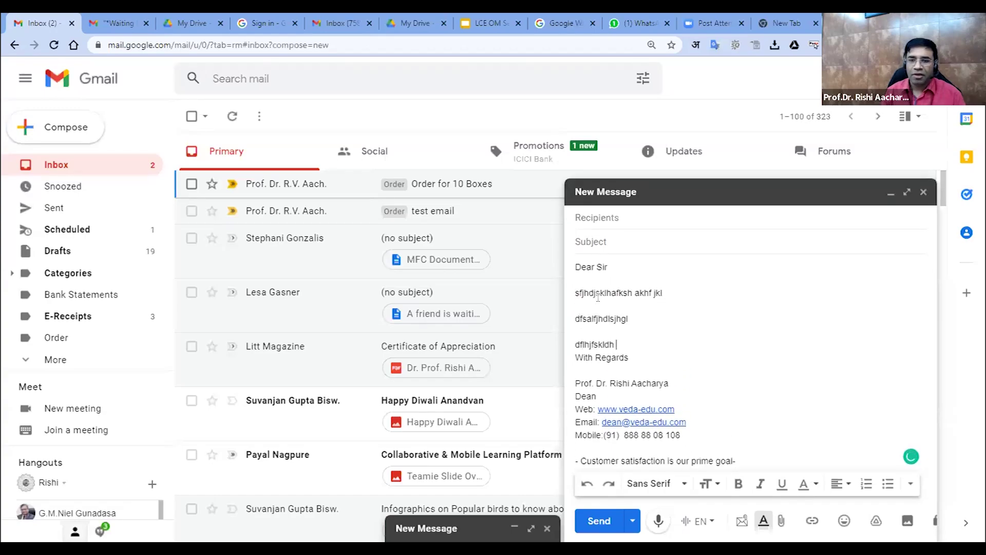
pyautogui.press('Return')
pyautogui.press('Return')
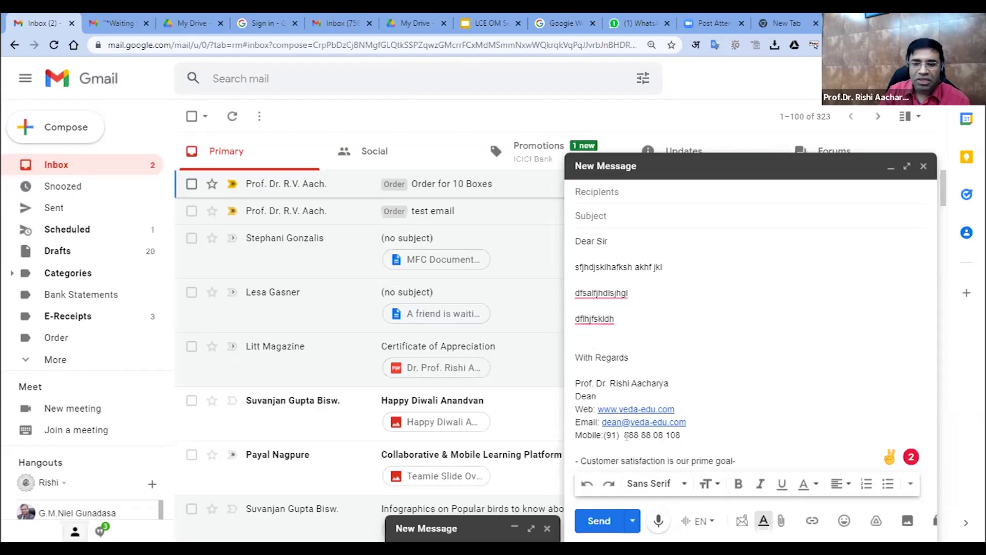
pyautogui.moveTo(623, 457); pyautogui.dragTo(736, 462)
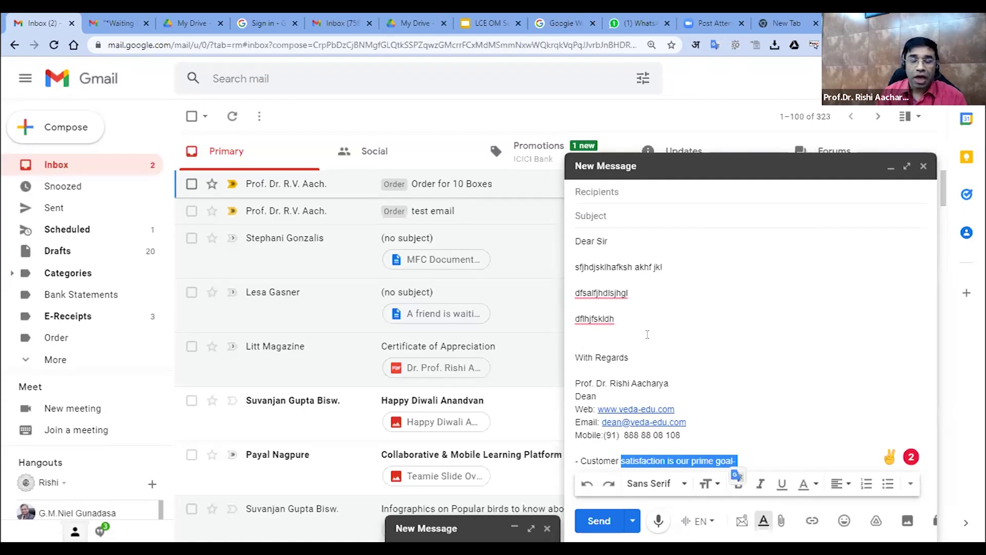
pyautogui.click(923, 167)
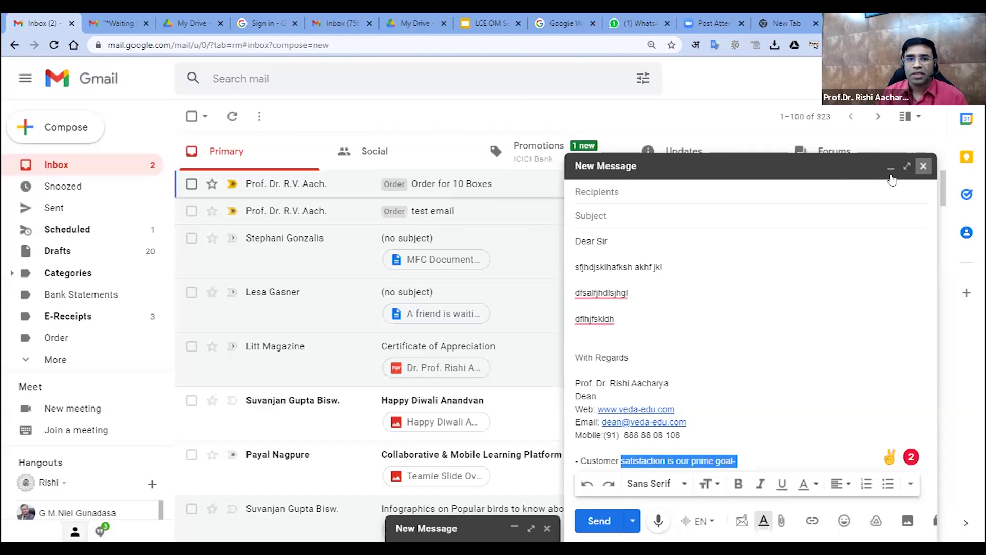
# Show the other account's compose signature with logo and icons, then switch to the LCE OM Session 1 slides
pyautogui.click(81, 137)
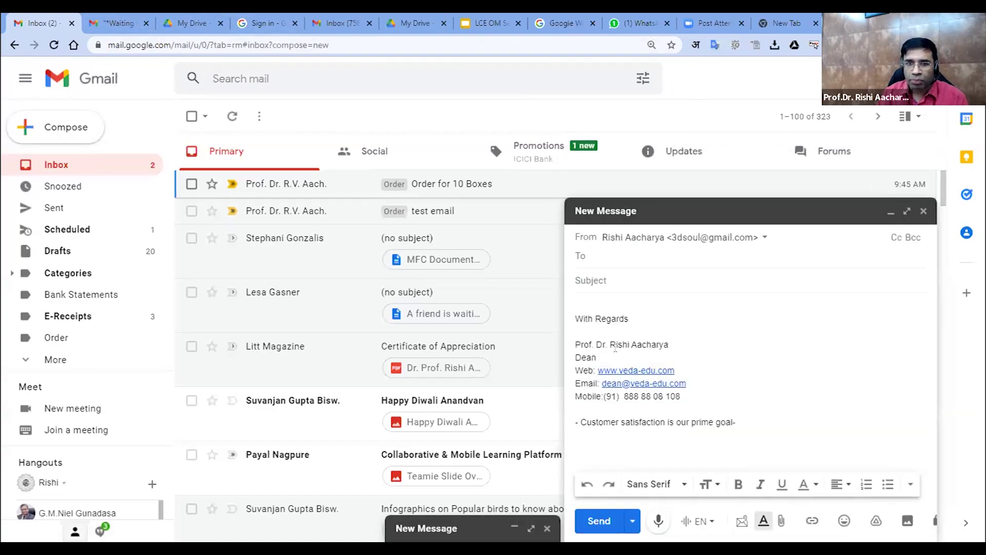
pyautogui.click(319, 18)
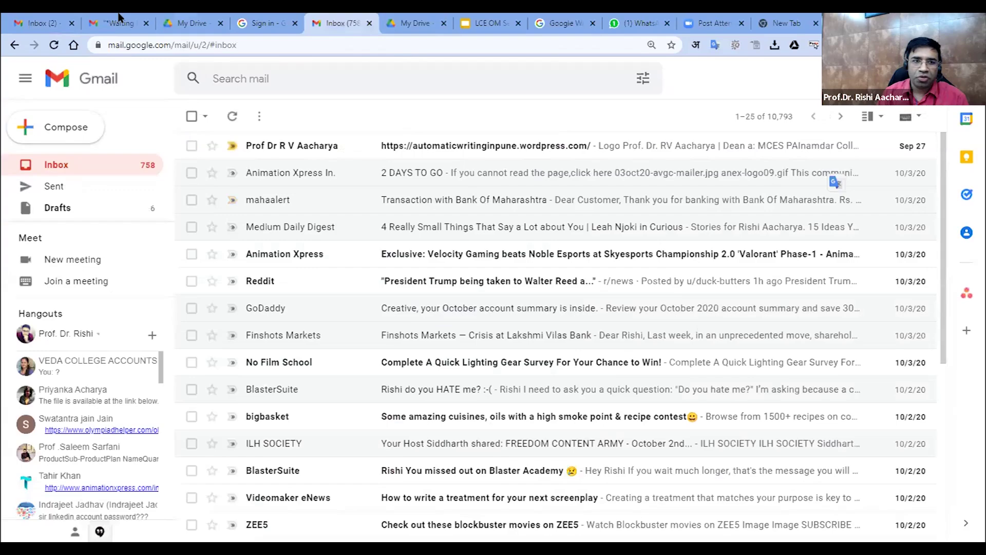
pyautogui.click(119, 20)
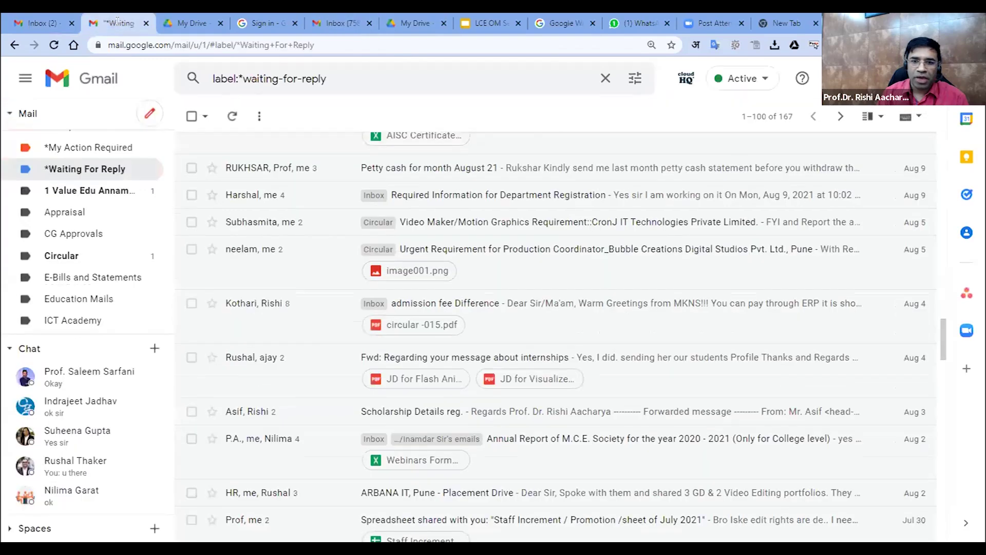
pyautogui.click(150, 113)
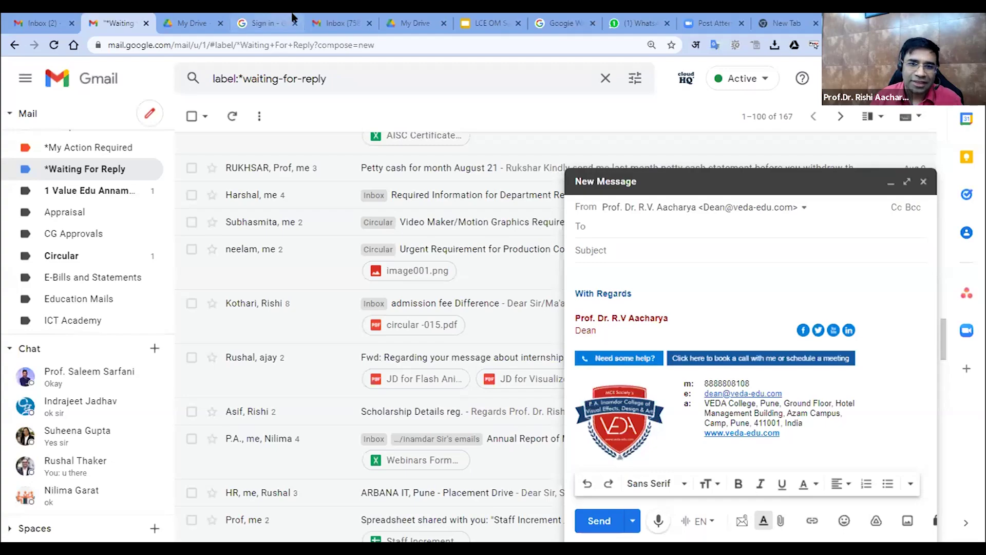
pyautogui.click(490, 22)
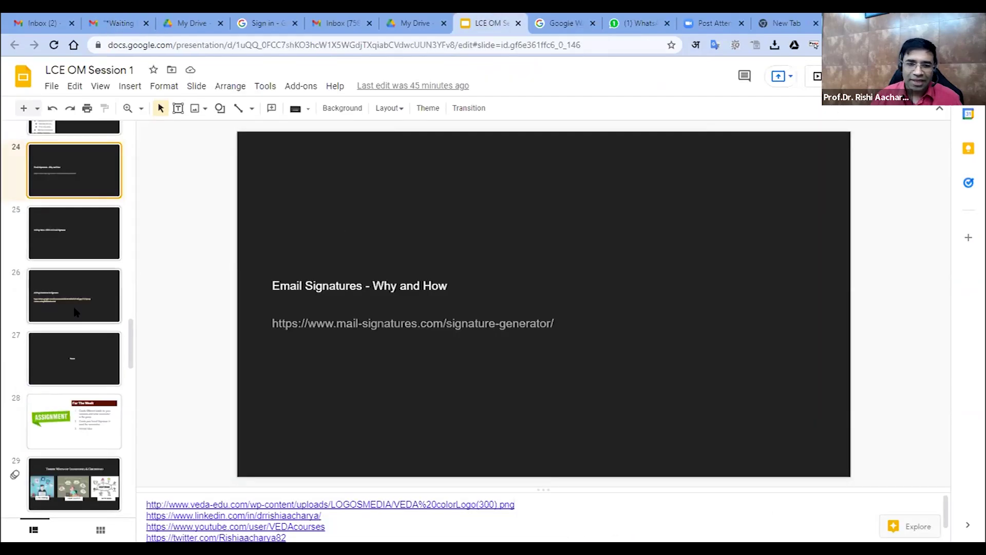
# Select the mail-signatures.com generator link on slide 24 and select the Google Workspace tab's address
pyautogui.tripleClick(364, 322)
pyautogui.hotkey('ctrl', 'c')
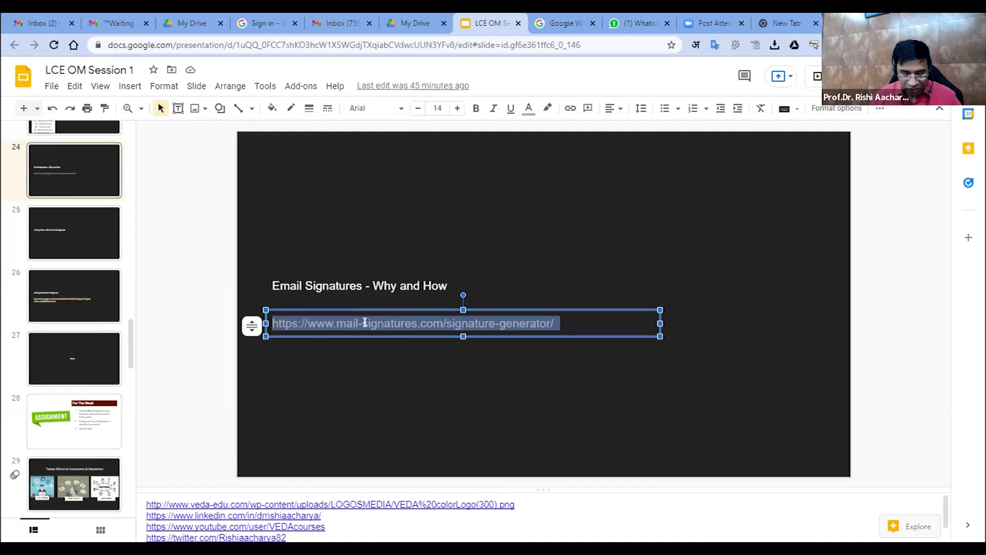
pyautogui.click(537, 21)
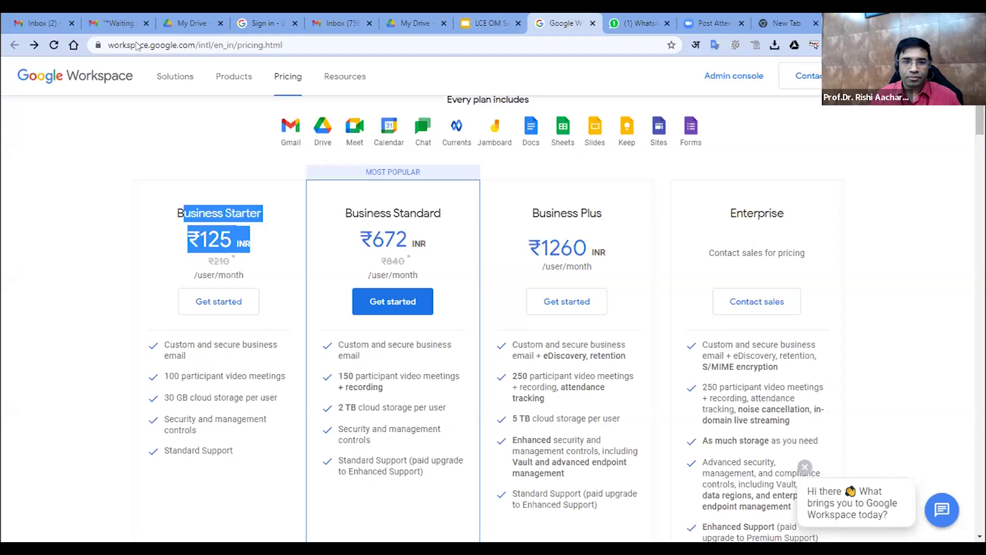
pyautogui.click(137, 45)
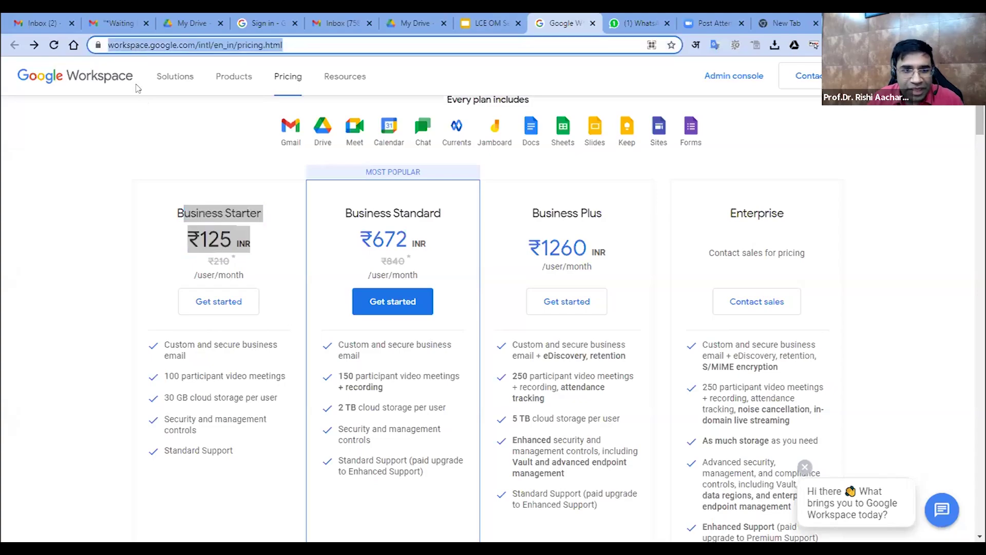
# Load the mail-signatures.com generator from the pasted link and preview the photo and light My Company templates
pyautogui.hotkey('ctrl', 'v')
pyautogui.press('Return')
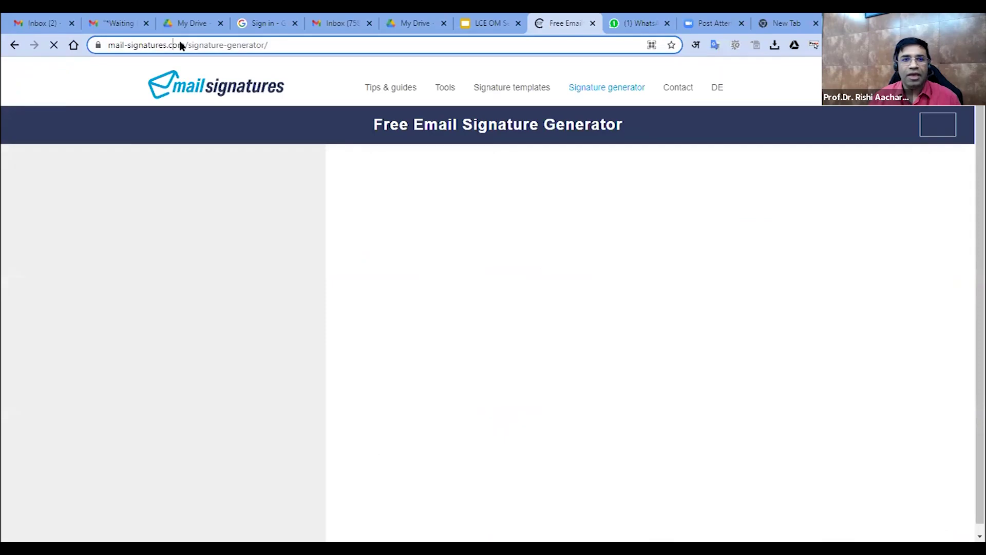
pyautogui.click(181, 45)
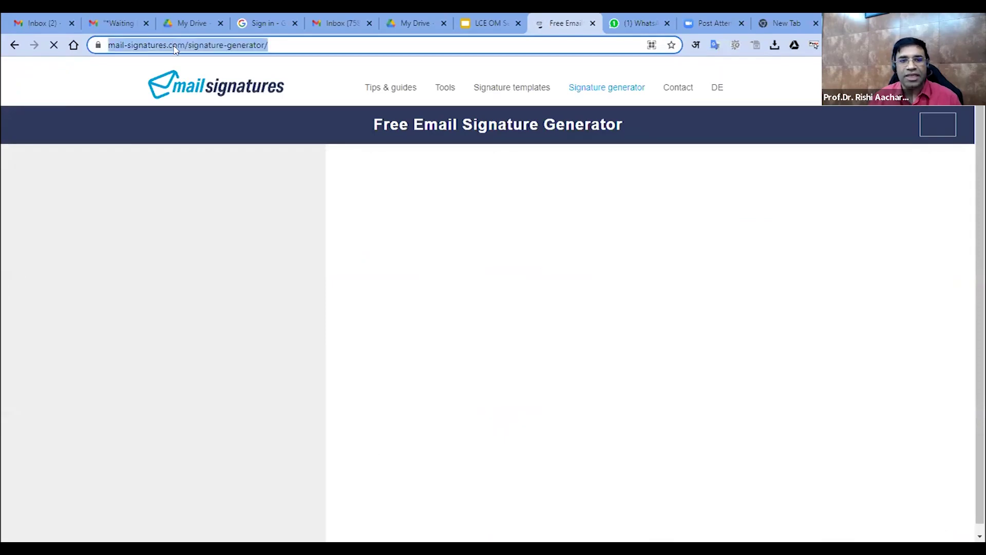
pyautogui.click(175, 46)
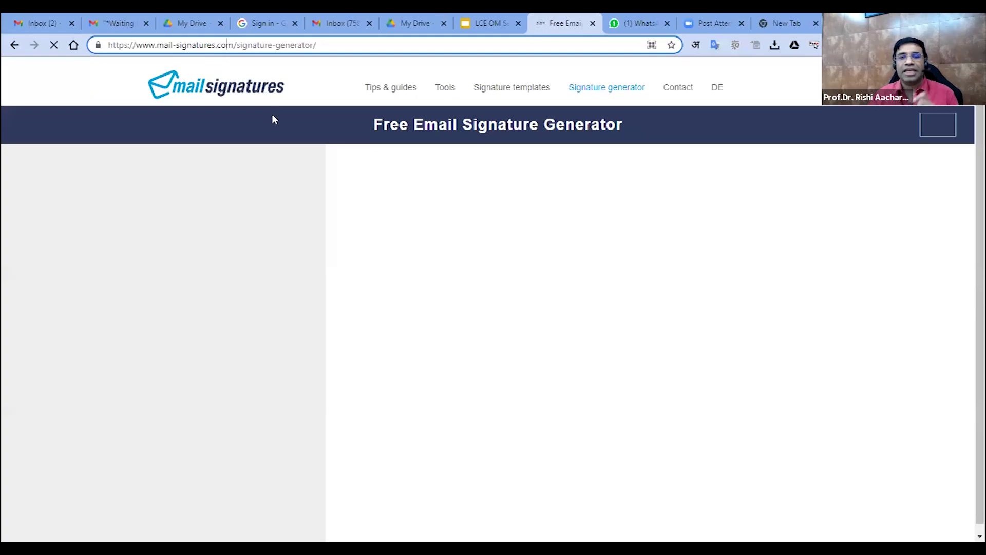
pyautogui.click(593, 92)
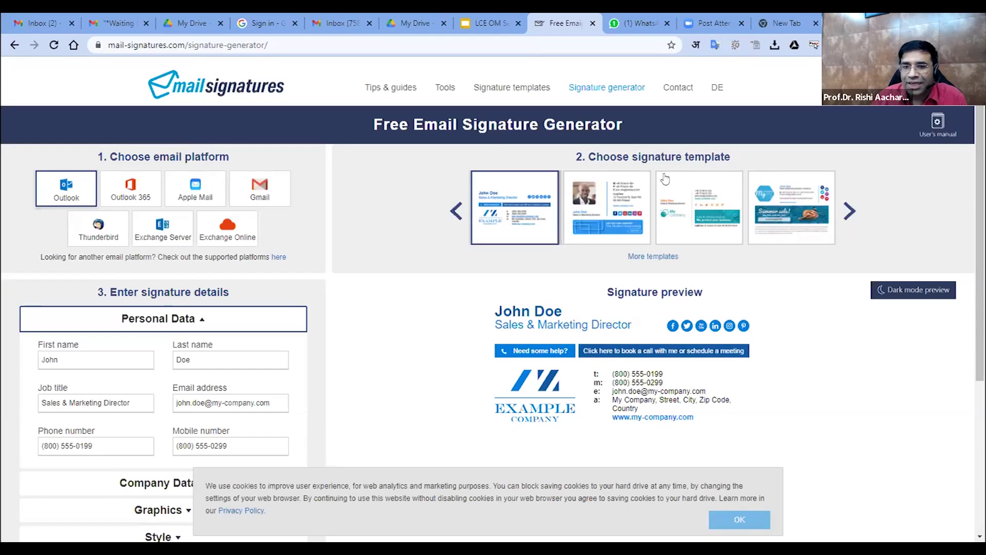
pyautogui.click(594, 210)
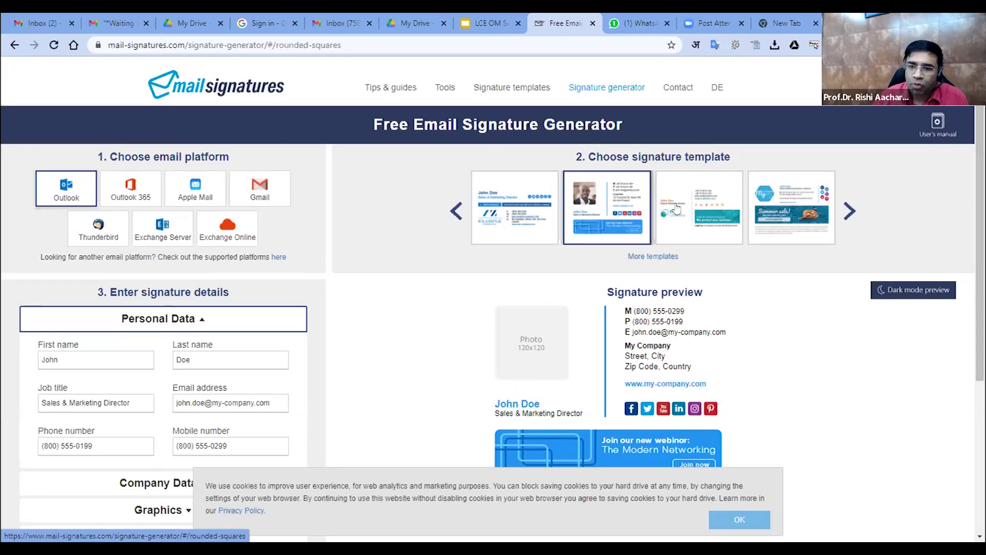
pyautogui.click(677, 209)
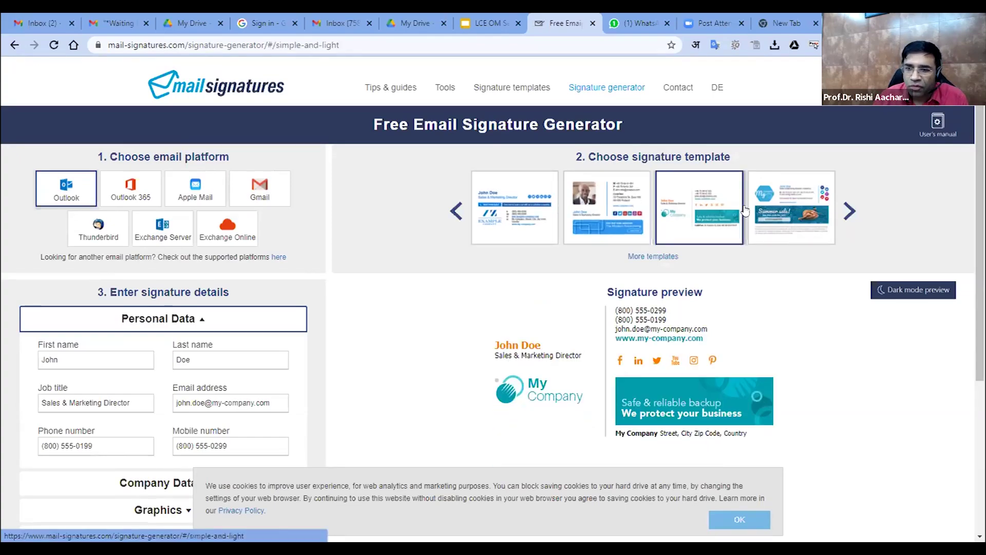
# Preview the hexagonal-logo, first, second, BeaseFox and banner templates before settling on PadBox
pyautogui.click(848, 221)
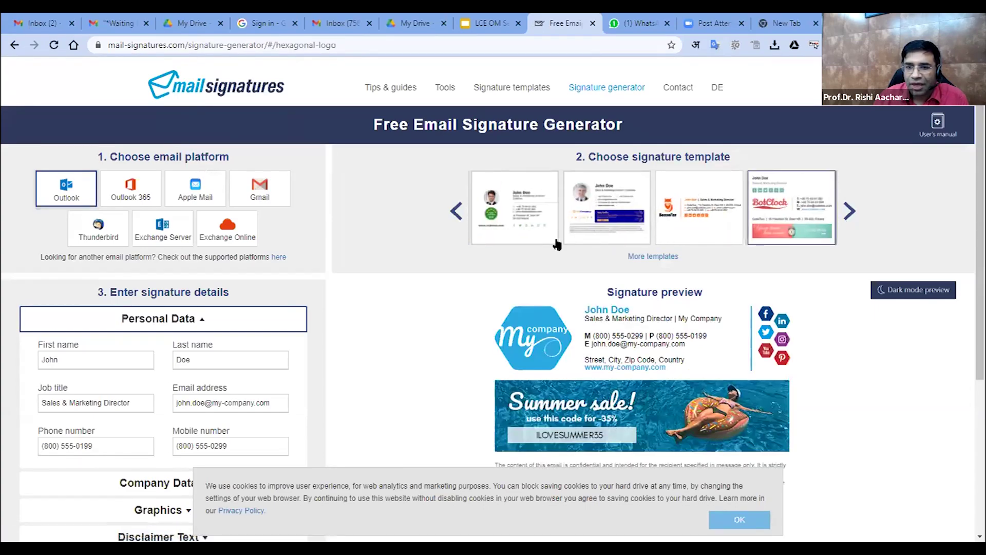
pyautogui.click(601, 221)
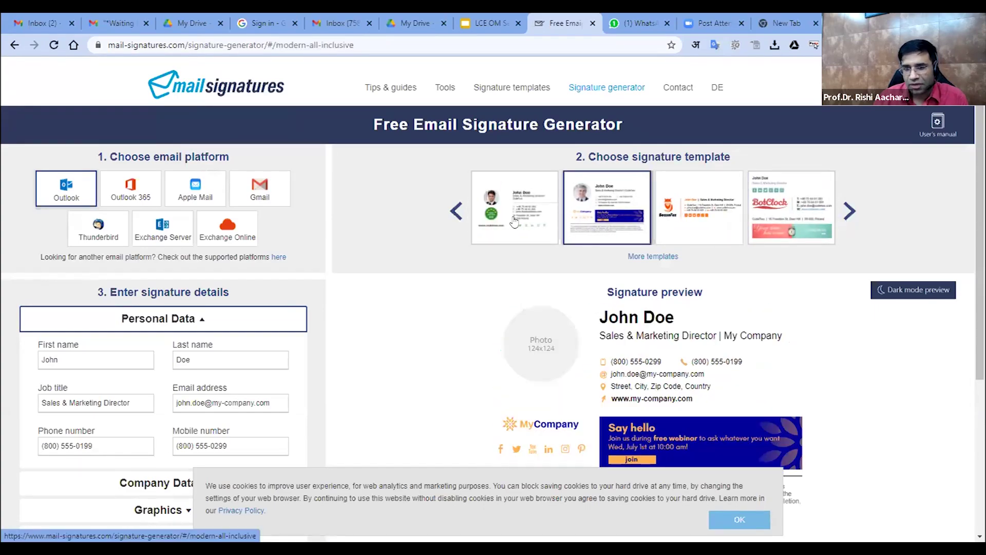
pyautogui.click(514, 200)
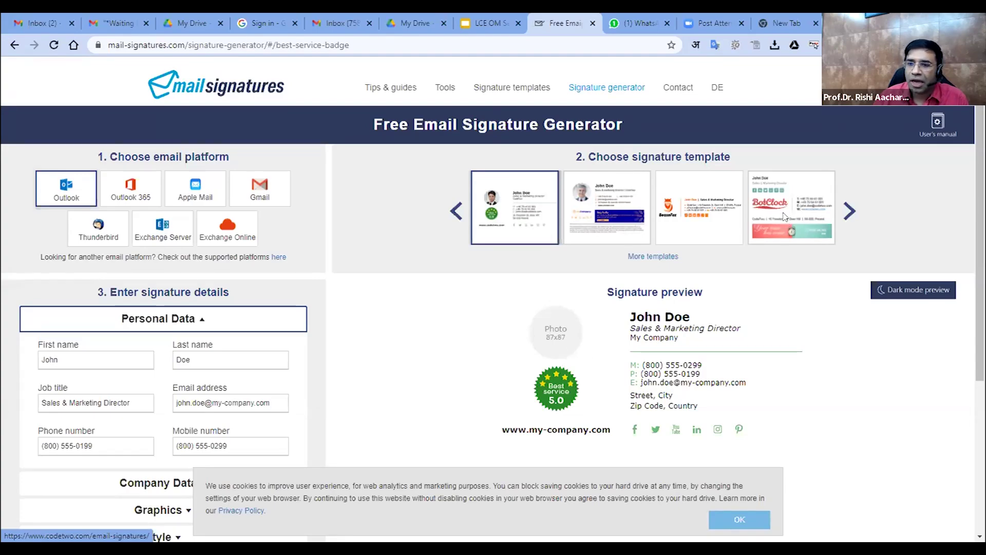
pyautogui.click(701, 208)
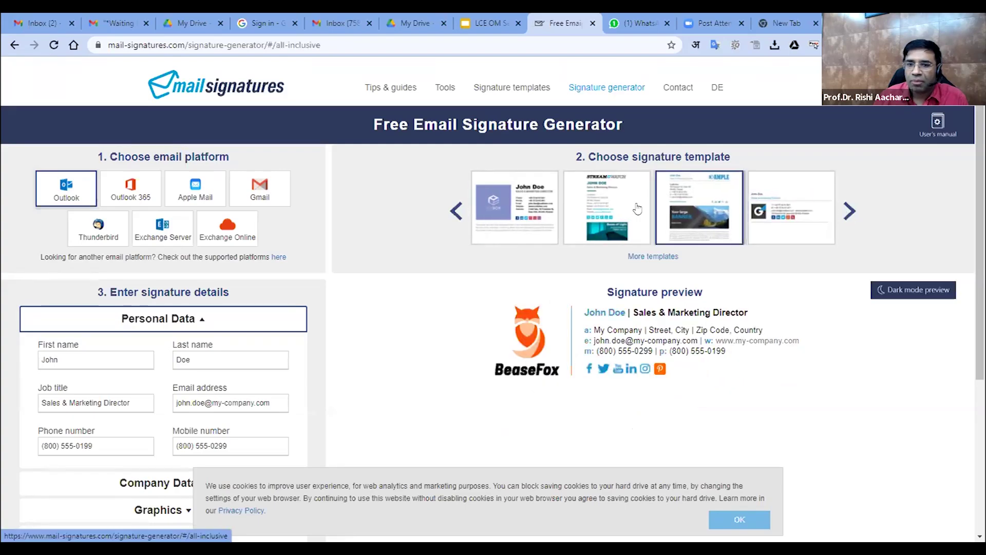
pyautogui.click(689, 206)
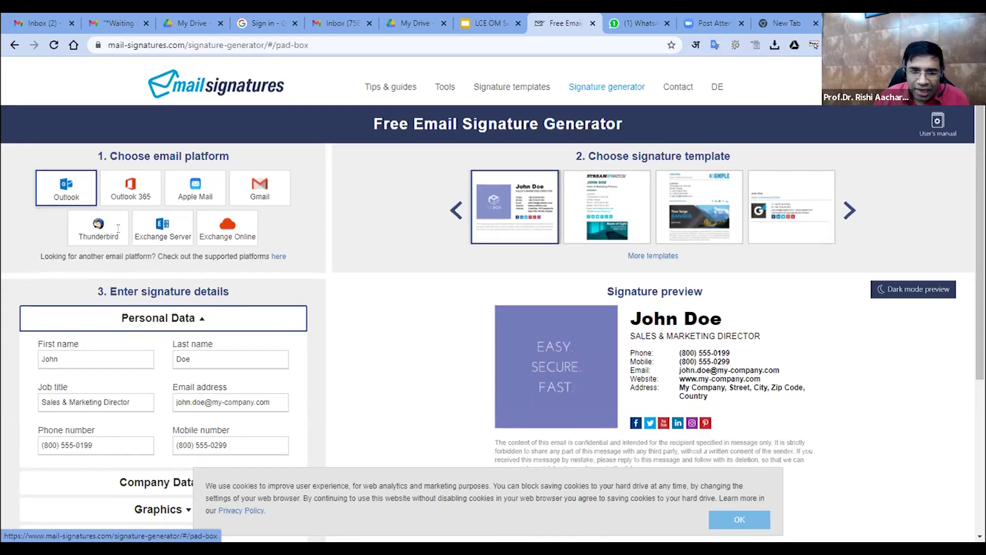
# Enter the professor's first and last name, job title Dean, work e-mail and phone number
pyautogui.scroll(-1, 98, 235)
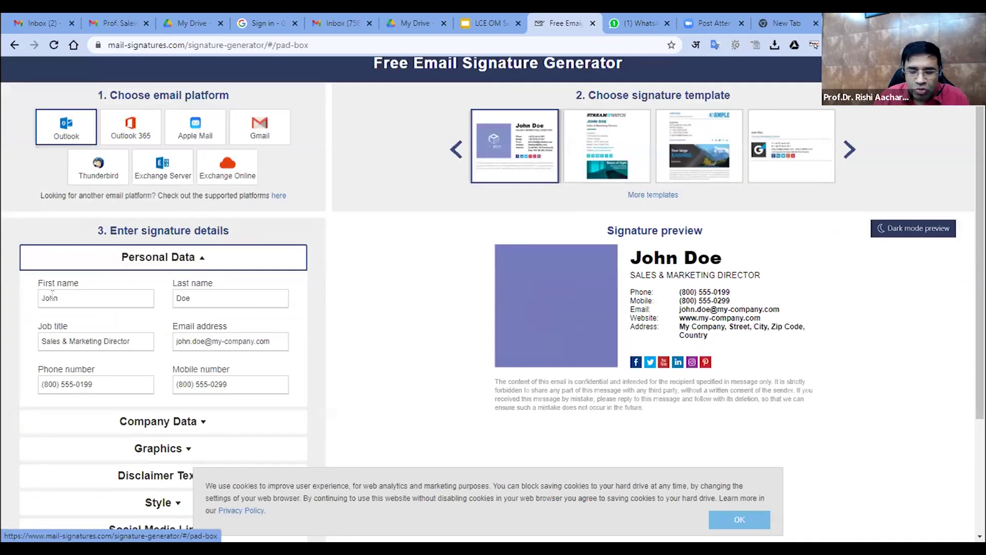
pyautogui.doubleClick(88, 298)
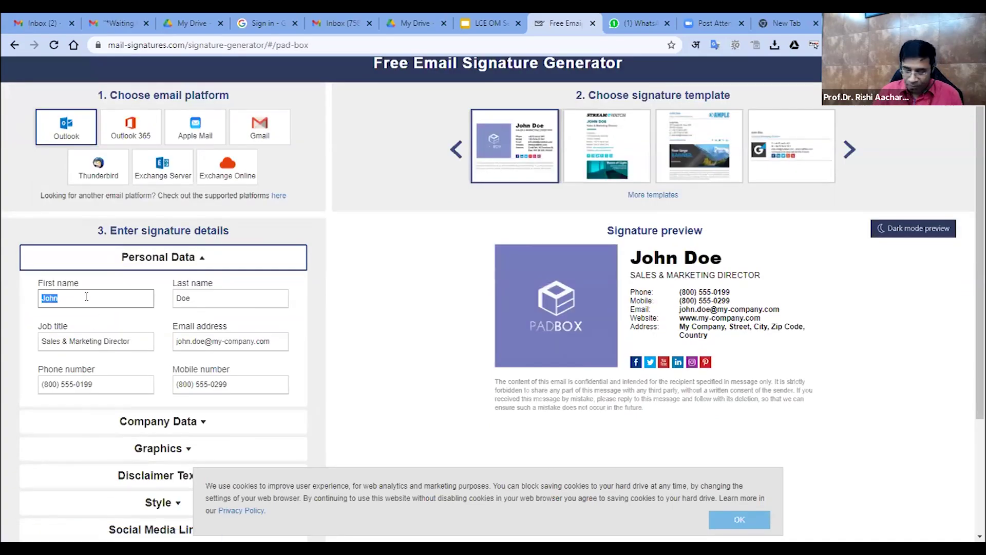
pyautogui.write('Prof.')
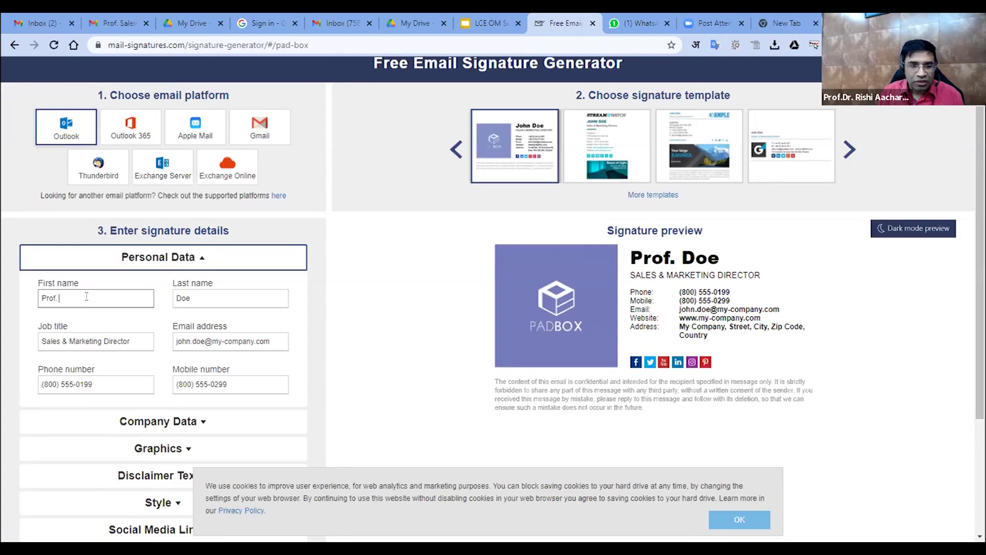
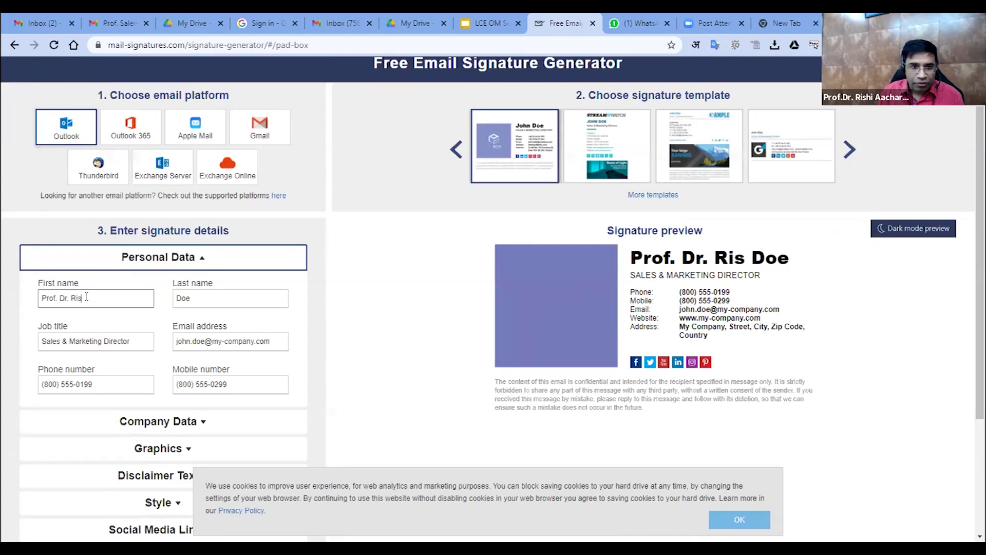
pyautogui.press('Tab')
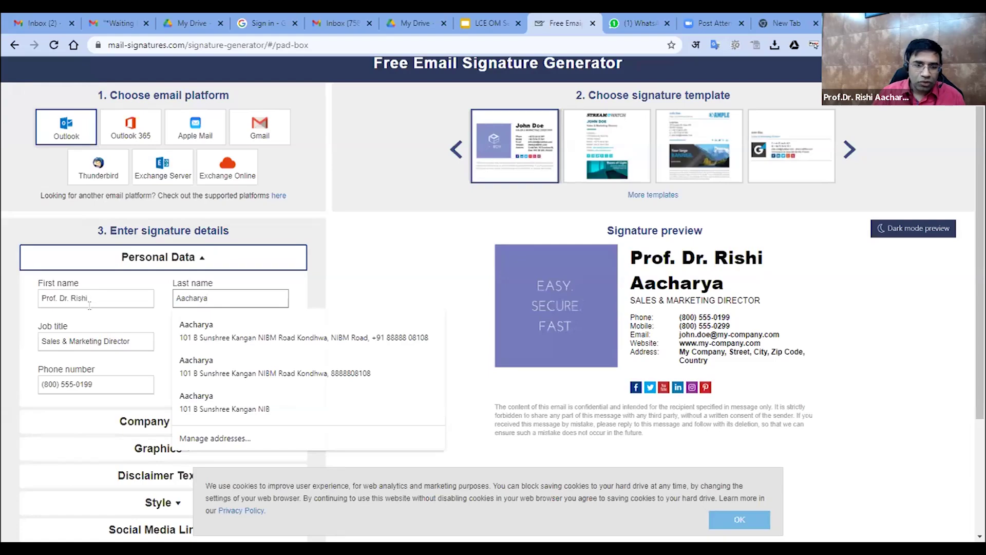
pyautogui.press('Tab')
pyautogui.write('Dean')
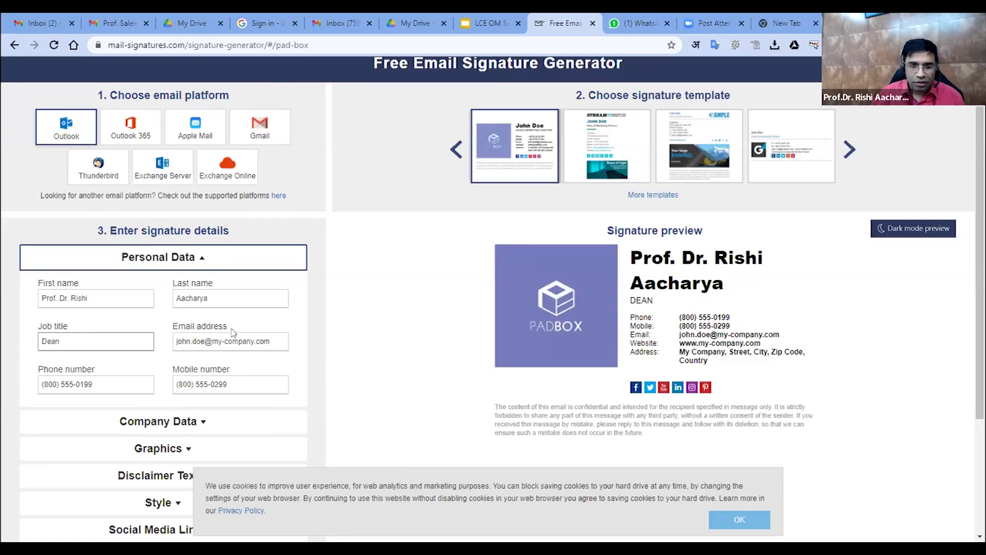
pyautogui.press('Tab')
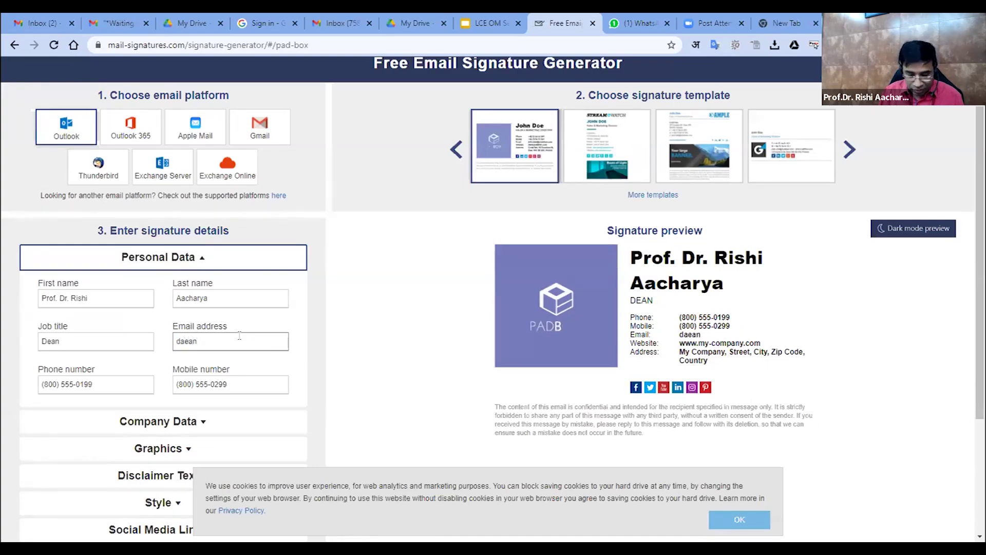
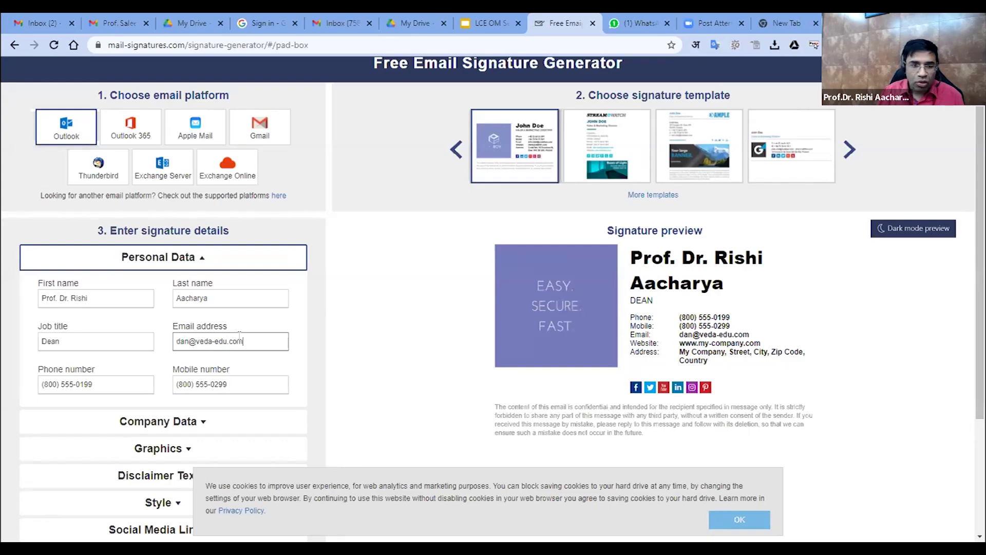
pyautogui.press('Tab')
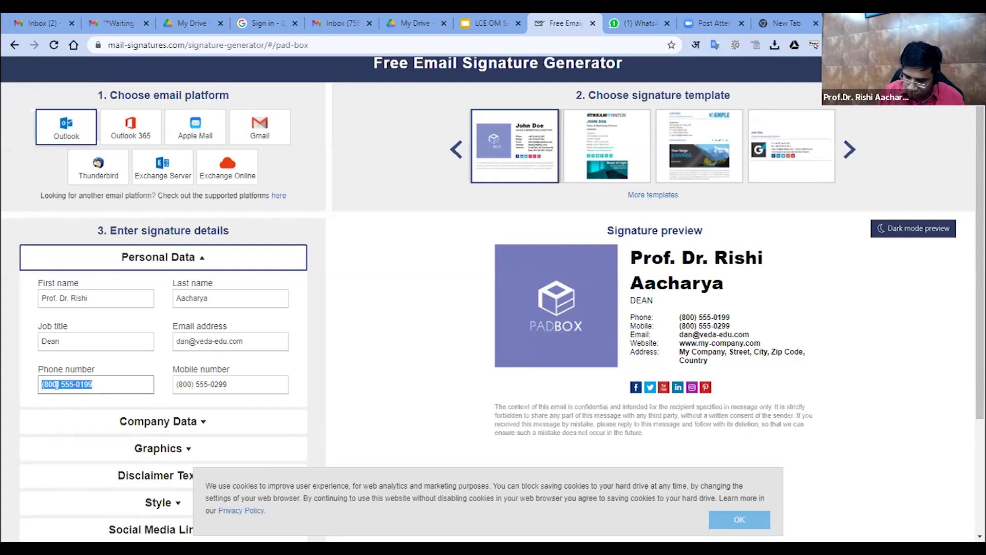
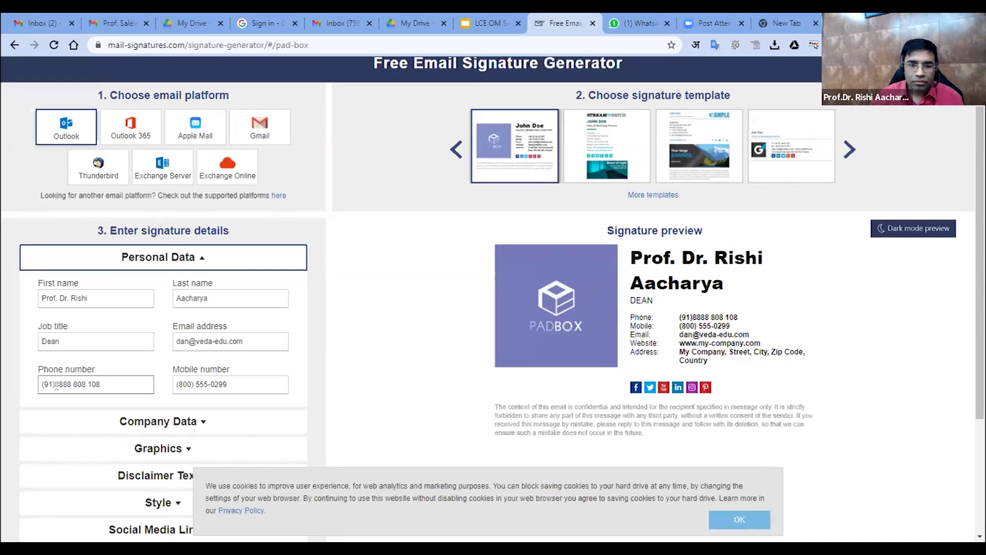
# Copy the phone number into the Mobile field and leave the Phone field empty
pyautogui.tripleClick(221, 384)
pyautogui.tripleClick(146, 383)
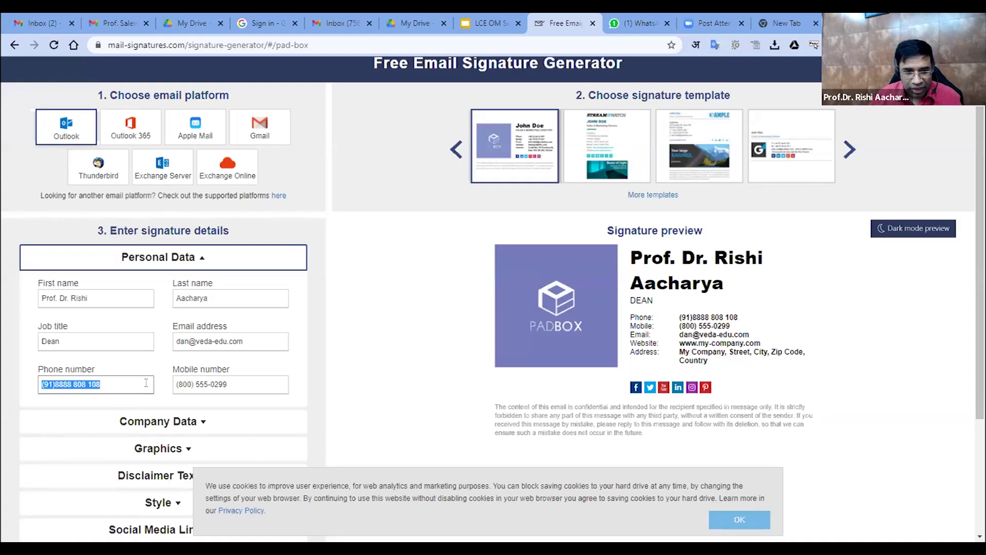
pyautogui.hotkey('ctrl', 'c')
pyautogui.tripleClick(233, 383)
pyautogui.hotkey('ctrl', 'v')
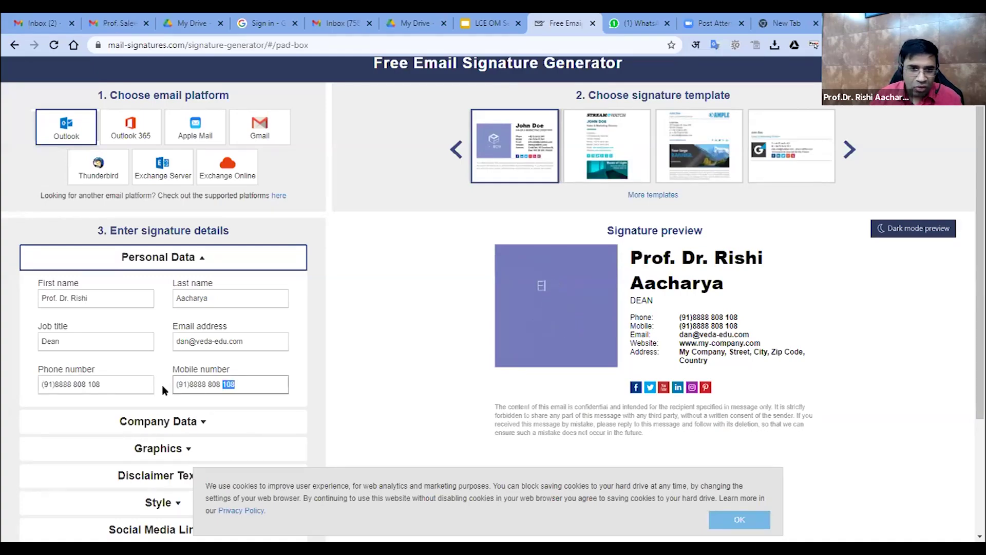
pyautogui.tripleClick(140, 383)
pyautogui.press('BackSpace')
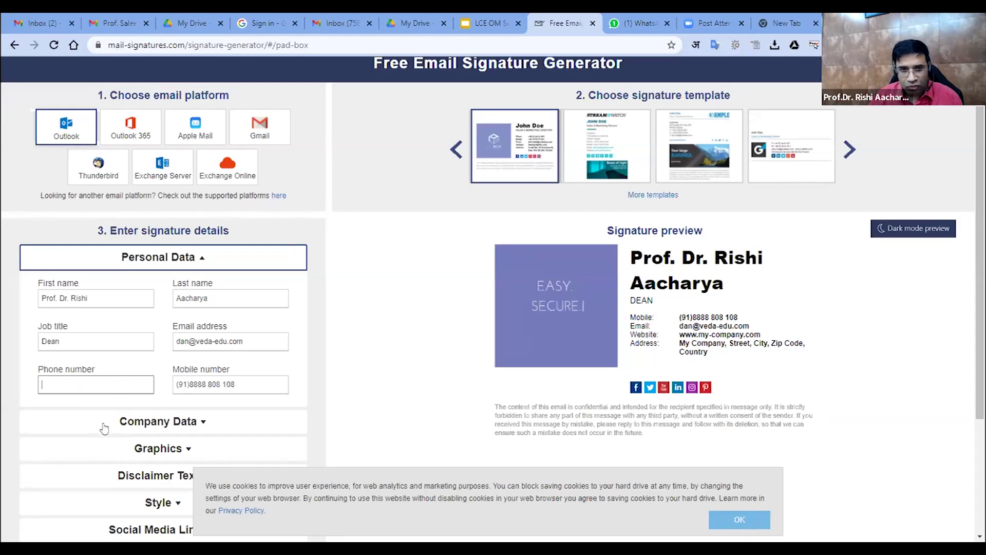
pyautogui.click(122, 422)
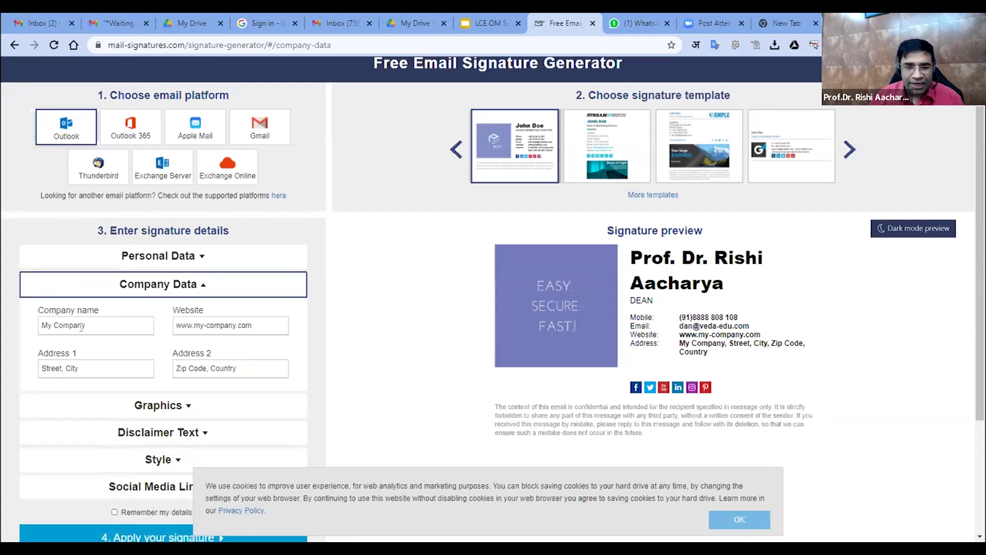
pyautogui.tripleClick(127, 320)
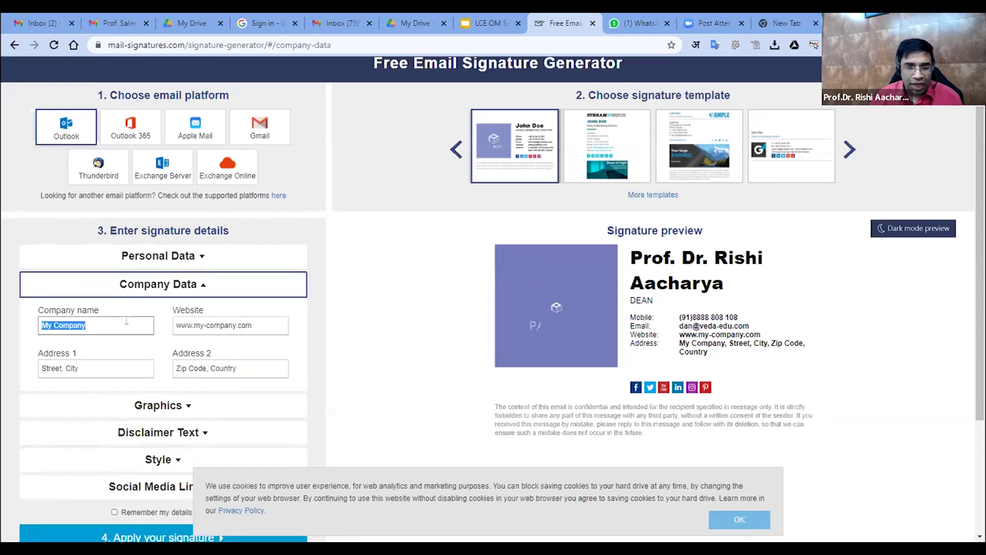
pyautogui.write('VEDA C')
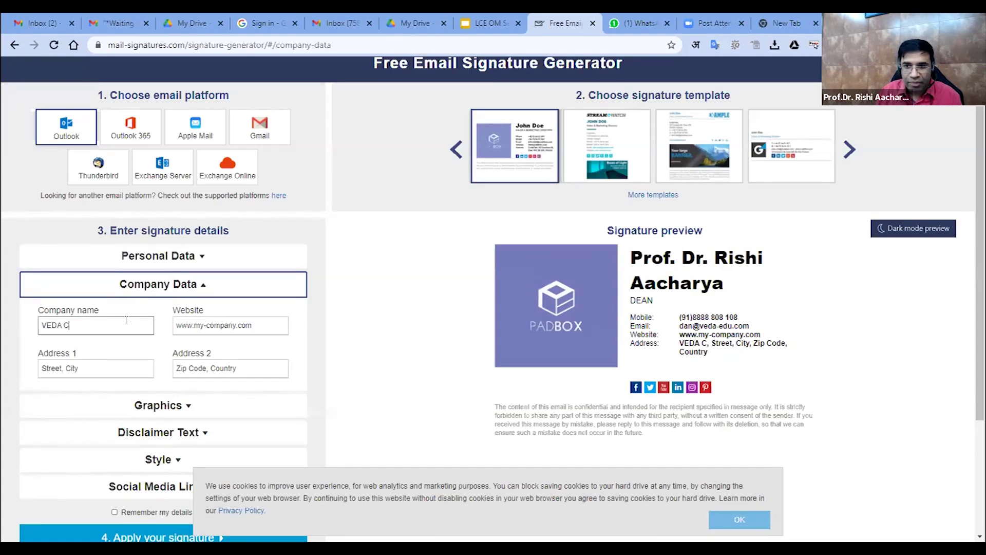
pyautogui.write('ollege')
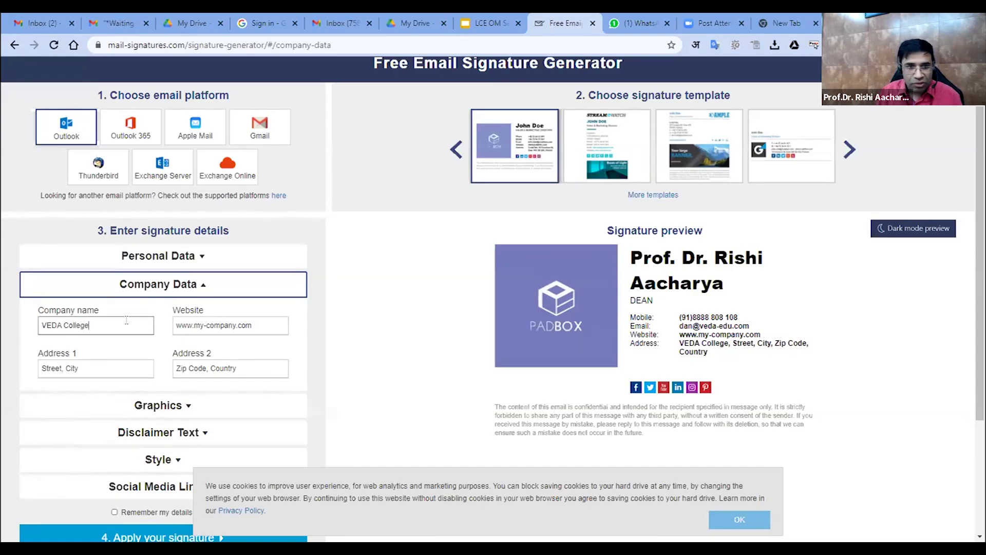
pyautogui.press('Tab')
pyautogui.write('www.veda-edu.com')
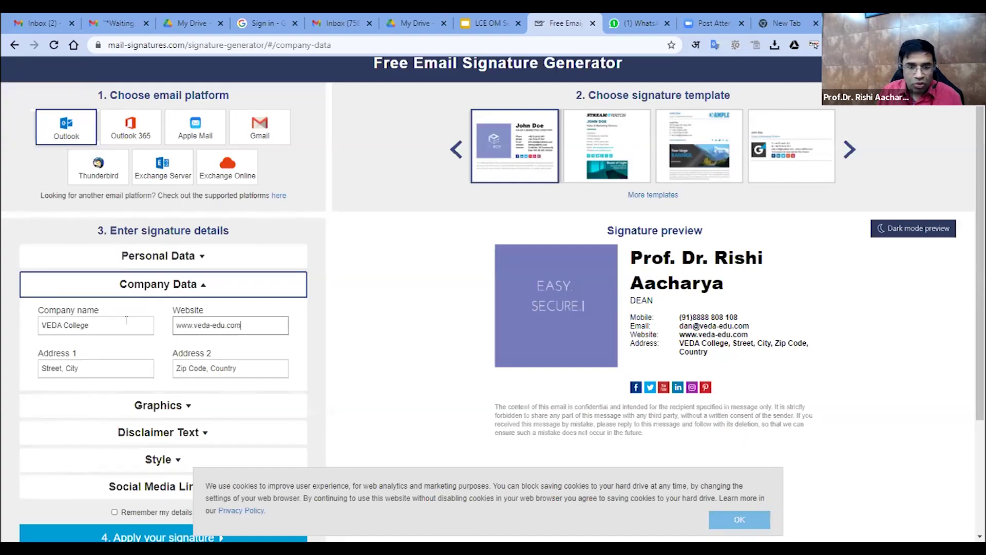
pyautogui.press('Tab')
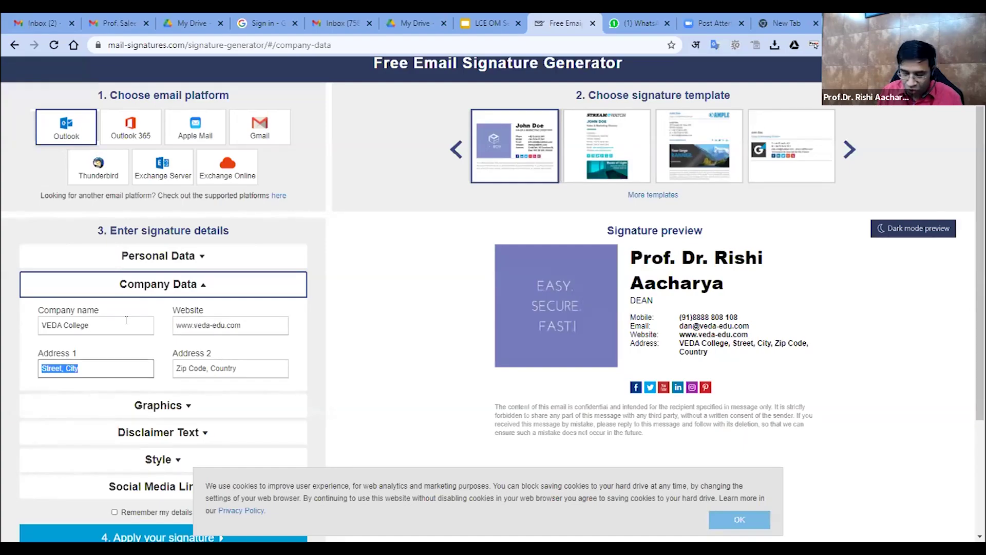
pyautogui.write('Ground')
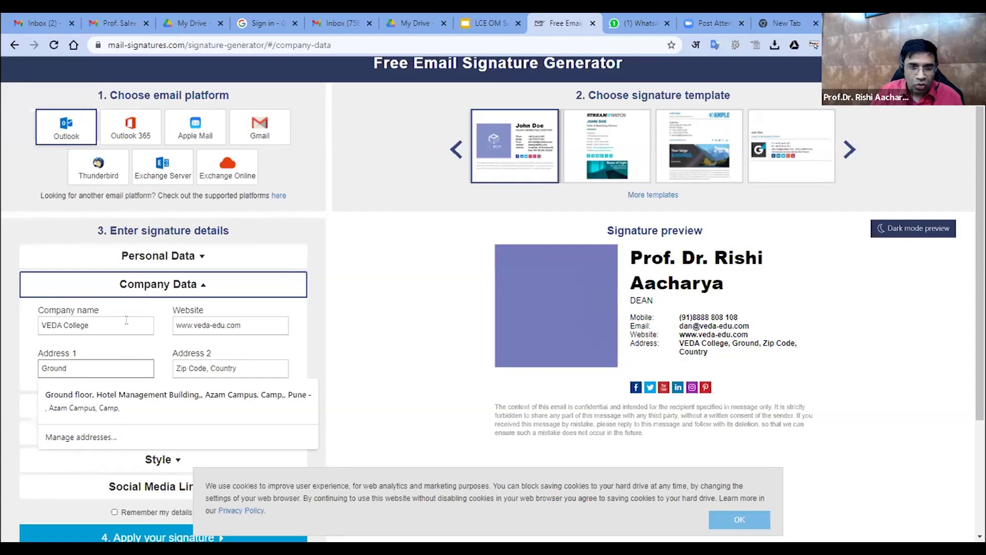
pyautogui.click(233, 399)
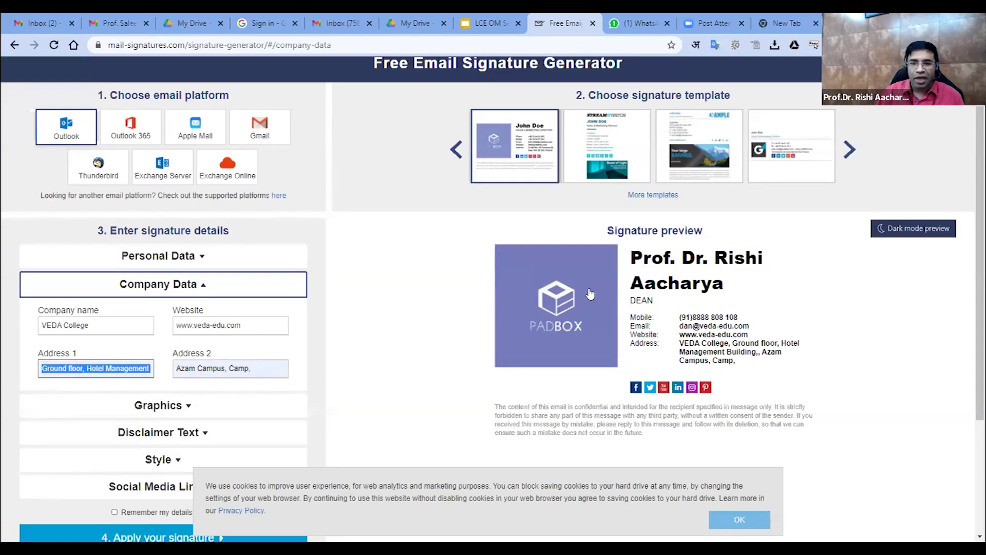
# Expand the Graphics section and clear the default Logo URL
pyautogui.scroll(-1, 103, 387)
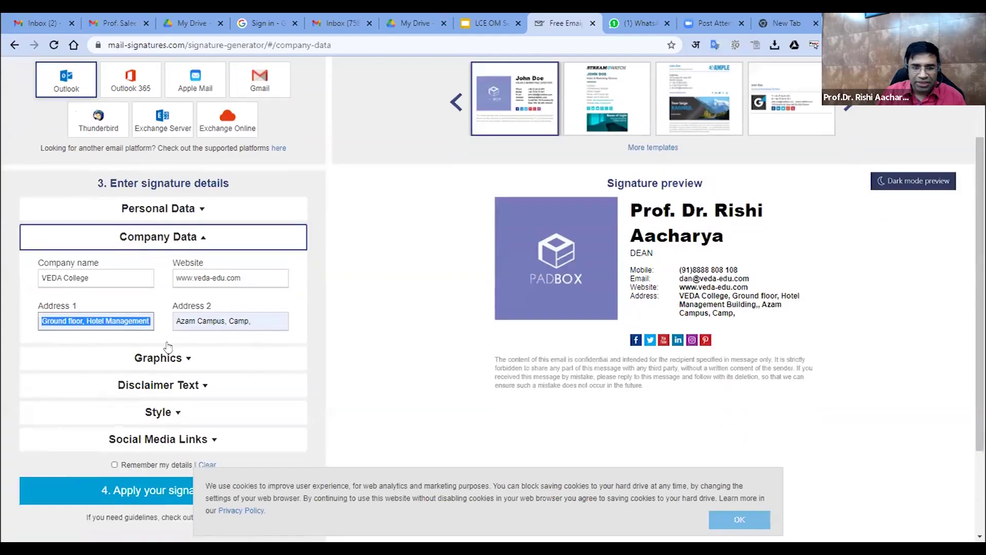
pyautogui.click(104, 357)
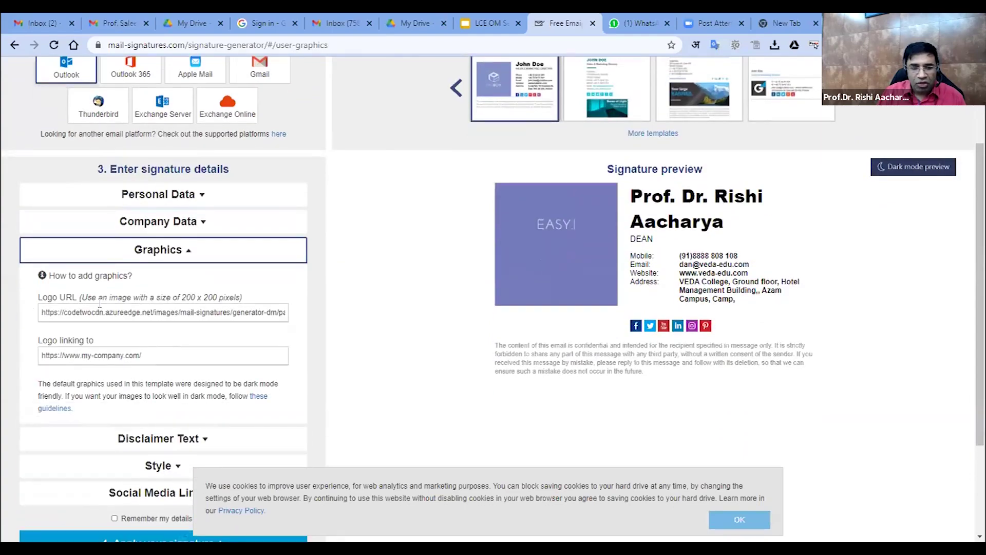
pyautogui.tripleClick(183, 304)
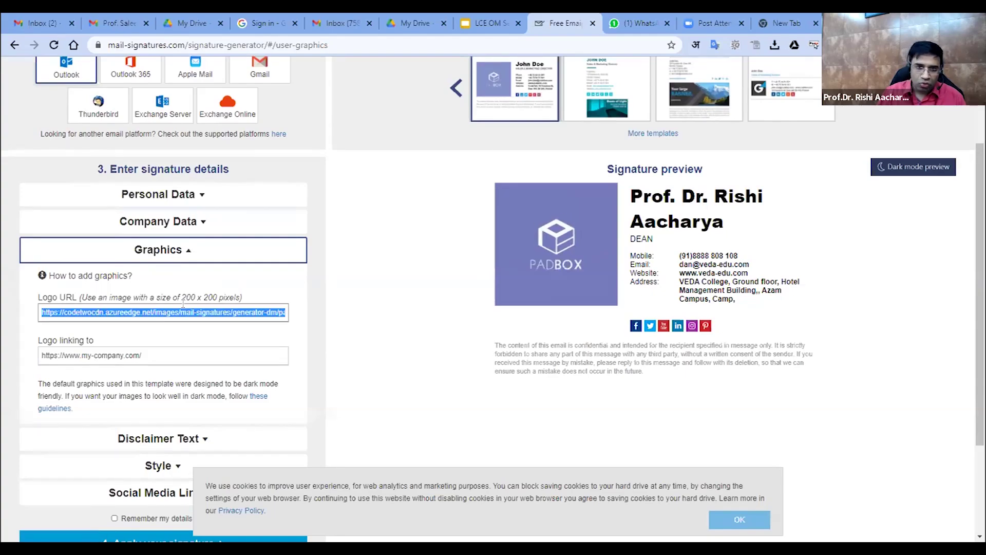
pyautogui.press('BackSpace')
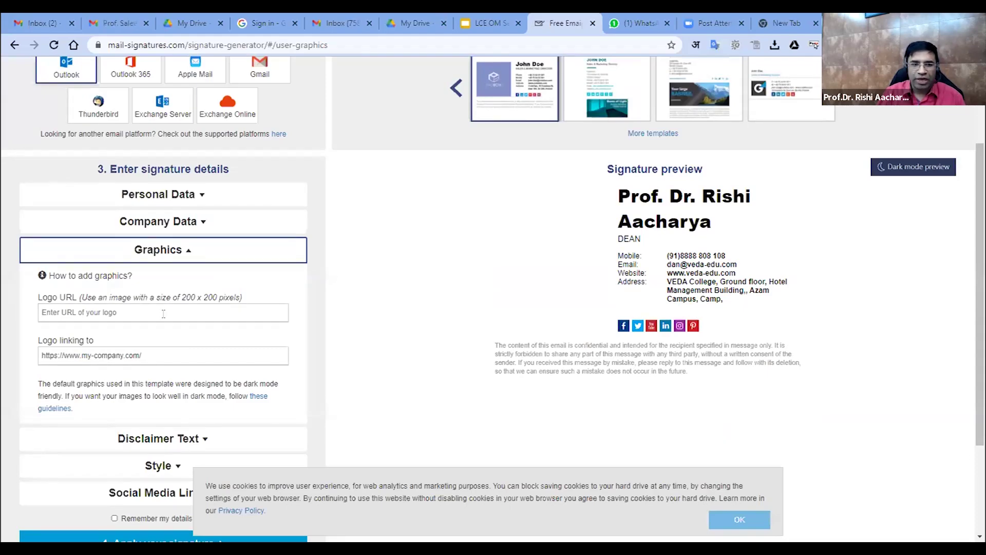
# Go to veda-edu.com in a new tab and open the 300 px full-colour VEDA logo
pyautogui.hotkey('ctrl', 't')
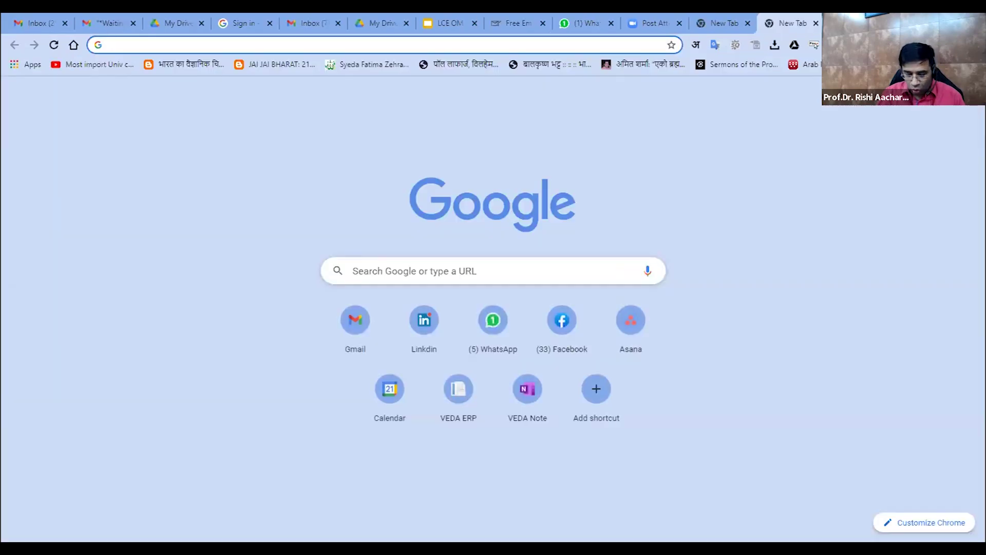
pyautogui.write('v')
pyautogui.press('Return')
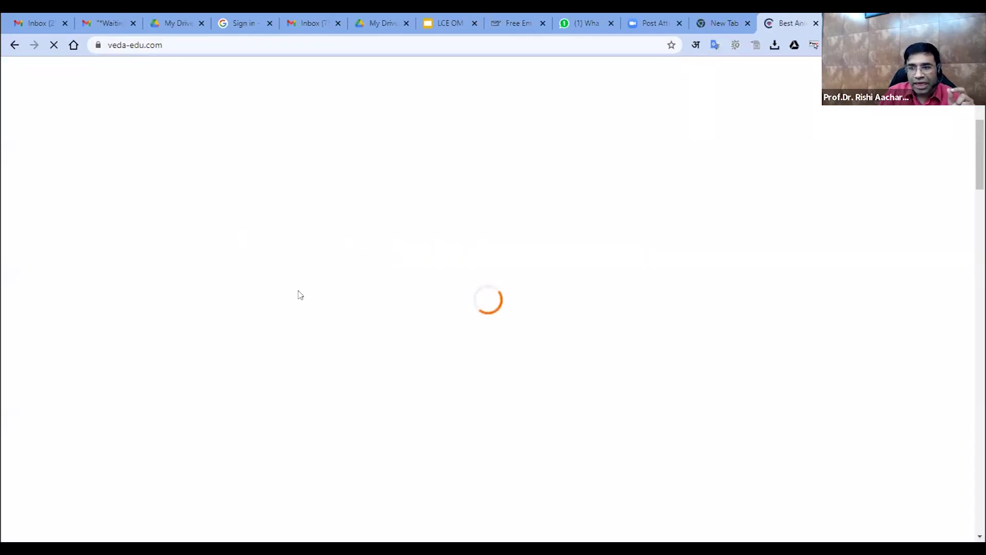
pyautogui.scroll(-15, 342, 306)
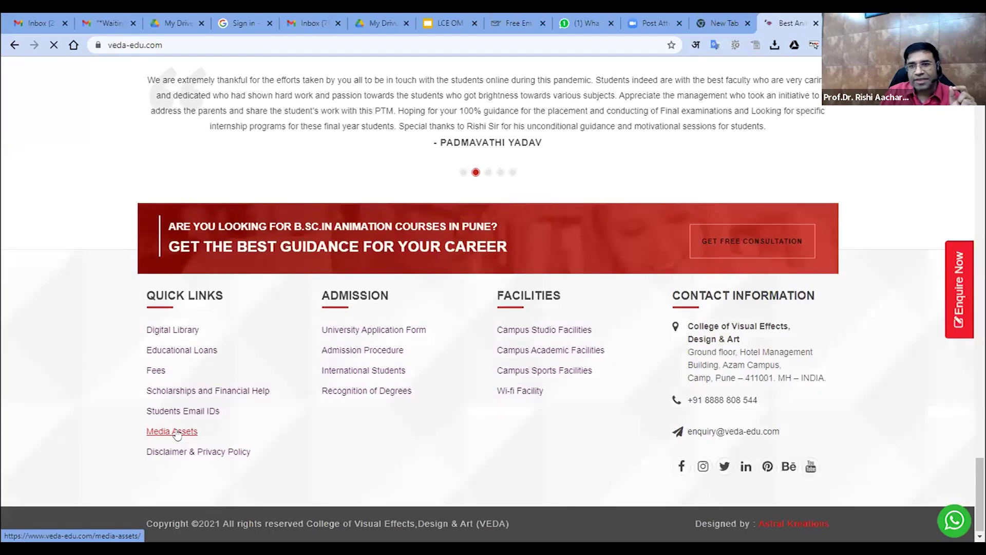
pyautogui.scroll(-6, 378, 249)
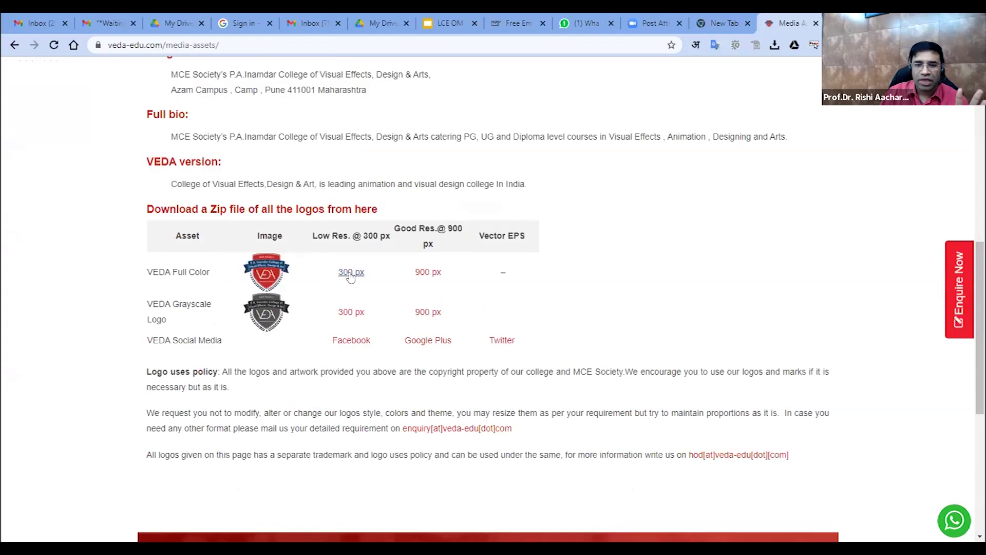
pyautogui.click(351, 272)
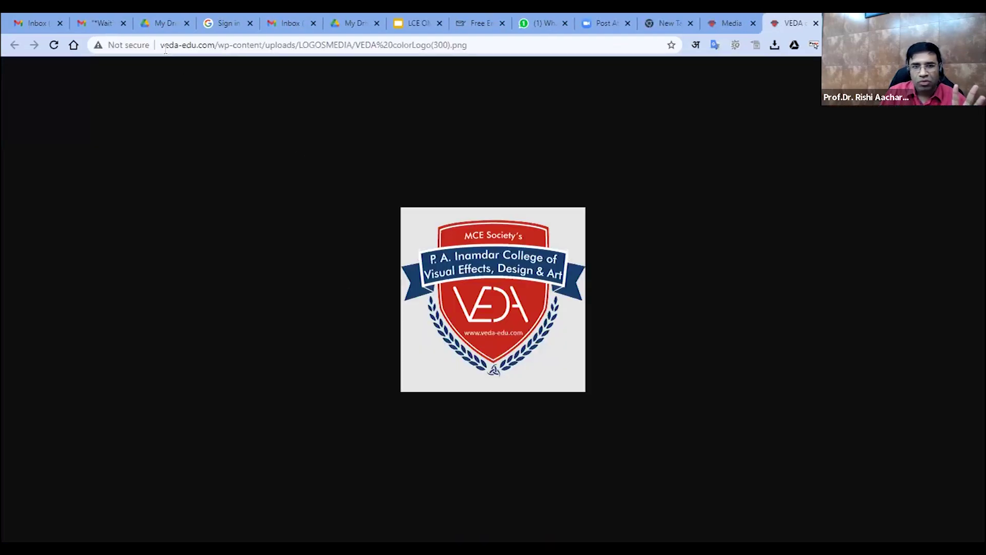
# Copy the logo image's web address and return to the signature generator
pyautogui.click(164, 49)
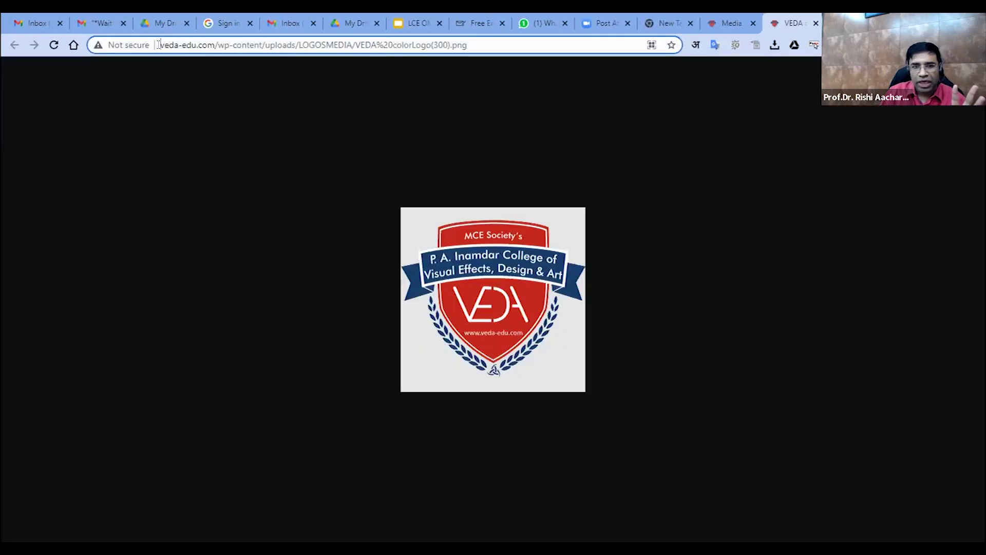
pyautogui.rightClick(186, 43)
pyautogui.click(219, 109)
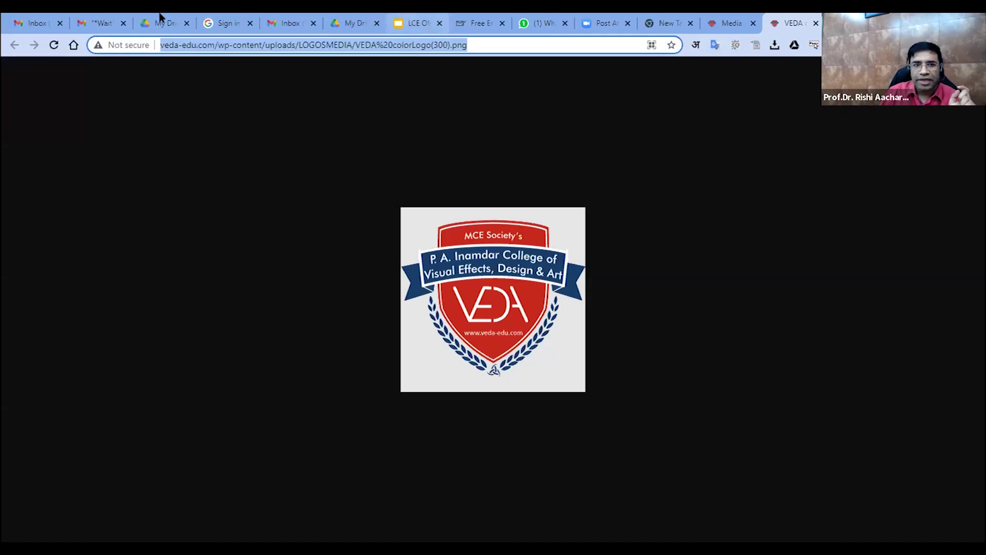
pyautogui.click(238, 17)
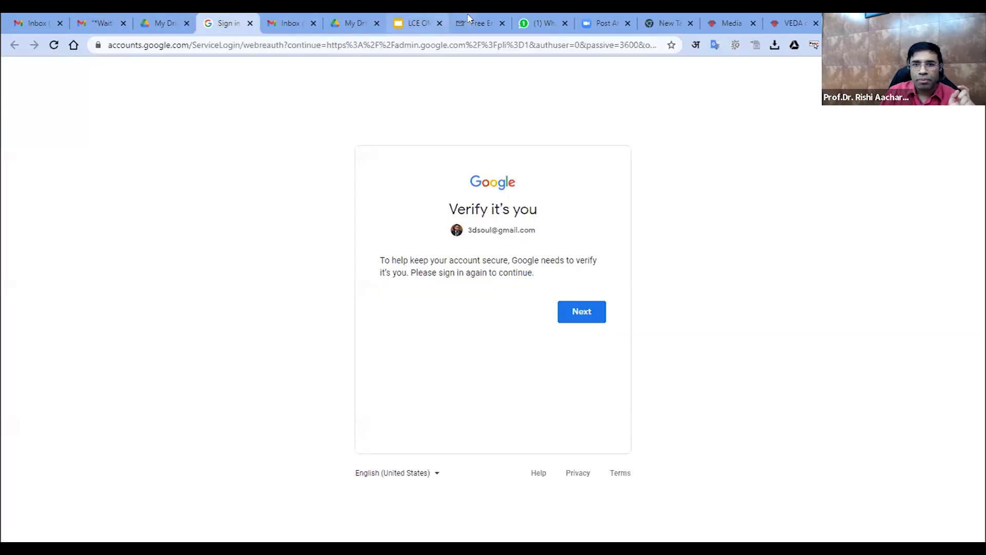
pyautogui.click(478, 23)
# Paste the VEDA logo address as Logo URL and point the logo link to veda-edu.com
pyautogui.rightClick(99, 317)
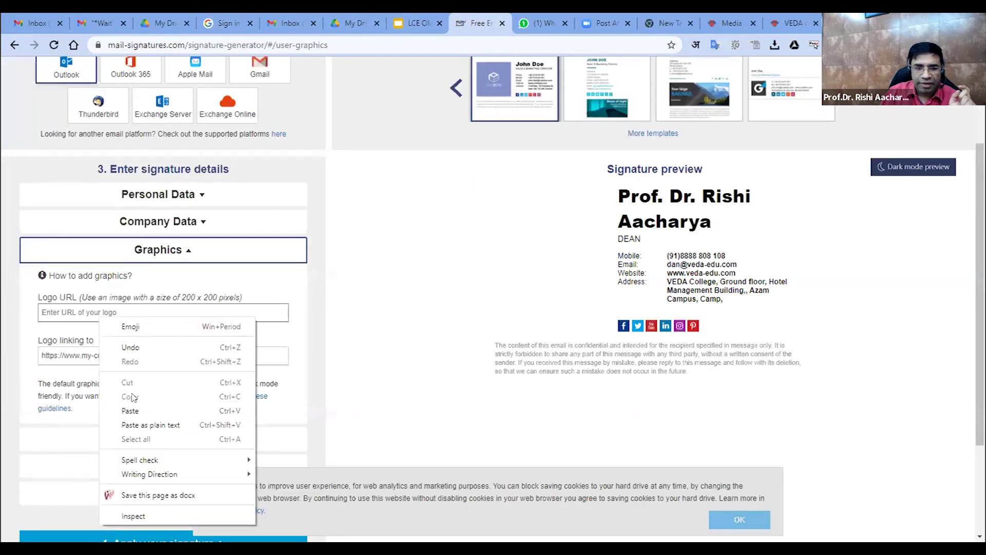
pyautogui.click(129, 411)
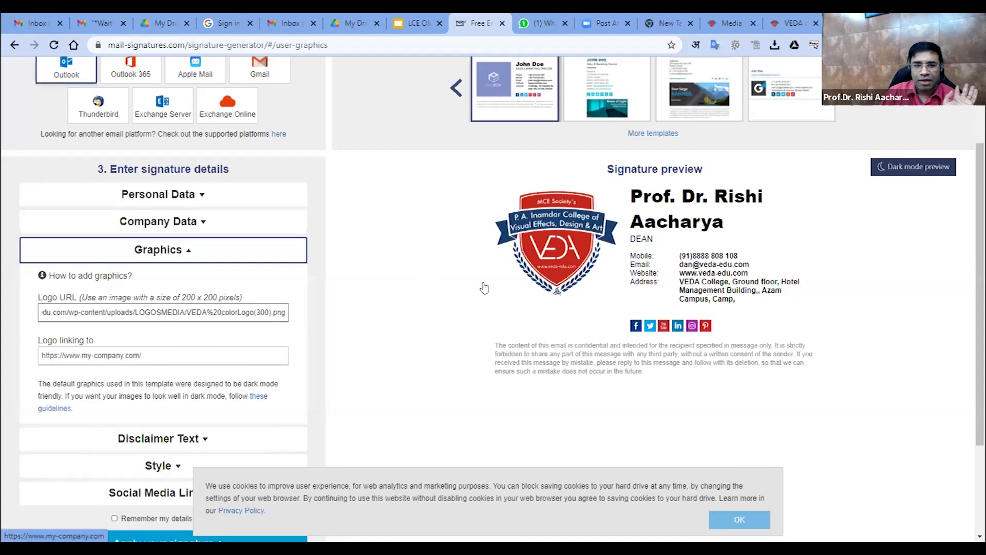
pyautogui.tripleClick(168, 355)
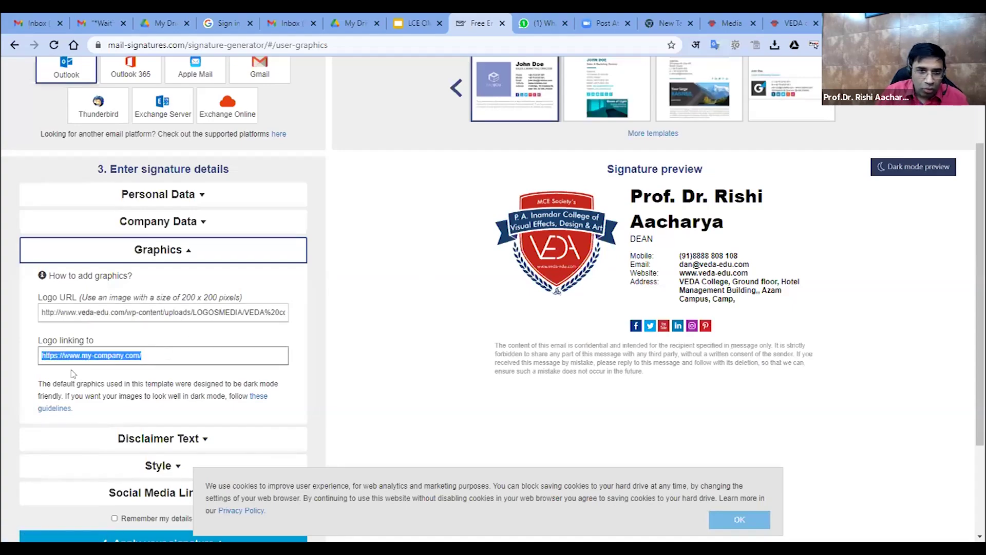
pyautogui.moveTo(79, 356); pyautogui.dragTo(173, 353)
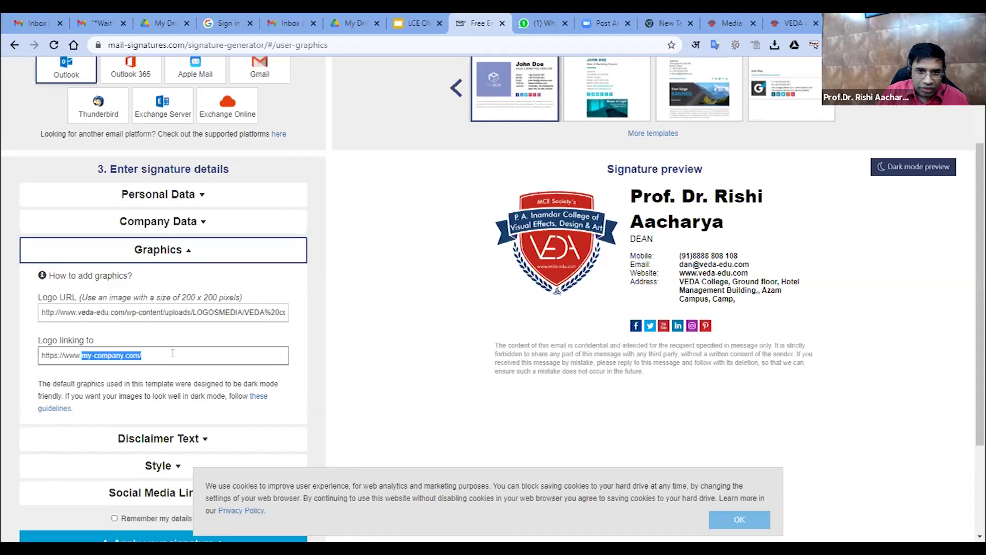
pyautogui.write('veda')
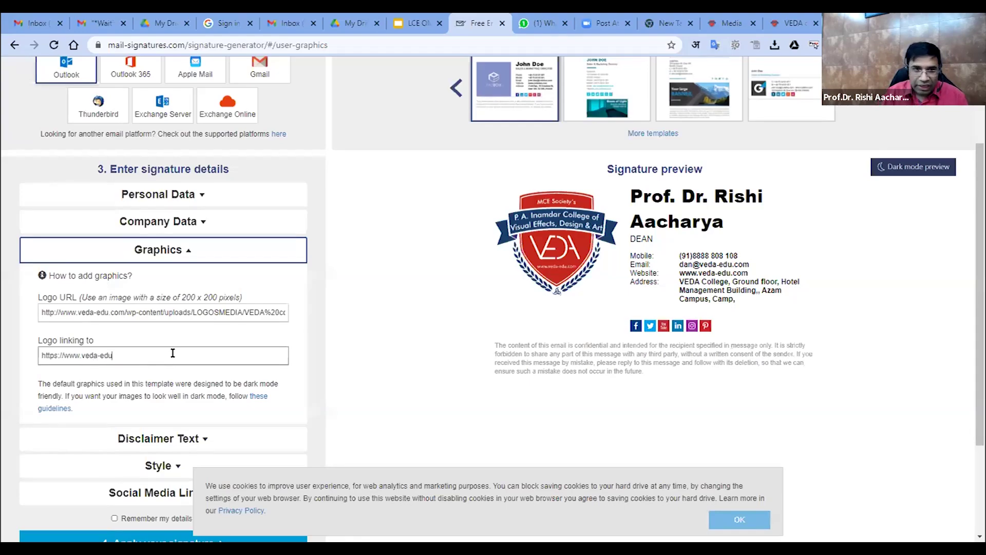
pyautogui.scroll(-2, 173, 353)
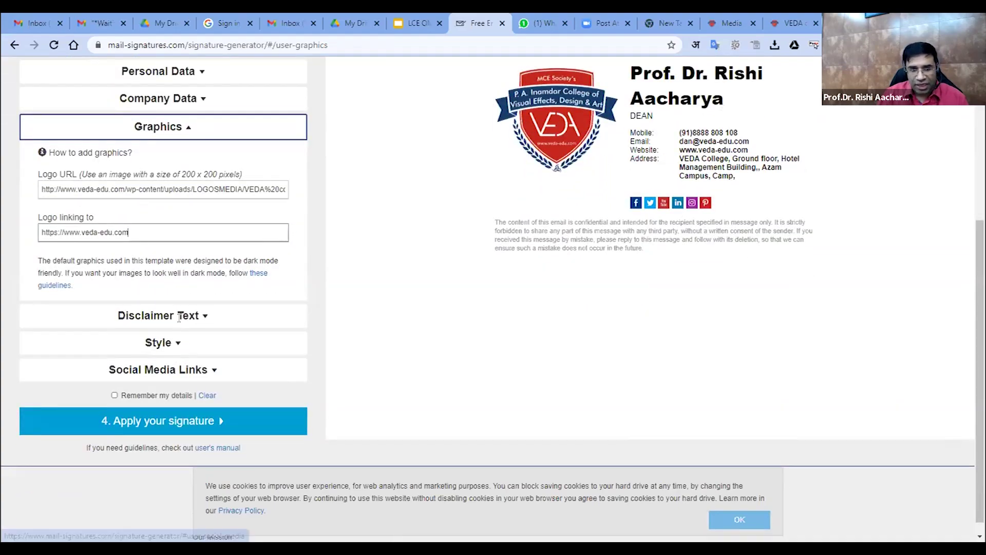
# Expand Disclaimer Text to show the default confidentiality disclaimer
pyautogui.click(159, 315)
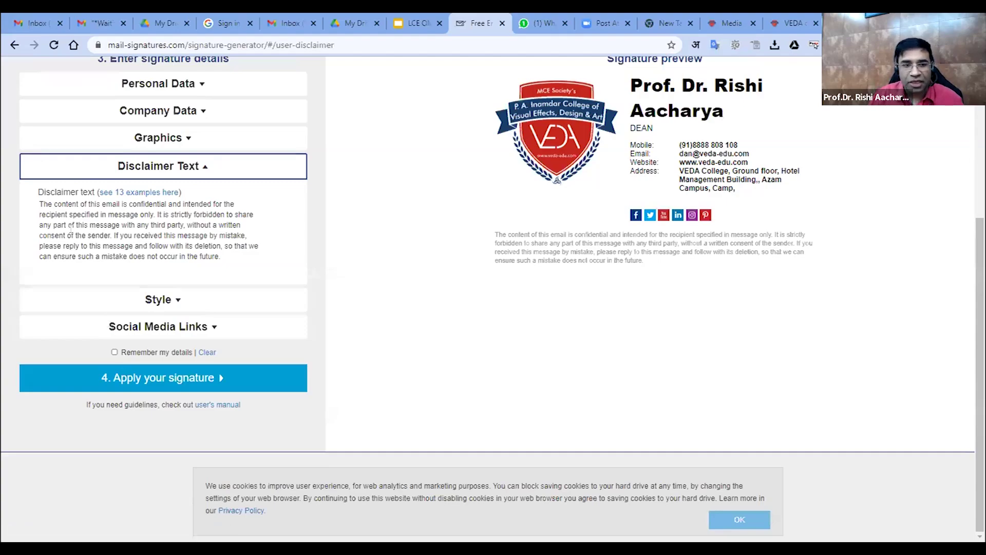
pyautogui.scroll(1, 98, 304)
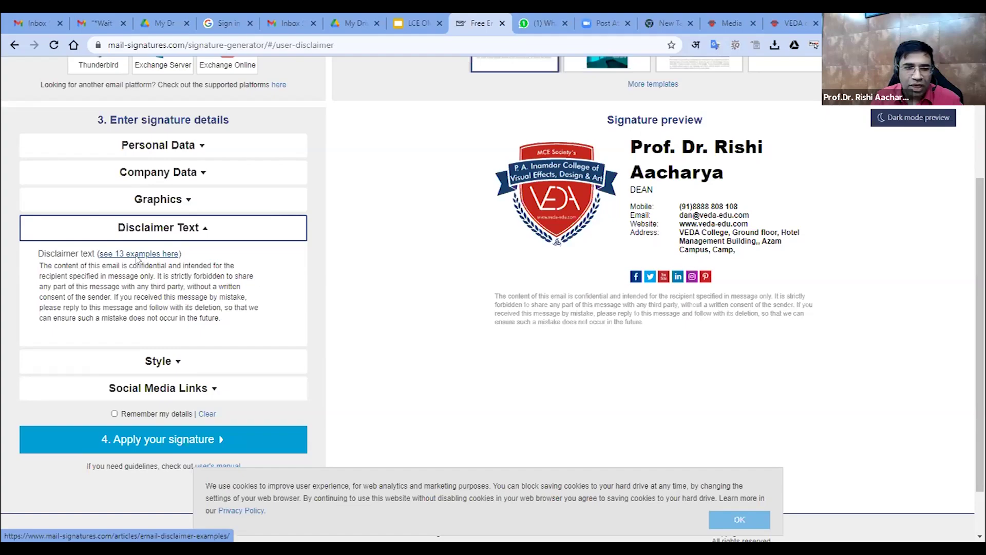
# Open the 13 disclaimer examples in a new tab, then return to the generator
pyautogui.click(138, 255)
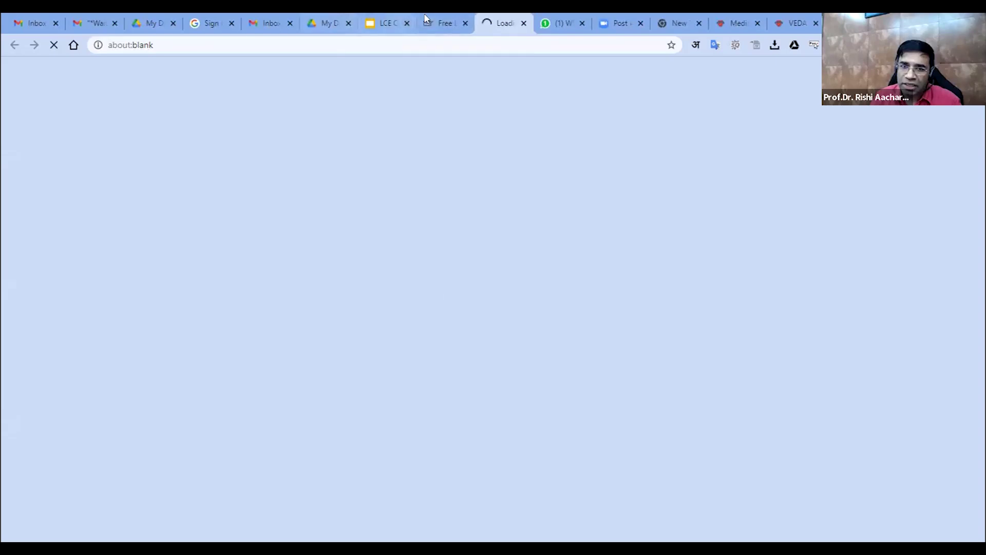
pyautogui.click(388, 23)
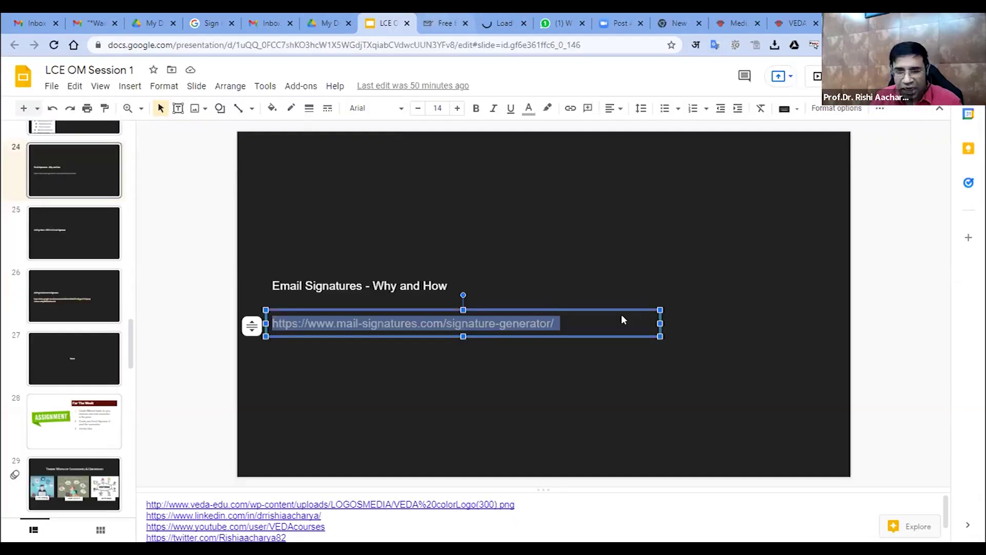
pyautogui.hotkey('ctrl', 'Tab')
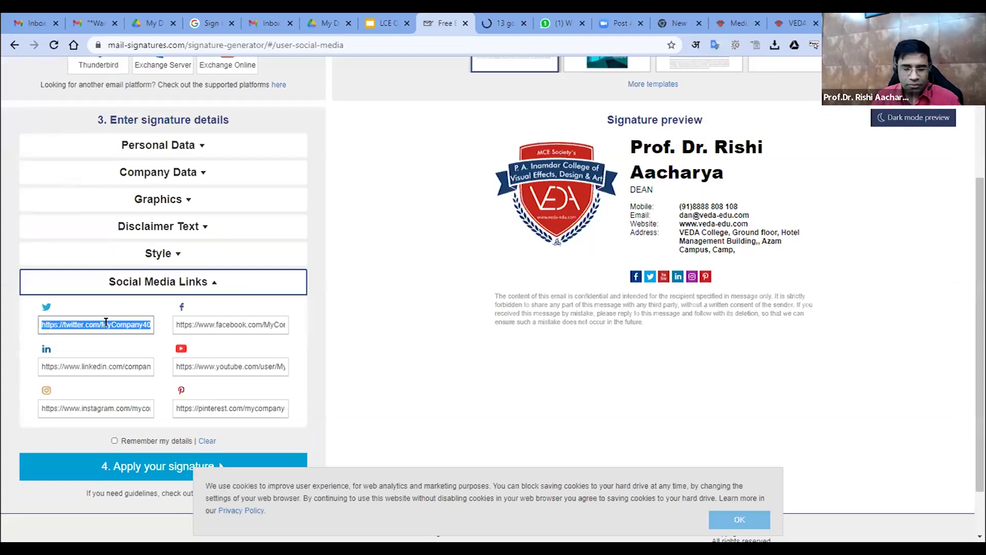
# Step through the Twitter, Facebook and LinkedIn fields in Social Media Links
pyautogui.press('Tab')
pyautogui.press('Tab')
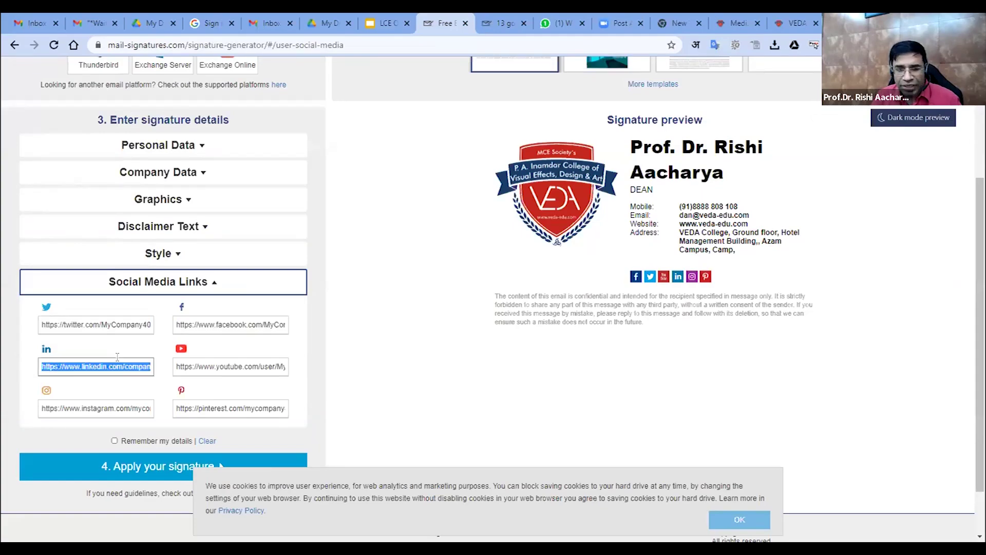
pyautogui.press('Tab')
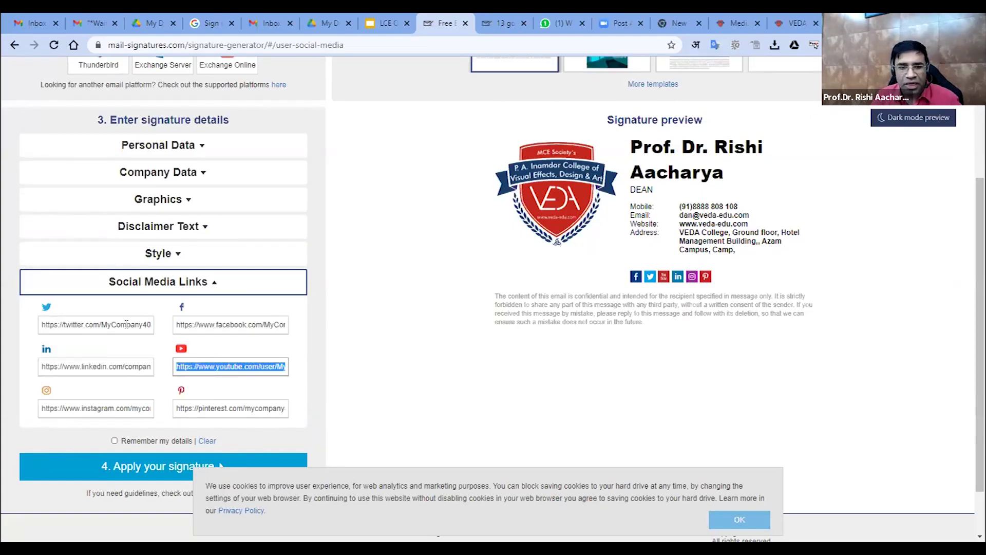
pyautogui.click(126, 323)
pyautogui.press('Tab')
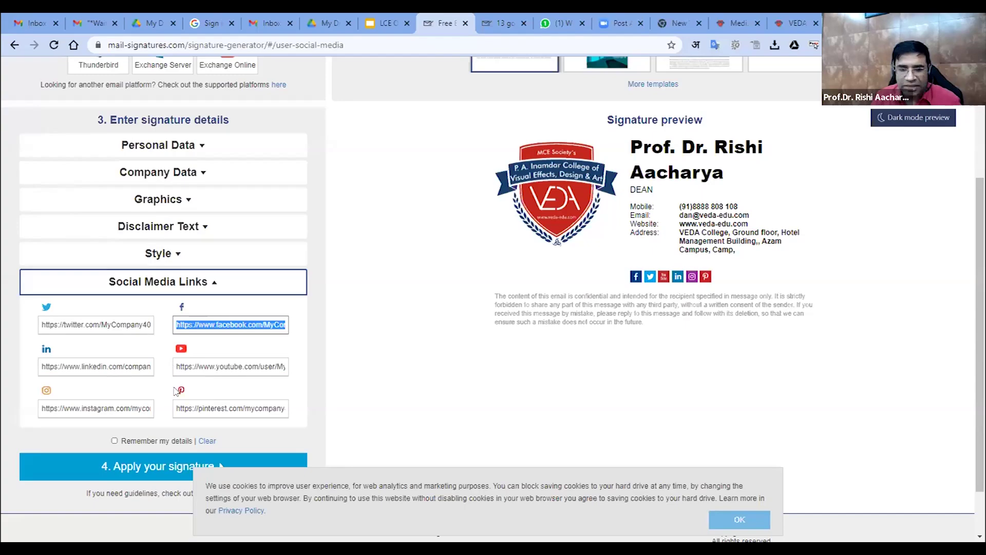
pyautogui.scroll(-1, 174, 394)
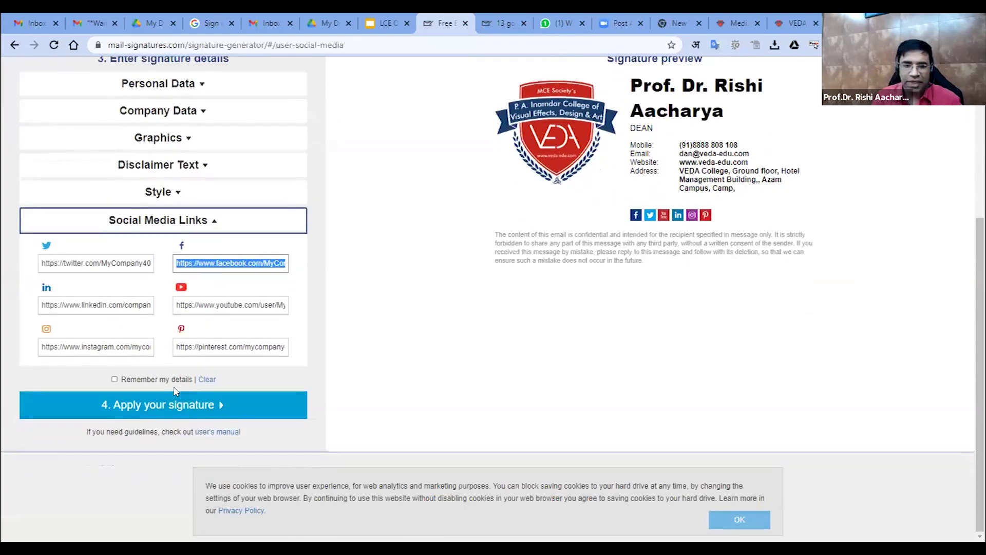
# Choose '4. Apply your signature', copy the generated signature, and switch to the Gmail Inbox tab
pyautogui.click(159, 414)
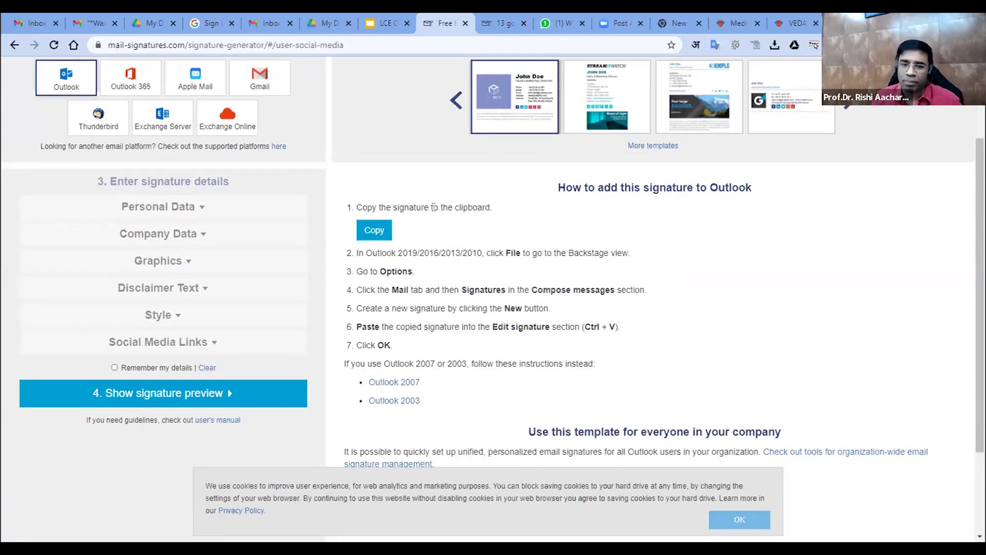
pyautogui.moveTo(355, 207); pyautogui.dragTo(447, 220)
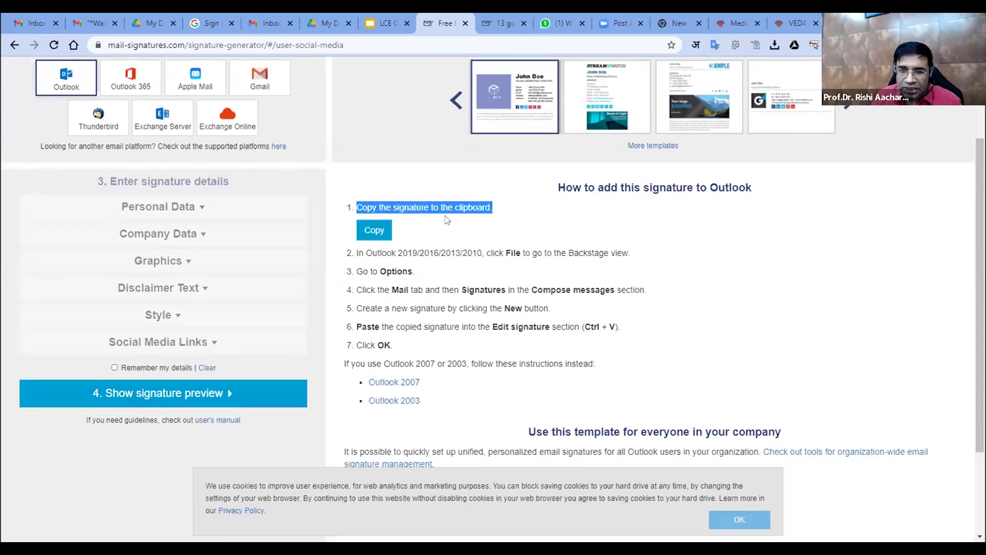
pyautogui.click(375, 234)
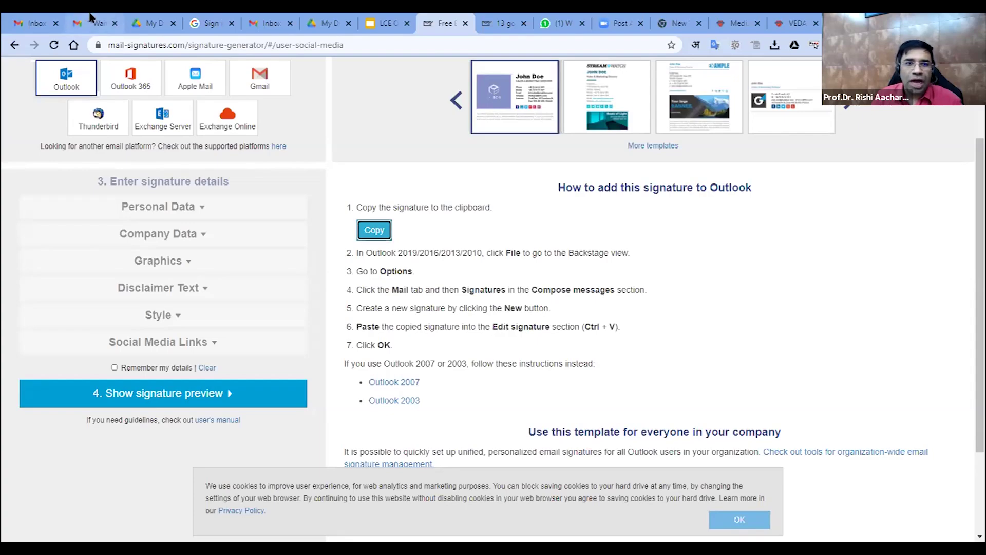
pyautogui.click(105, 23)
pyautogui.click(33, 23)
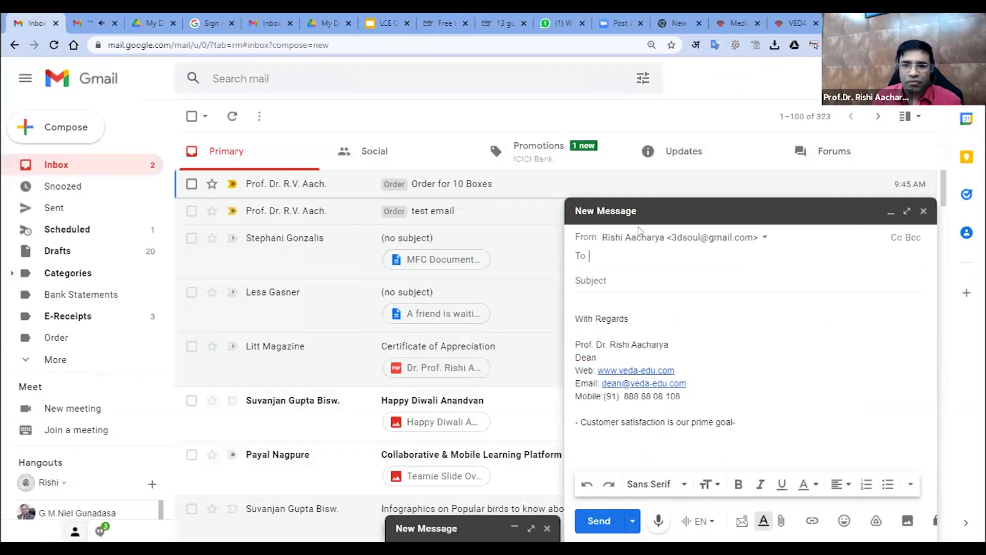
# Close the new message draft and open Gmail's full settings
pyautogui.click(901, 79)
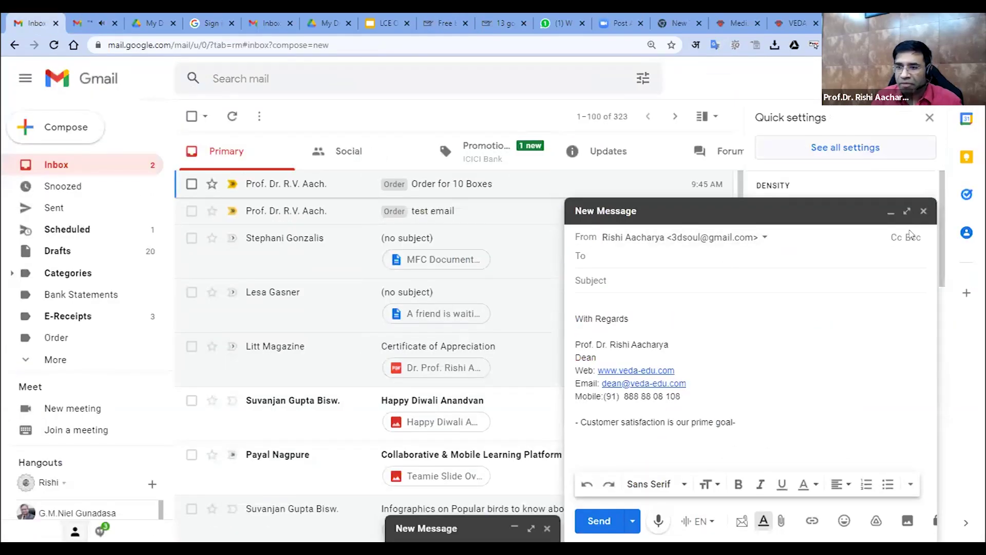
pyautogui.click(923, 212)
pyautogui.click(872, 153)
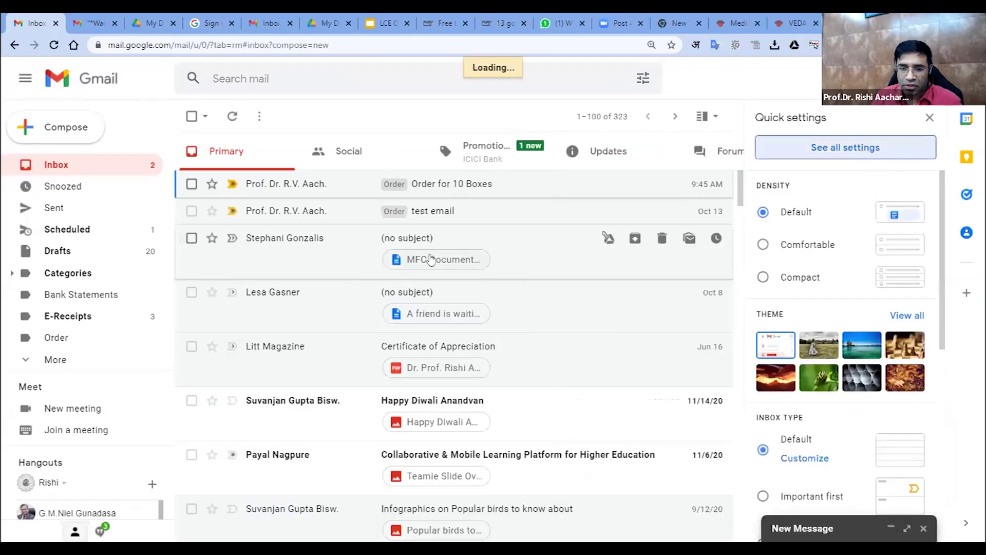
pyautogui.scroll(-6, 455, 377)
pyautogui.scroll(-20, 456, 376)
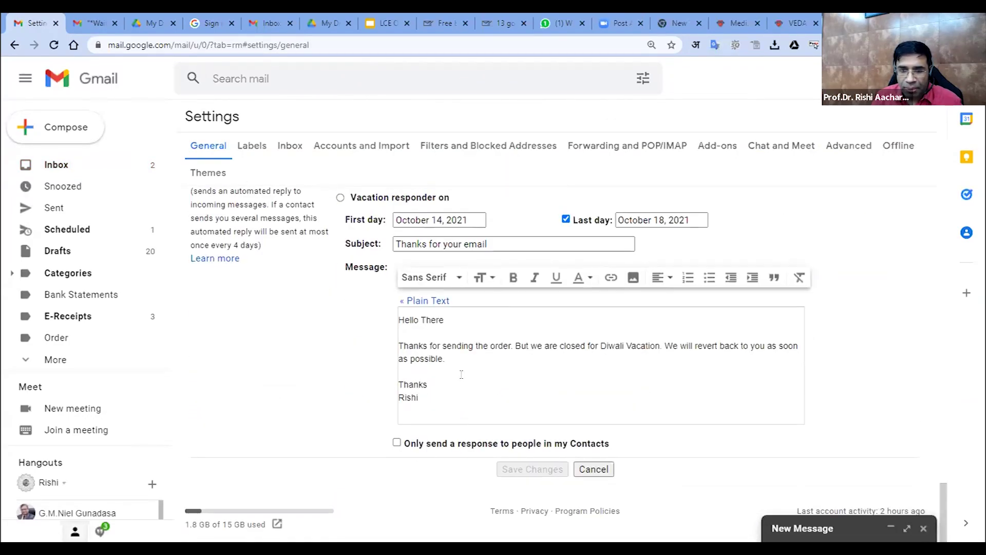
pyautogui.scroll(8, 456, 389)
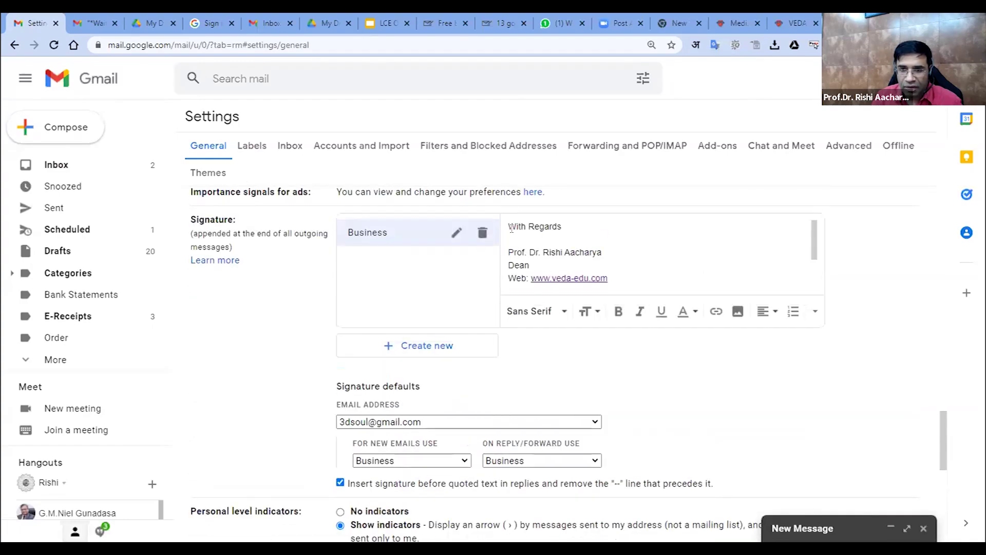
# Replace the old Business signature text with the pasted VEDA signature
pyautogui.moveTo(508, 228)
pyautogui.mouseDown()
pyautogui.moveTo(639, 267)
pyautogui.moveTo(692, 299)
pyautogui.moveTo(705, 294)
pyautogui.mouseUp()
pyautogui.press('BackSpace')
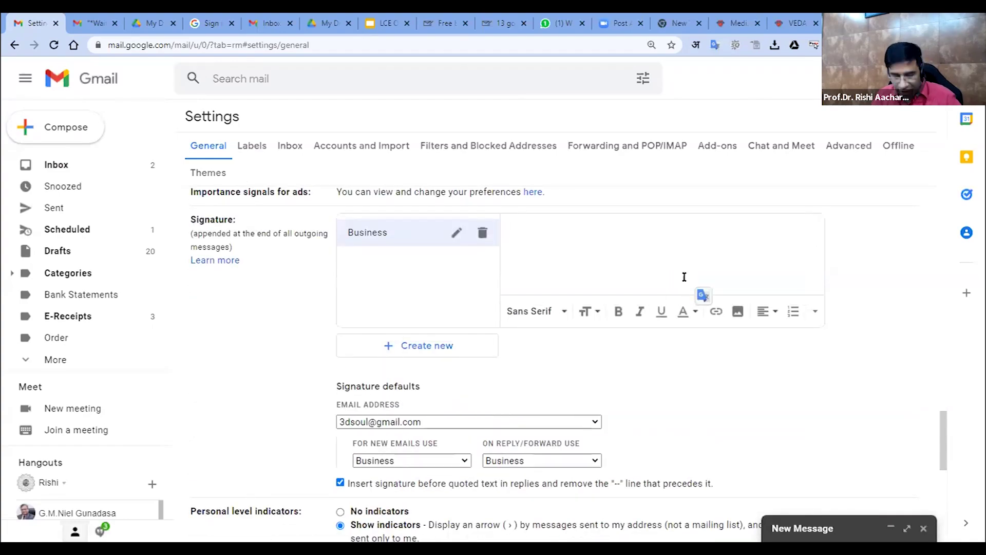
pyautogui.hotkey('ctrl', 'v')
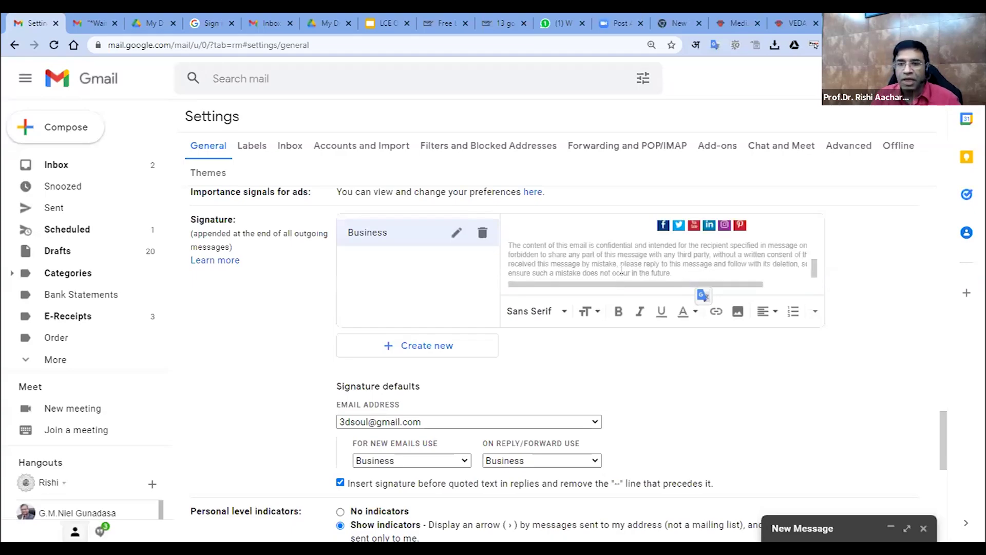
pyautogui.scroll(5, 621, 269)
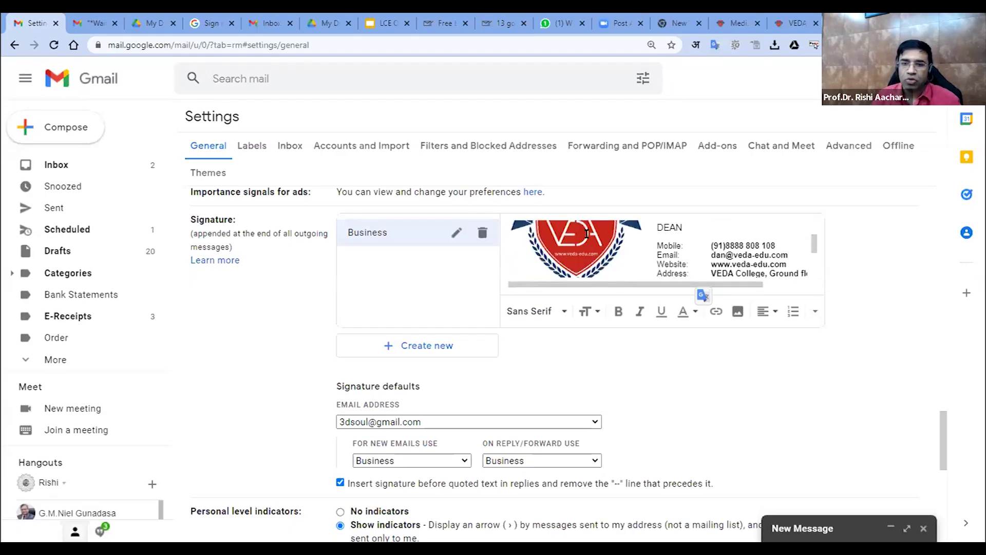
# Try small then normal text size for the signature name, and save the changes
pyautogui.moveTo(658, 235)
pyautogui.mouseDown()
pyautogui.moveTo(738, 274)
pyautogui.moveTo(745, 291)
pyautogui.moveTo(755, 221)
pyautogui.moveTo(760, 267)
pyautogui.mouseUp()
pyautogui.click(598, 311)
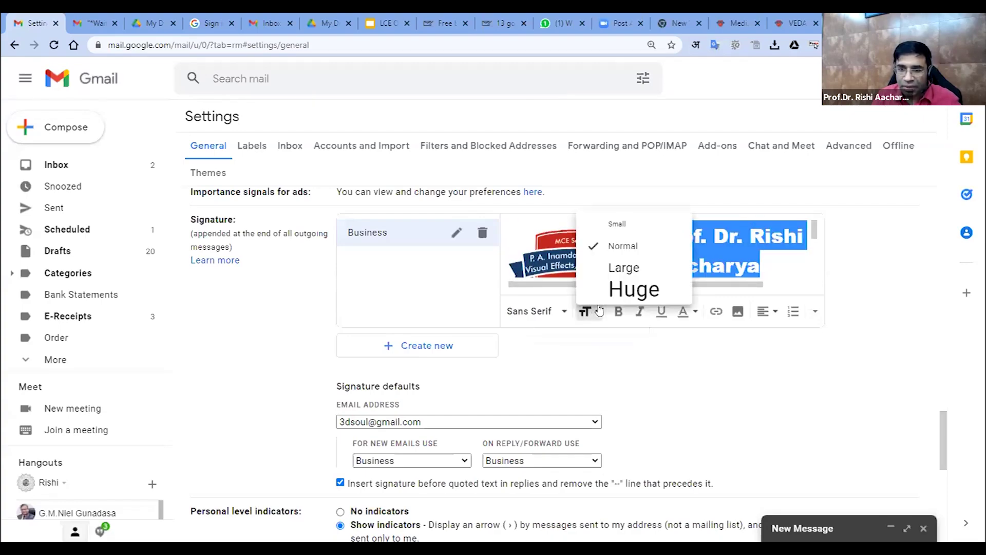
pyautogui.click(612, 225)
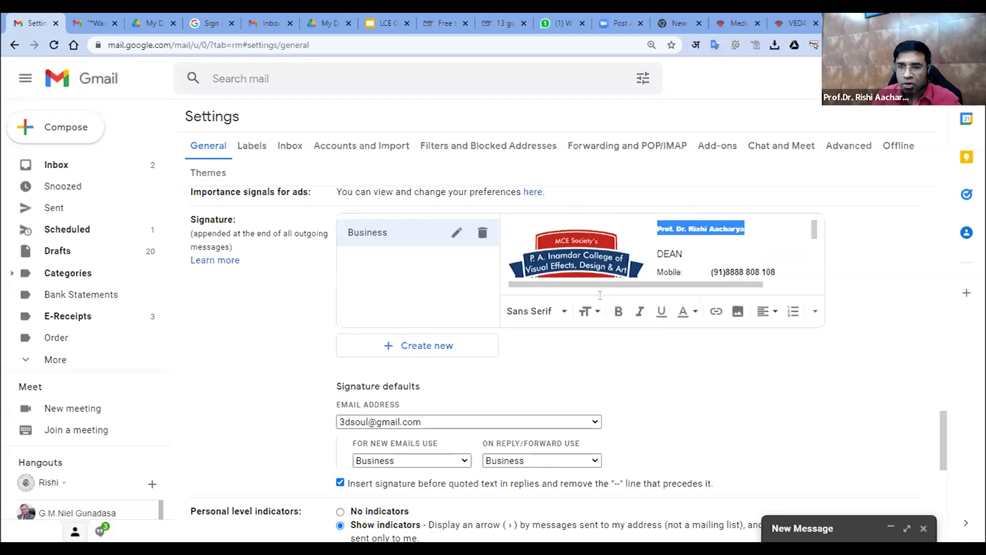
pyautogui.click(589, 311)
pyautogui.click(625, 244)
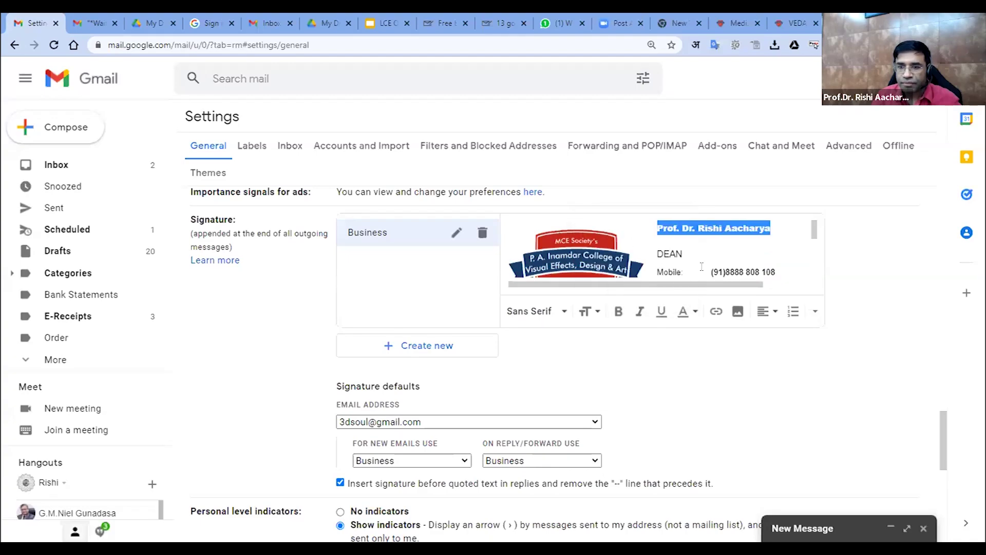
pyautogui.click(703, 348)
pyautogui.scroll(-5, 705, 393)
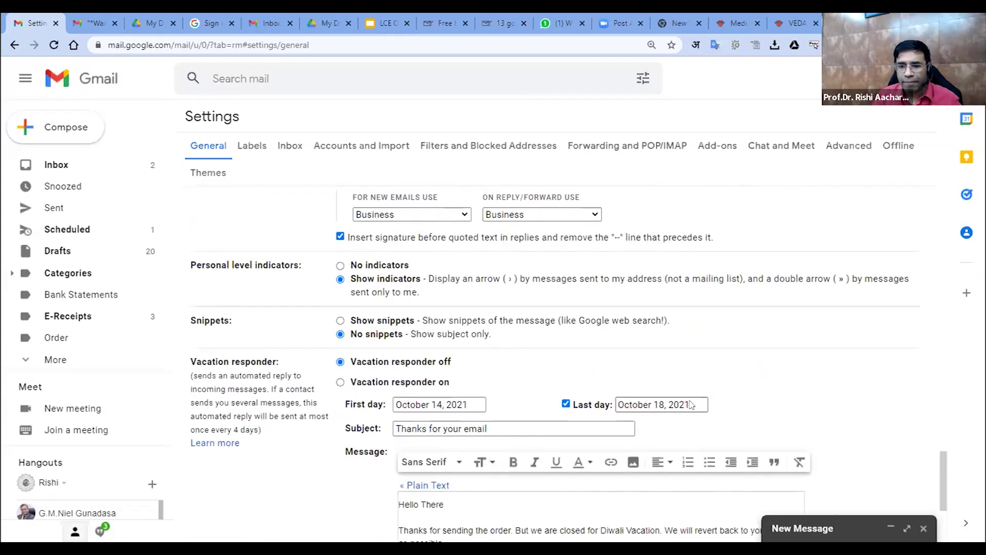
pyautogui.scroll(-3, 691, 405)
pyautogui.click(553, 472)
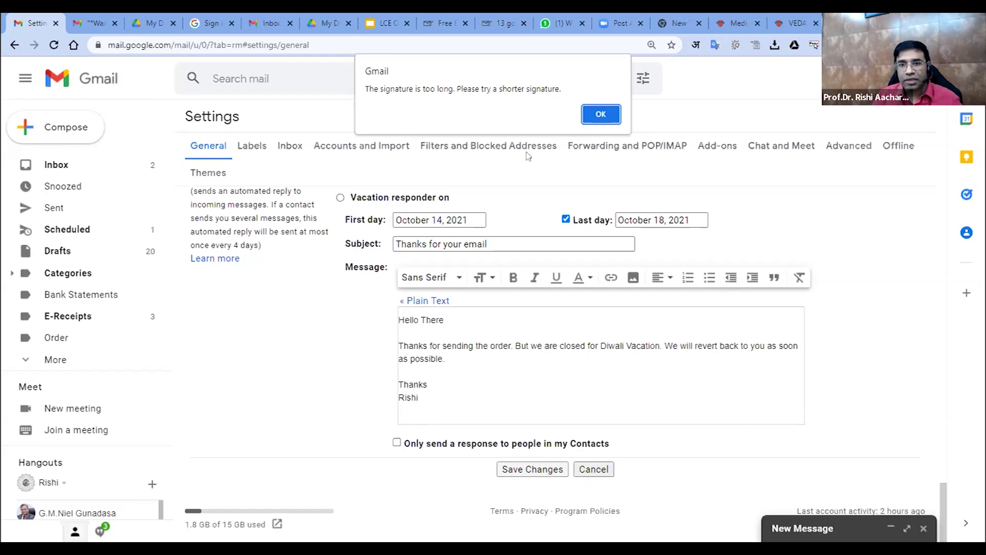
# Dismiss the signature-too-long alert and delete the confidentiality disclaimer paragraph from the Business signature
pyautogui.click(593, 122)
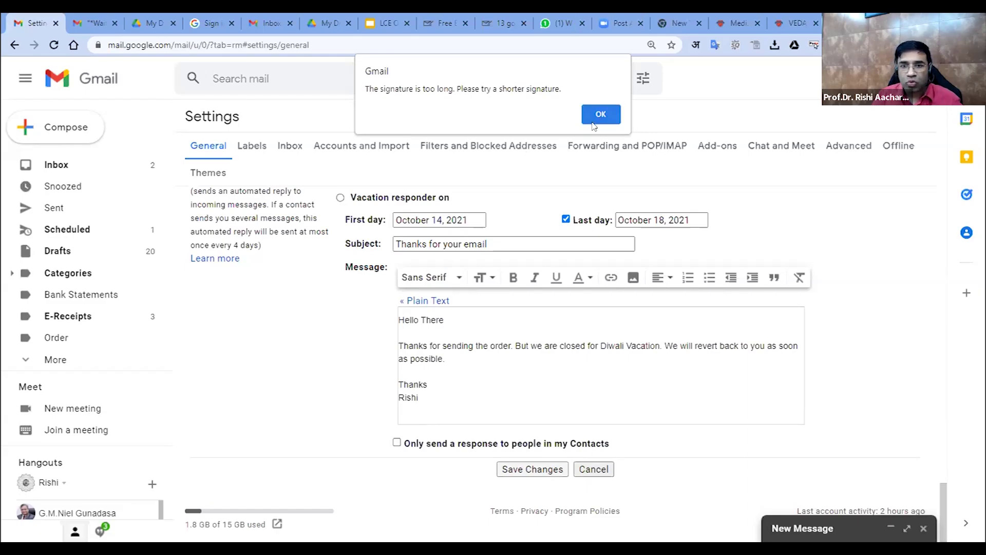
pyautogui.scroll(8, 660, 283)
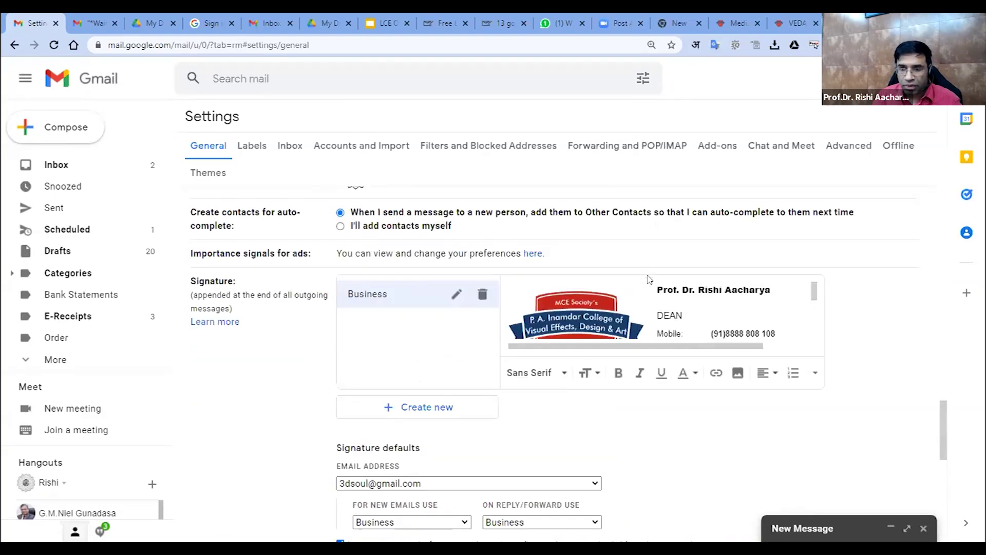
pyautogui.scroll(-5, 678, 198)
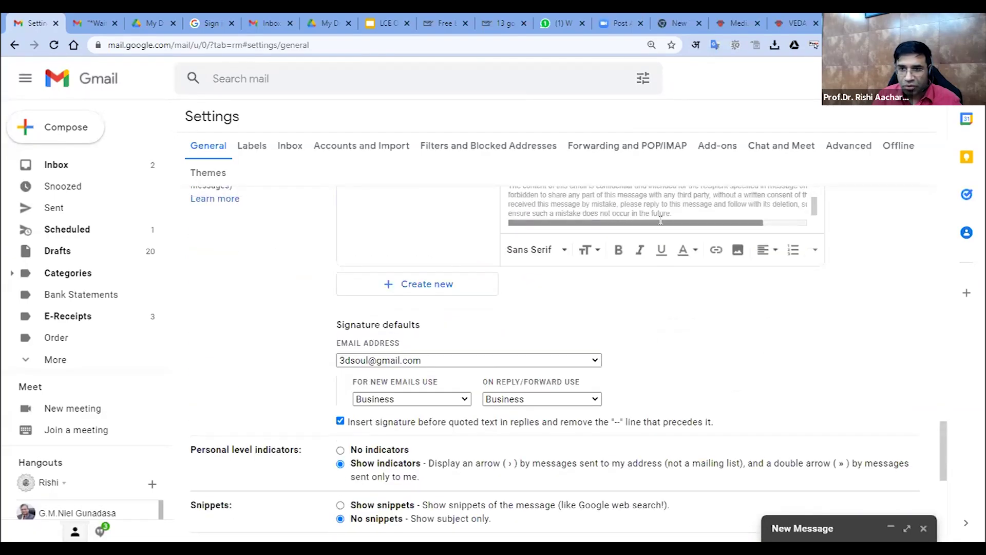
pyautogui.moveTo(673, 212); pyautogui.dragTo(519, 187)
pyautogui.scroll(-2, 560, 380)
pyautogui.scroll(-3, 567, 359)
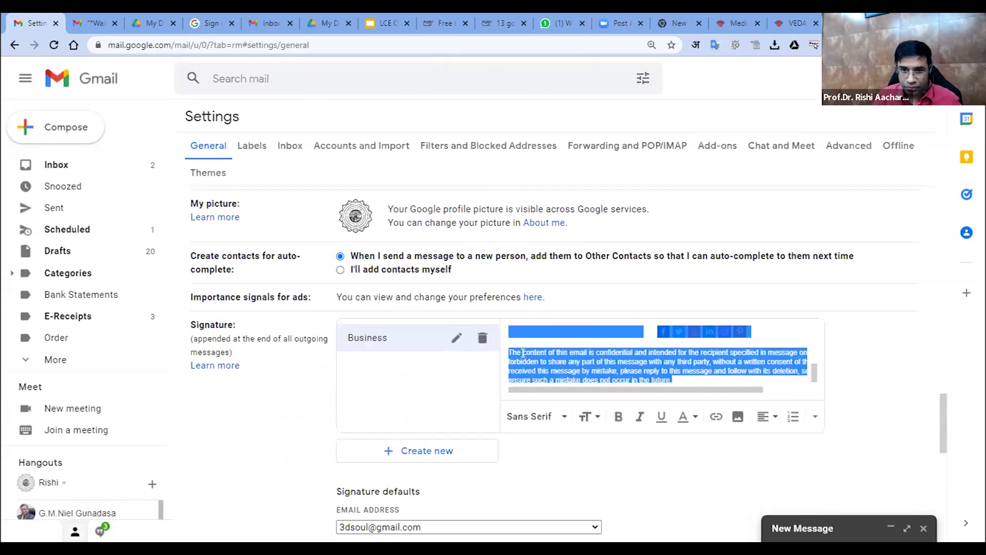
pyautogui.moveTo(524, 353); pyautogui.dragTo(524, 353)
pyautogui.press('BackSpace')
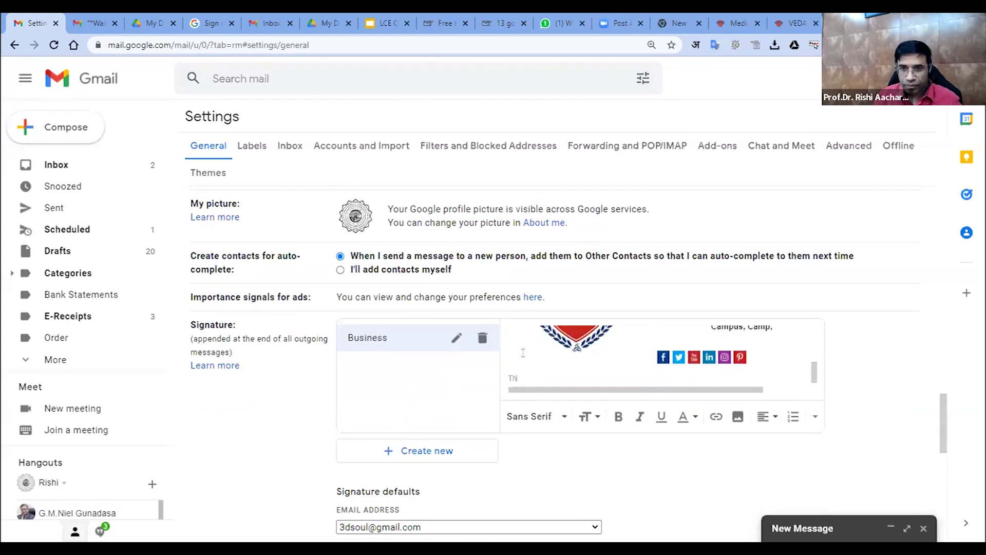
# Save the shortened Business signature settings
pyautogui.hscroll(2, 523, 353)
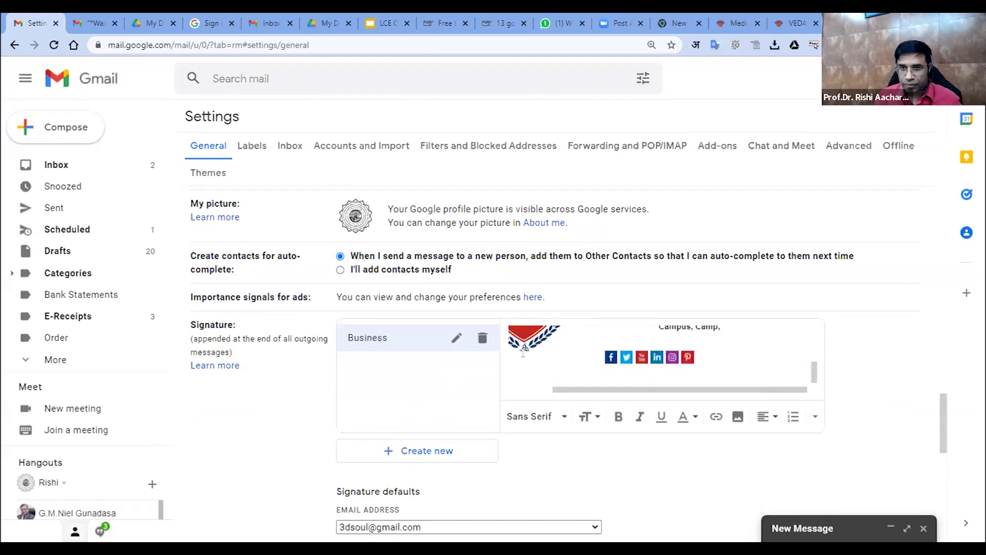
pyautogui.scroll(-10, 523, 353)
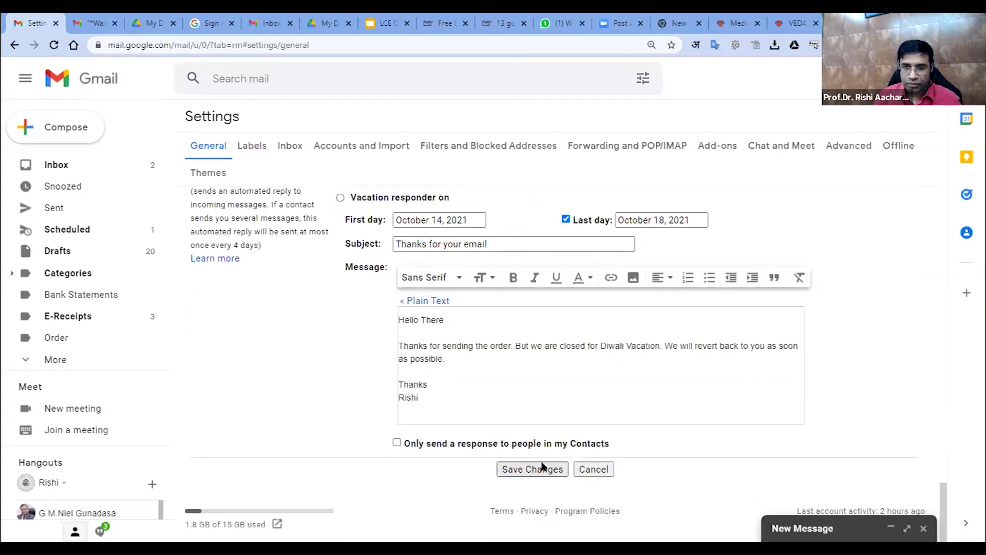
pyautogui.click(543, 469)
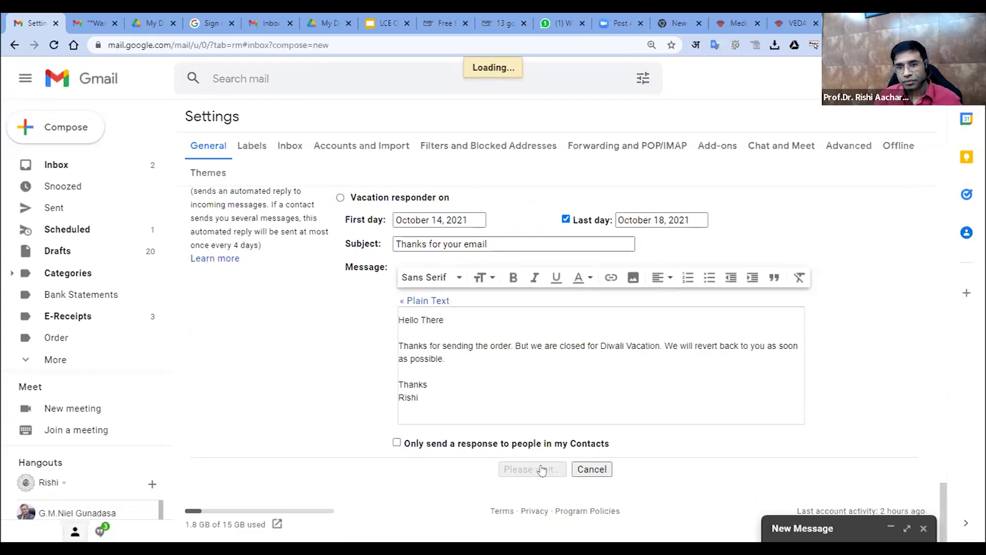
# Check the signature in two new messages, close them, and return to the mail-signatures.com tab
pyautogui.click(31, 127)
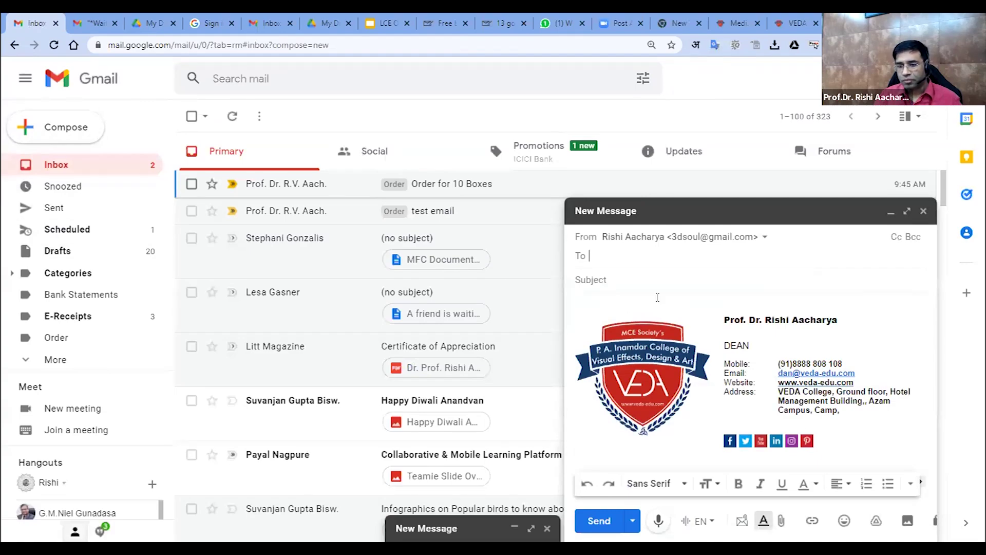
pyautogui.click(89, 128)
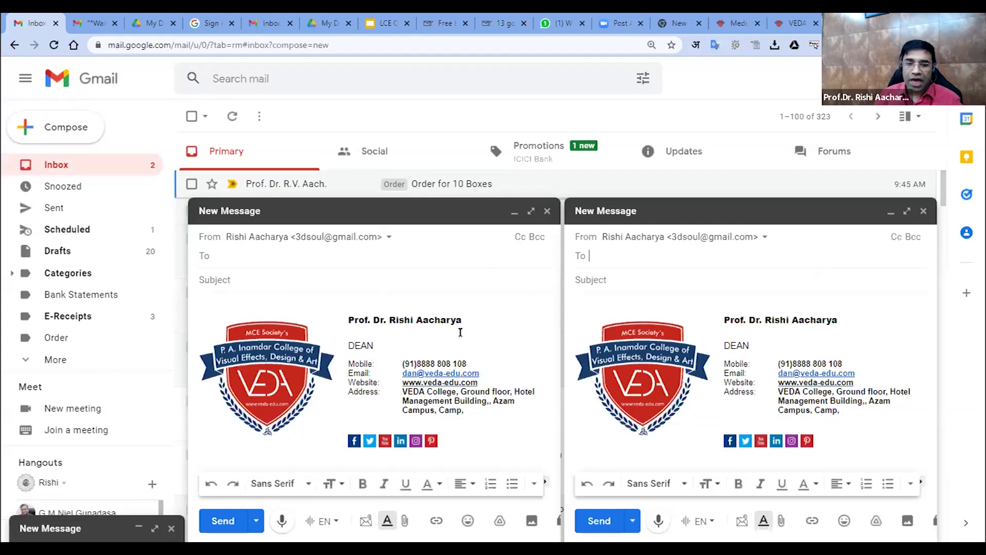
pyautogui.click(539, 211)
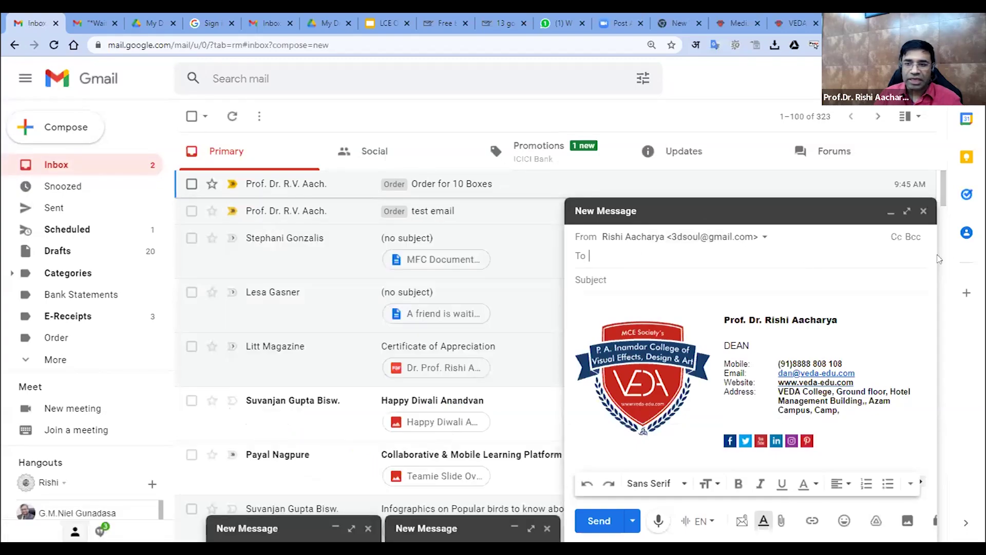
pyautogui.click(924, 213)
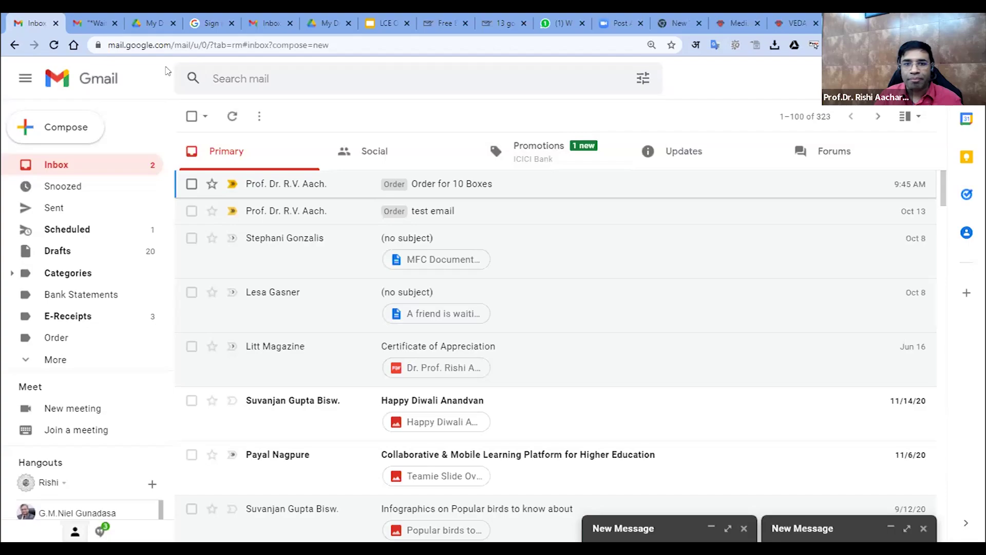
pyautogui.click(440, 20)
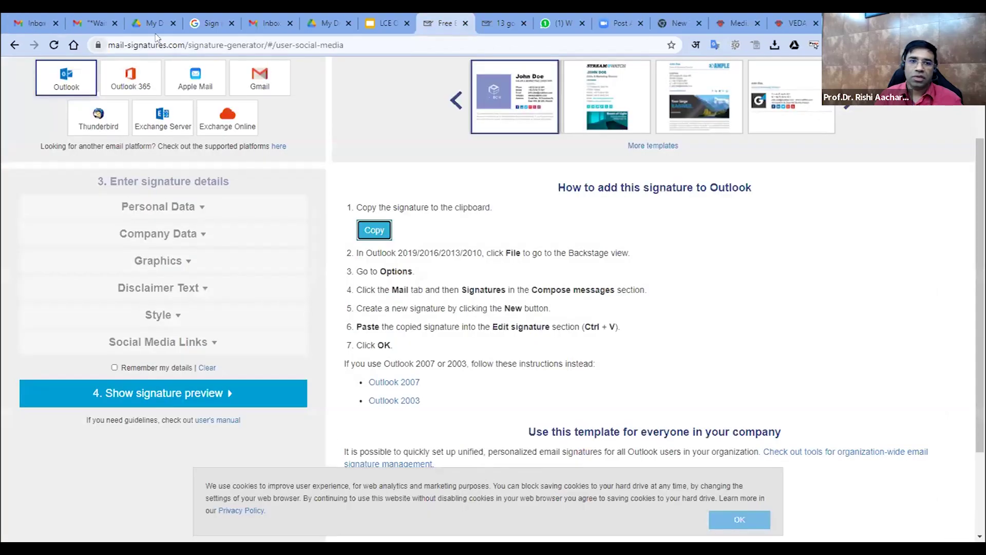
# Preview the StreamWatch, third and compact logo templates, then select the first pad-box template
pyautogui.scroll(3, 353, 233)
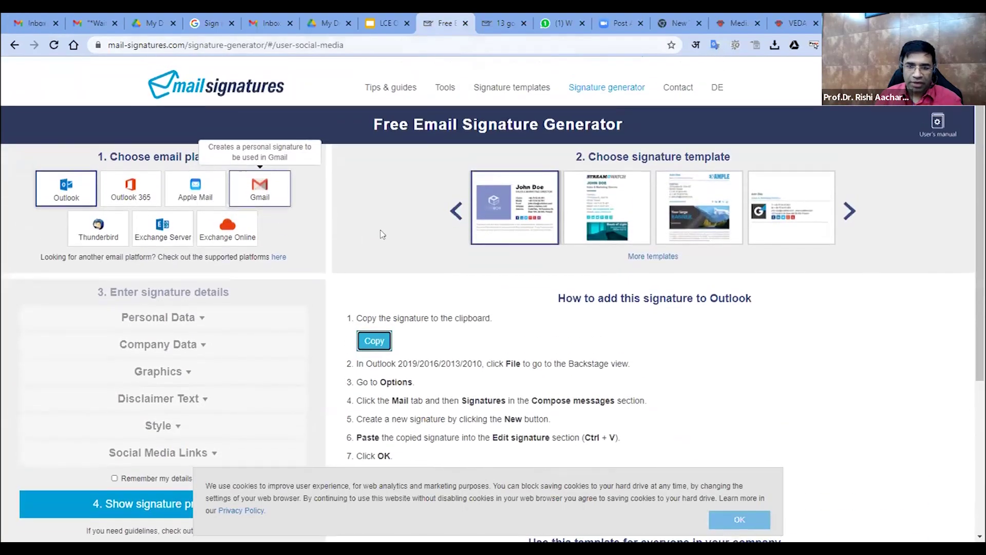
pyautogui.click(660, 206)
pyautogui.click(739, 221)
pyautogui.click(791, 229)
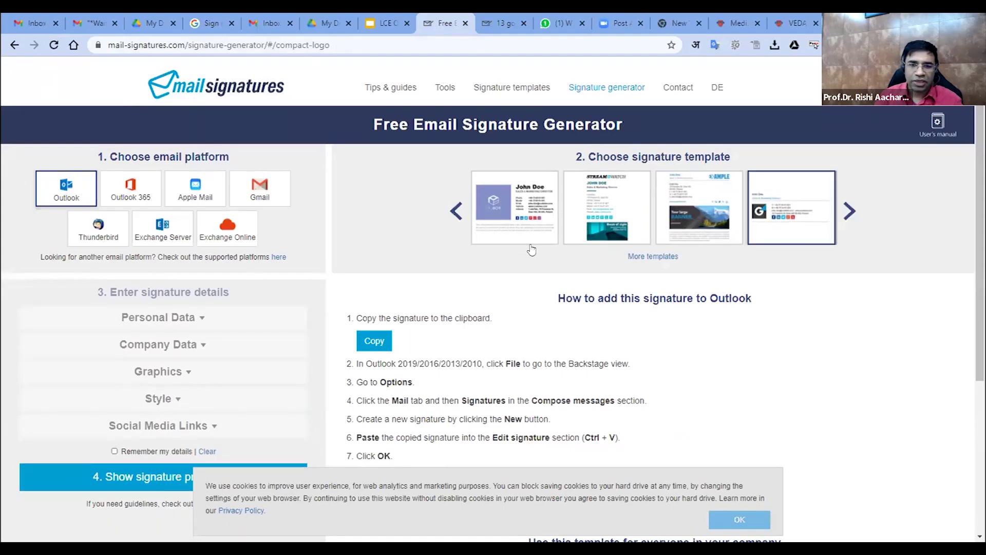
pyautogui.click(499, 203)
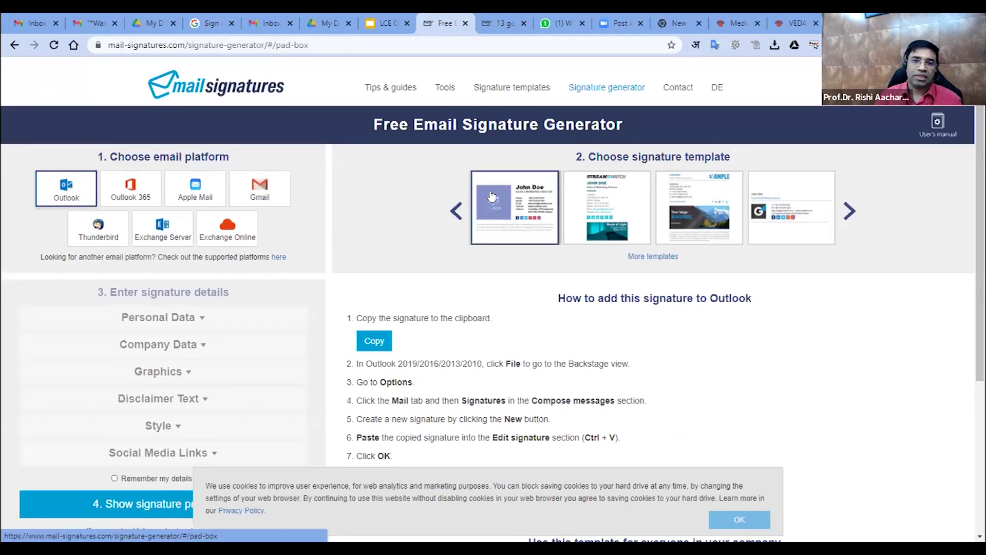
# In the LCE OM Session 1 presentation, go to the Break slide (27)
pyautogui.click(375, 20)
pyautogui.scroll(-1, 113, 327)
pyautogui.click(95, 349)
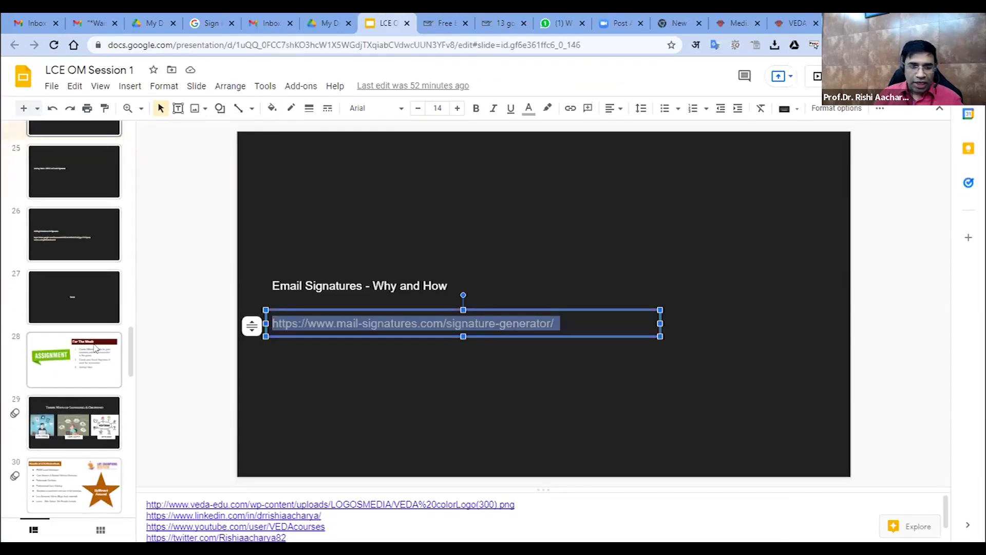
pyautogui.click(87, 276)
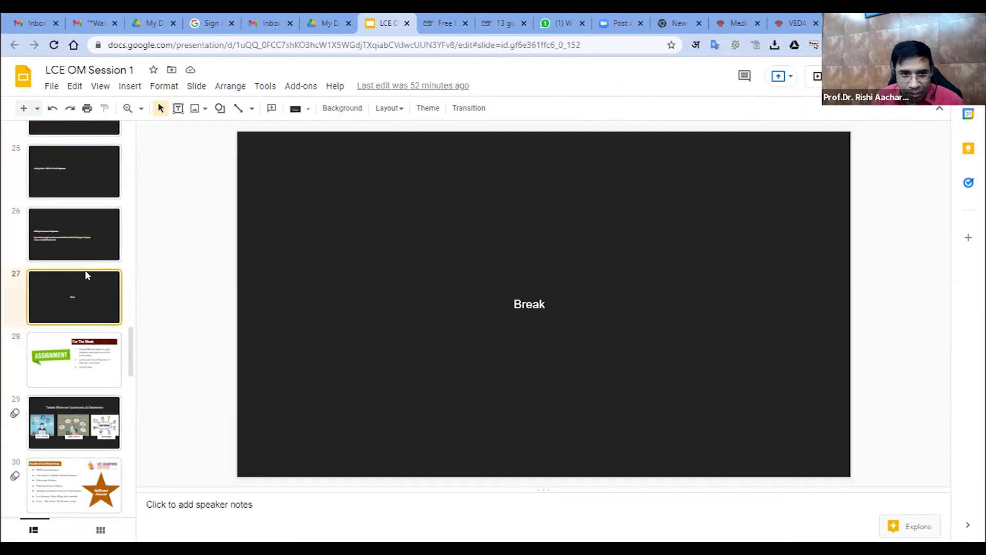